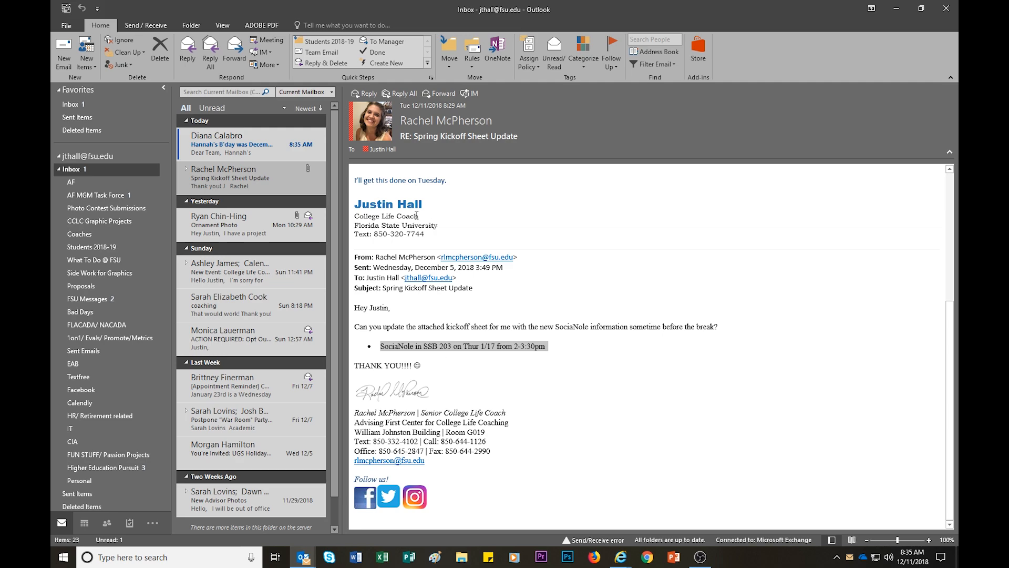
Step: Read the kickoff sheet update request in the email thread and switch to the SociaNole flyer in Photoshop
scroll(417, 215, up, 2)
scroll(403, 251, up, 4)
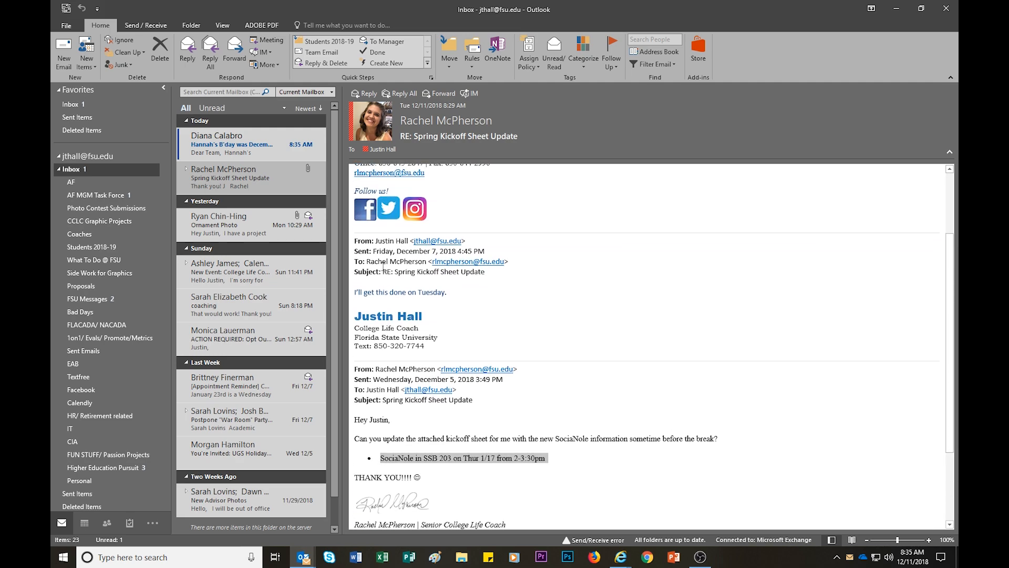
key(alt+Tab)
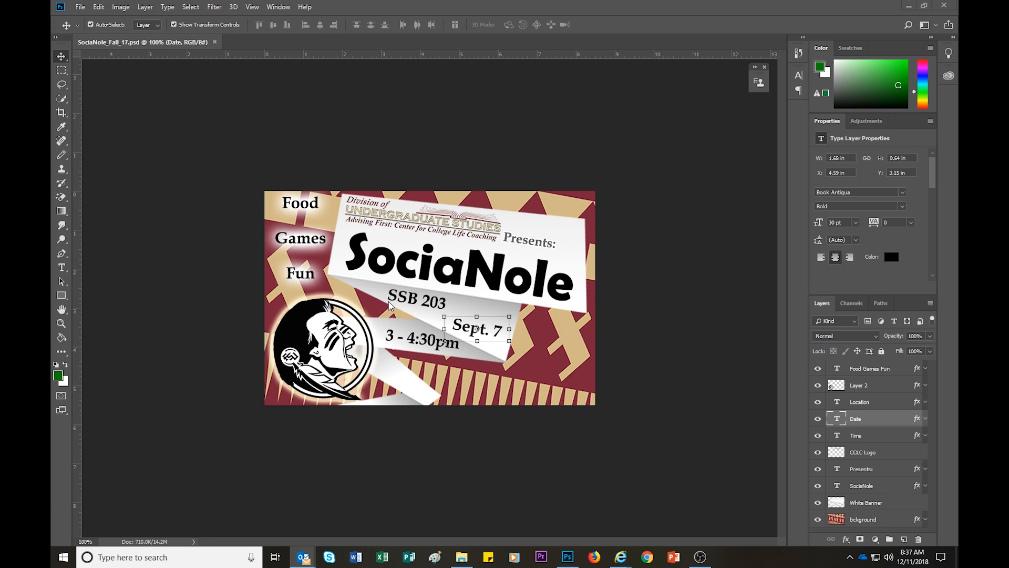
click(433, 303)
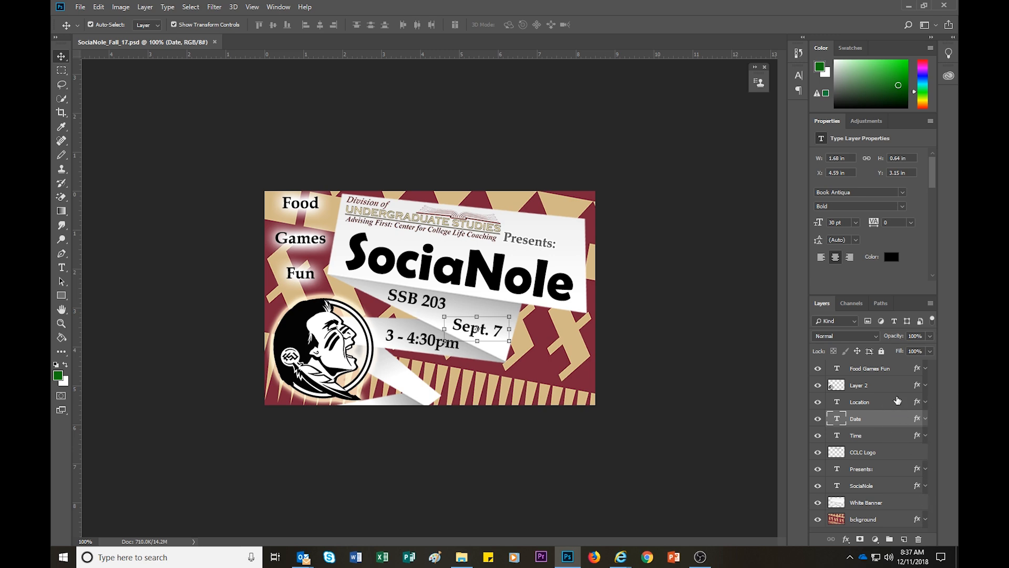
Step: Rename the flyer's Layer 2 as Seminole Logo
click(864, 387)
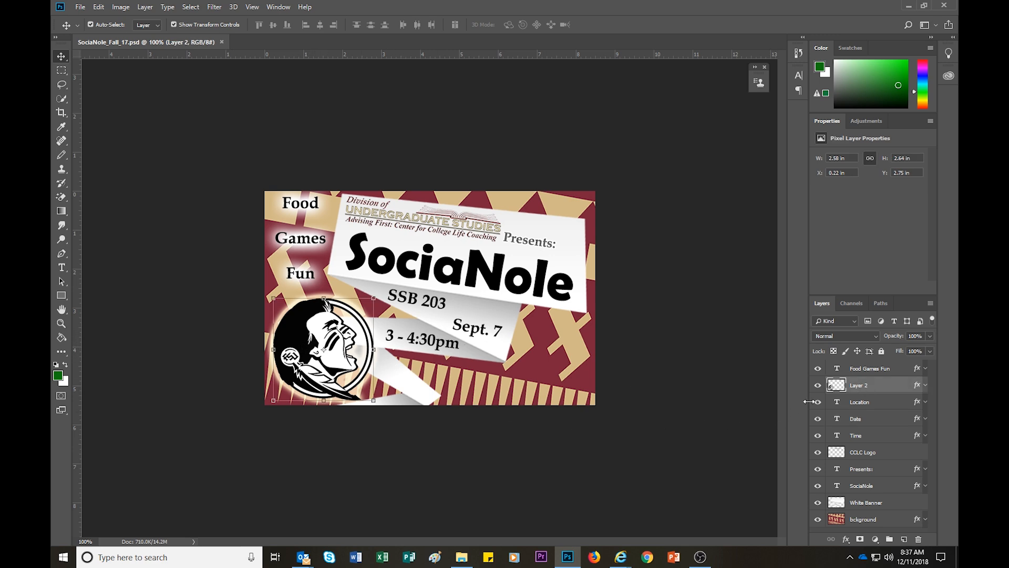
double_click(862, 387)
text(Seminole Logo)
key(Return)
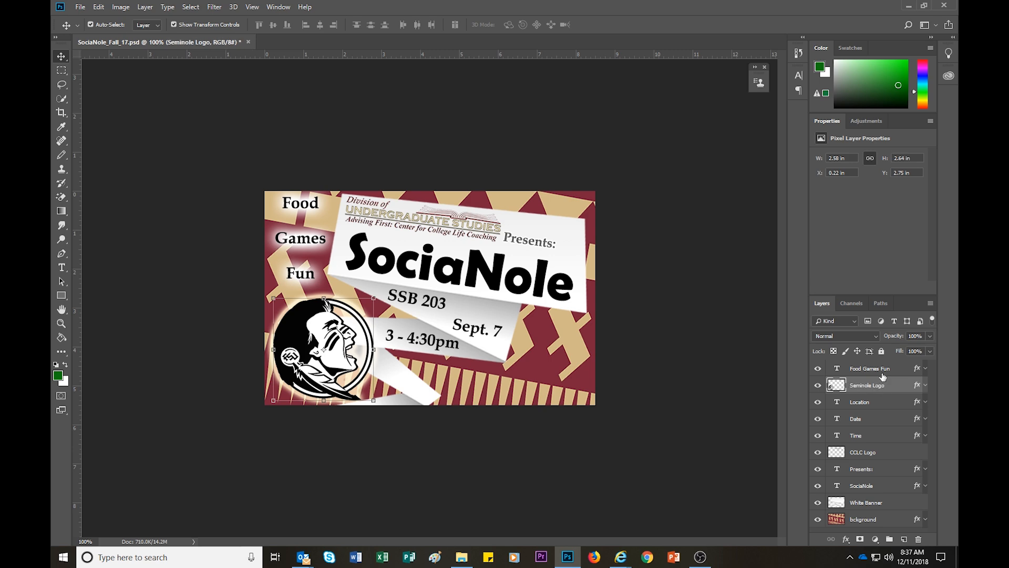
click(874, 370)
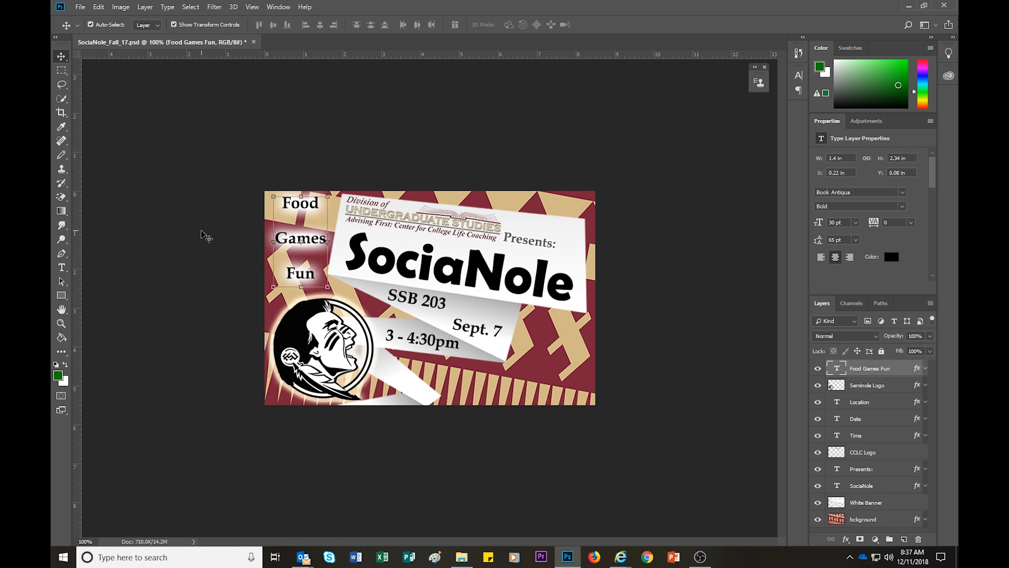
Step: Change the text of the flyer's Date layer to "Jan 17"
click(861, 420)
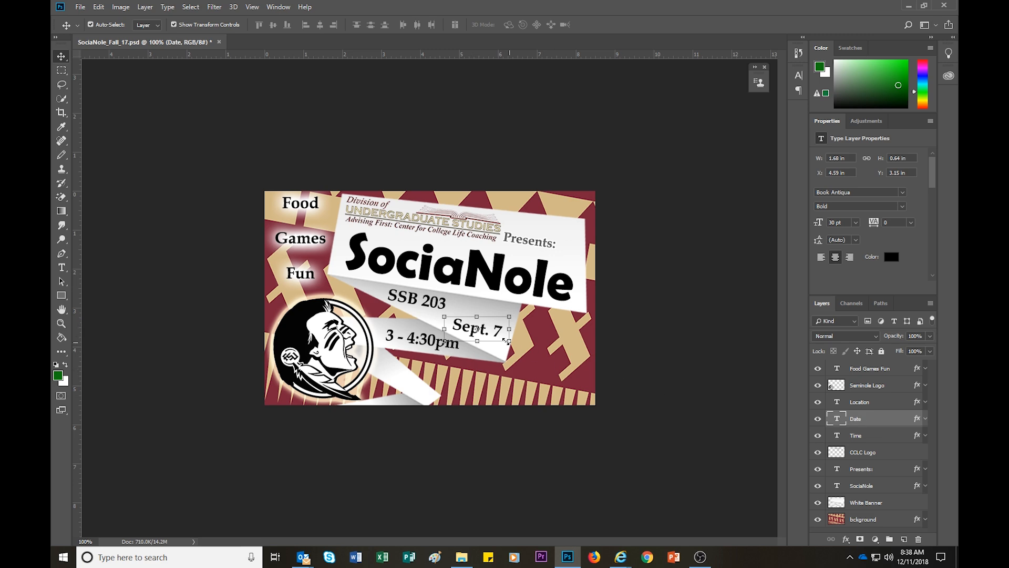
click(62, 269)
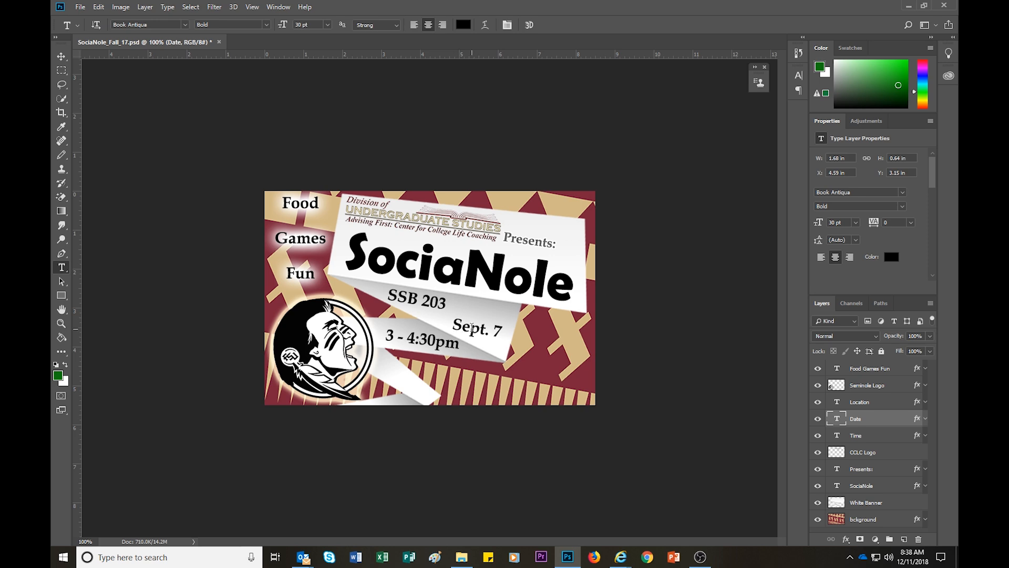
click(471, 327)
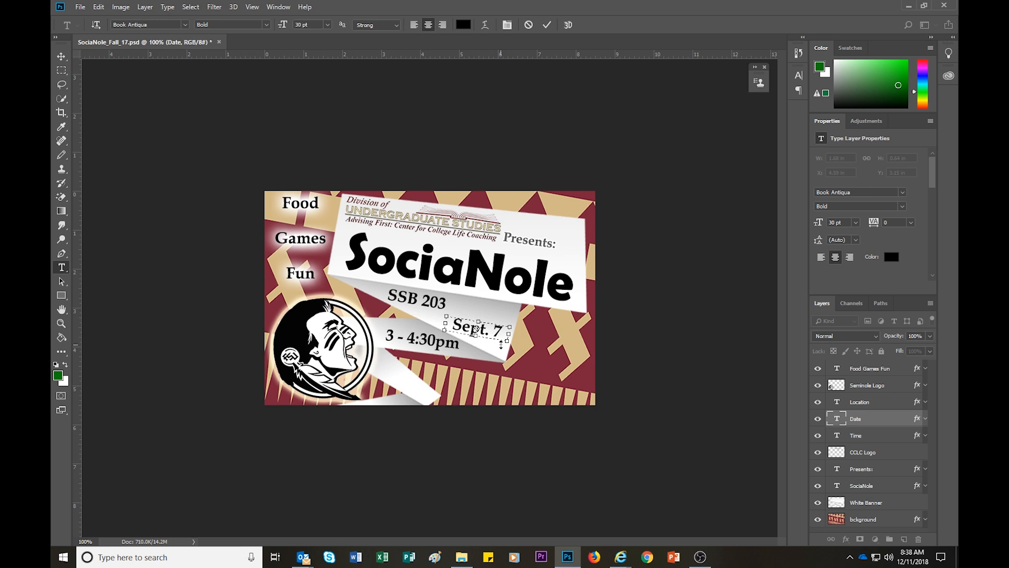
text(1)
key(Left)
key(BackSpace)
key(BackSpace)
key(BackSpace)
key(BackSpace)
key(BackSpace)
text(Jan)
click(652, 331)
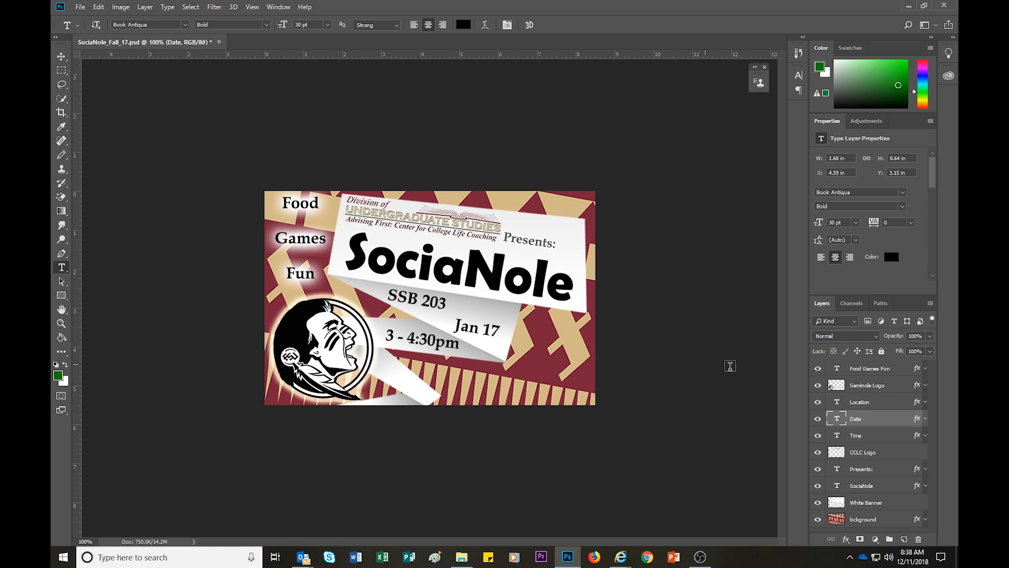
Step: Change the text of the flyer's Time layer to "2 - 3:30pm"
click(860, 437)
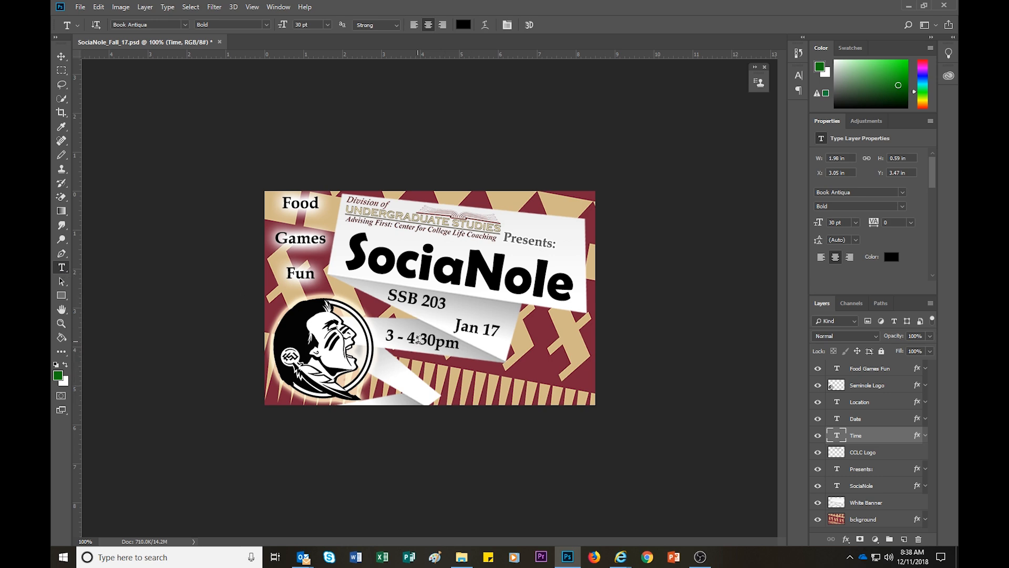
click(418, 339)
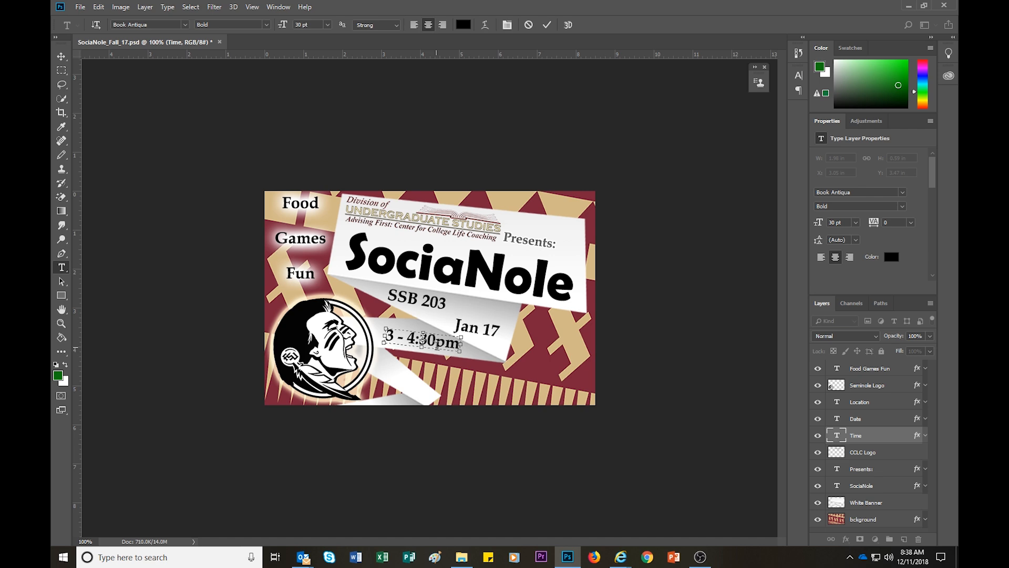
key(BackSpace)
text(3)
key(Left)
key(Left)
key(Left)
key(BackSpace)
text(2)
click(637, 311)
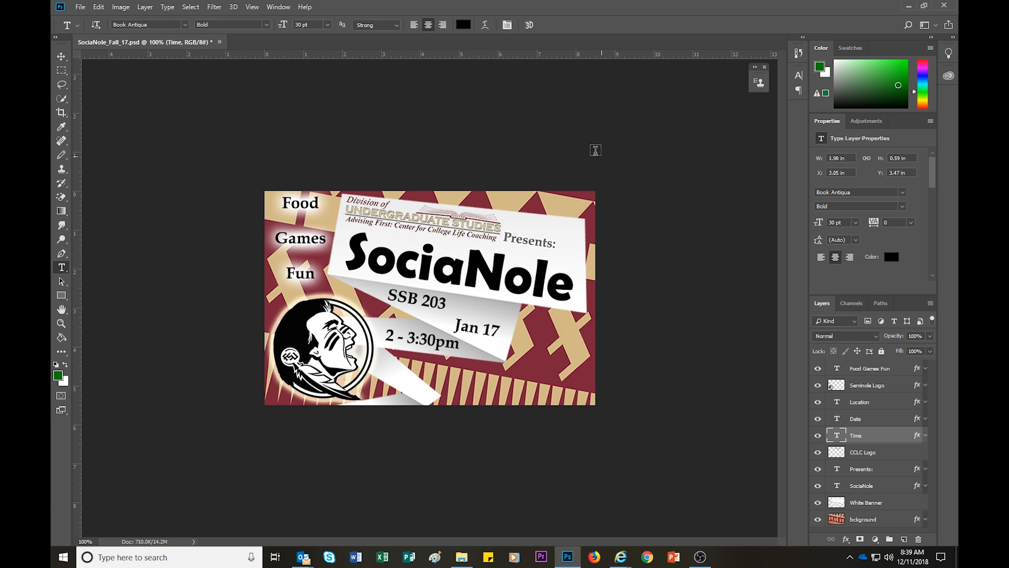
Step: Start saving the flyer under the new file name SociaNole_Spring_19 in the SociaNole folder
click(80, 7)
mouse_move(98, 7)
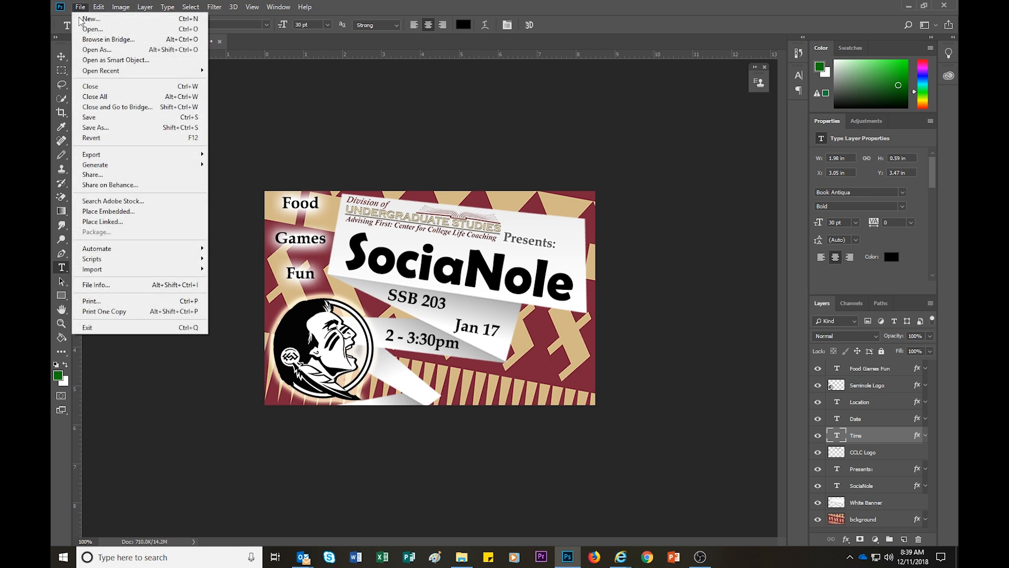
click(93, 128)
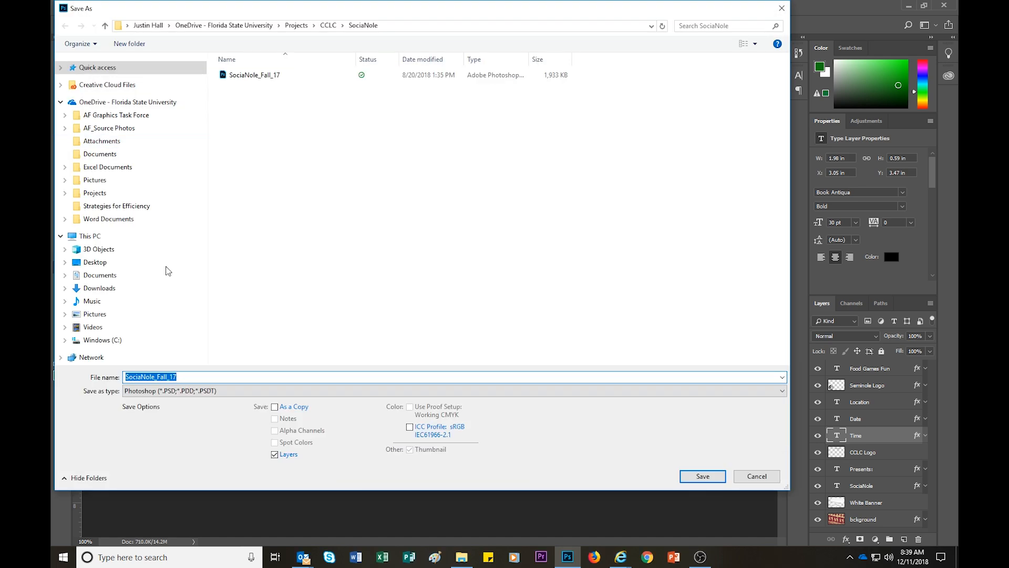
click(184, 377)
key(BackSpace)
text(9)
key(BackSpace)
key(BackSpace)
key(BackSpace)
key(BackSpace)
text(Ja)
key(BackSpace)
key(BackSpace)
text(Spring)
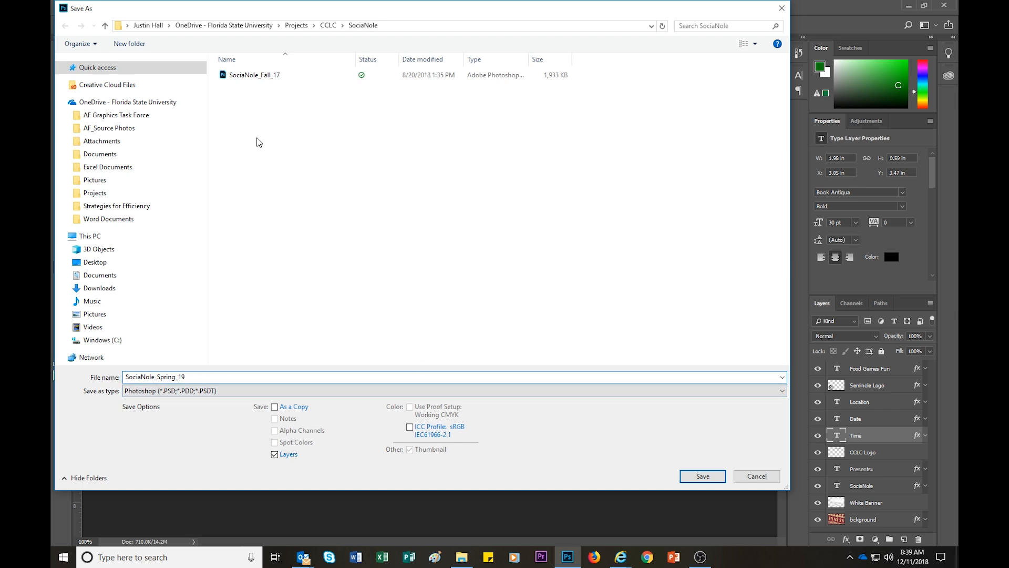
Step: Save the flyer copy in JPEG format with Maximum quality 12 and Baseline ("Standard") format
click(176, 393)
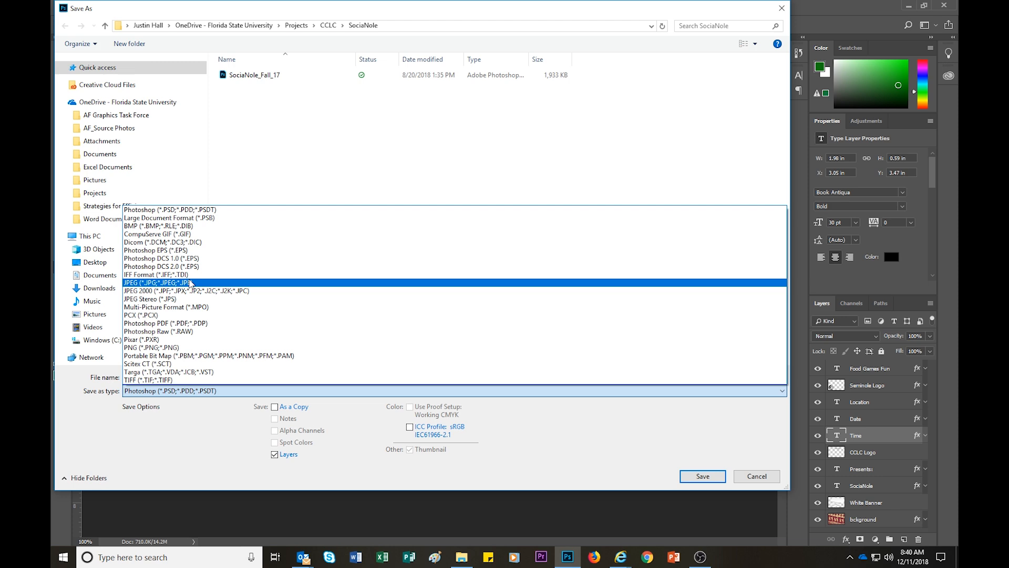
click(190, 283)
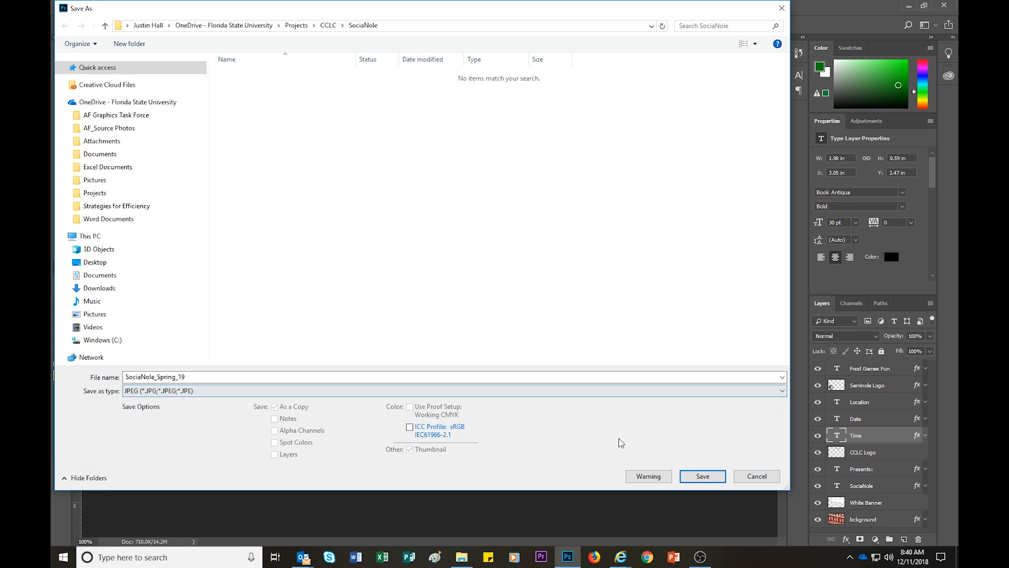
click(702, 477)
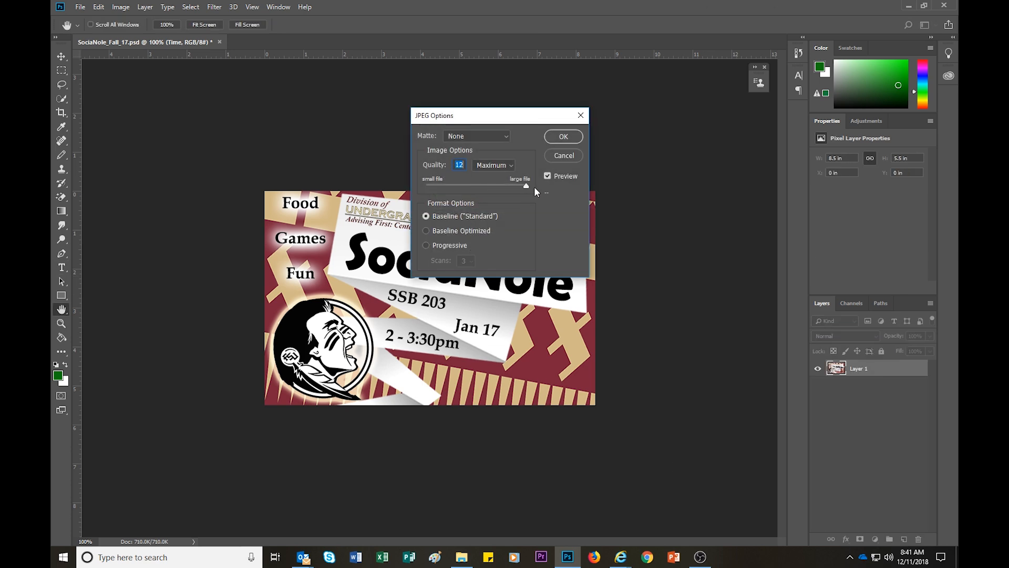
mouse_move(524, 185)
mouse_down()
mouse_move(447, 188)
mouse_move(528, 187)
mouse_up()
click(557, 138)
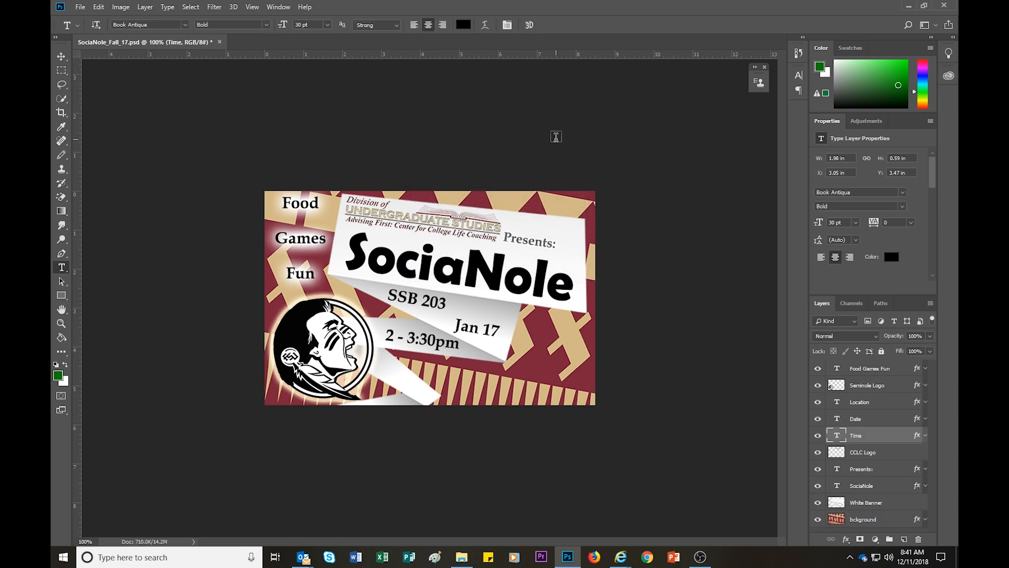
Step: Minimize Photoshop, view the exported SociaNole_Spring_19 JPG from the SociaNole folder, and close the preview
click(909, 6)
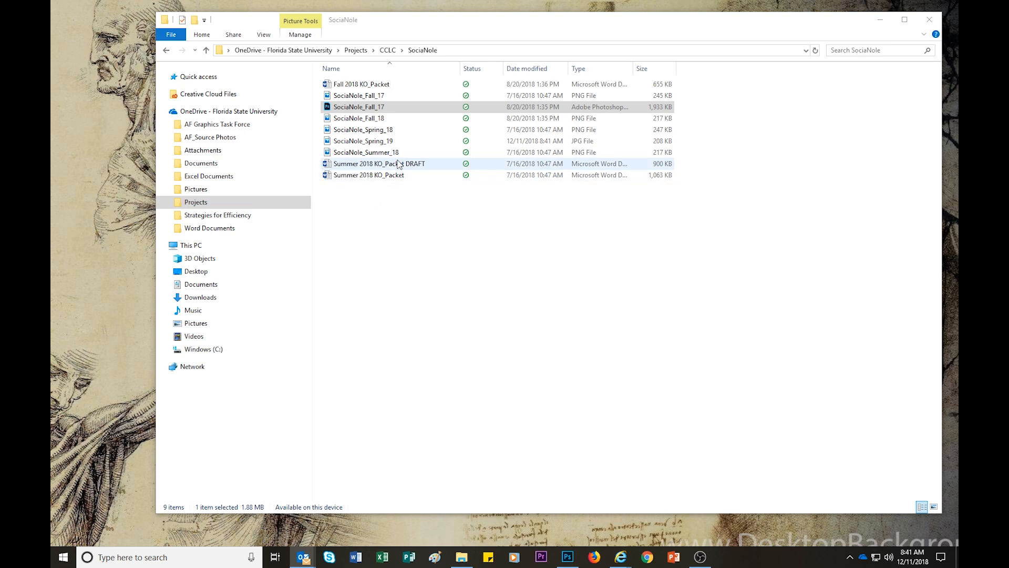
double_click(341, 141)
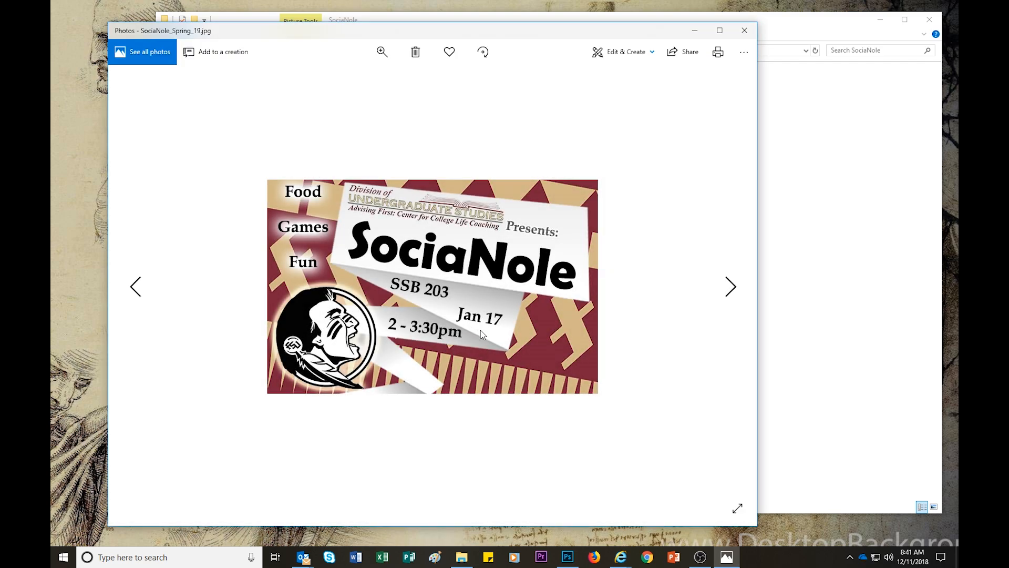
click(744, 30)
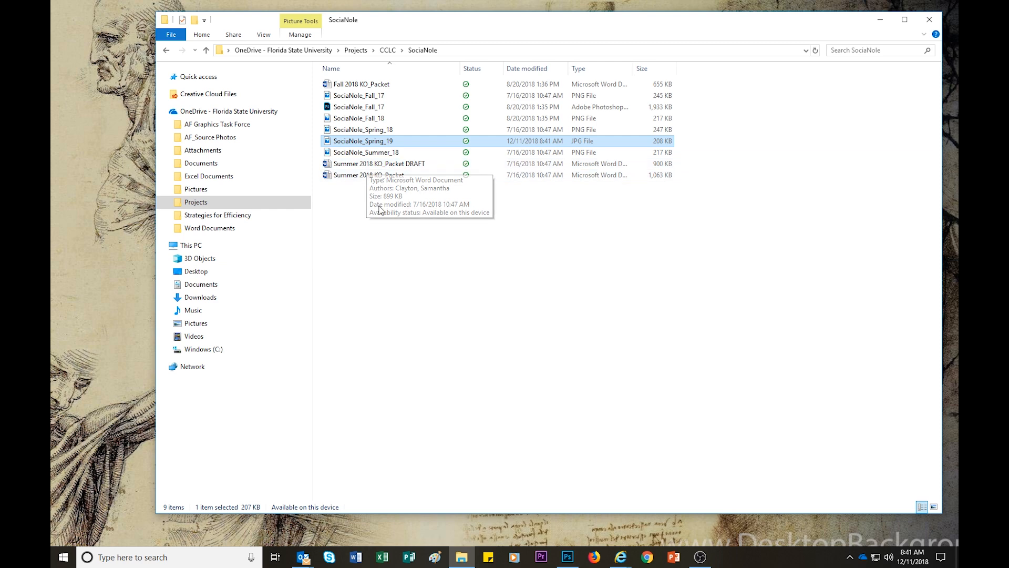
Step: Open the Summer 2018 KO_Packet DRAFT document in Word and go to the SociaNole picture on page 2
double_click(395, 166)
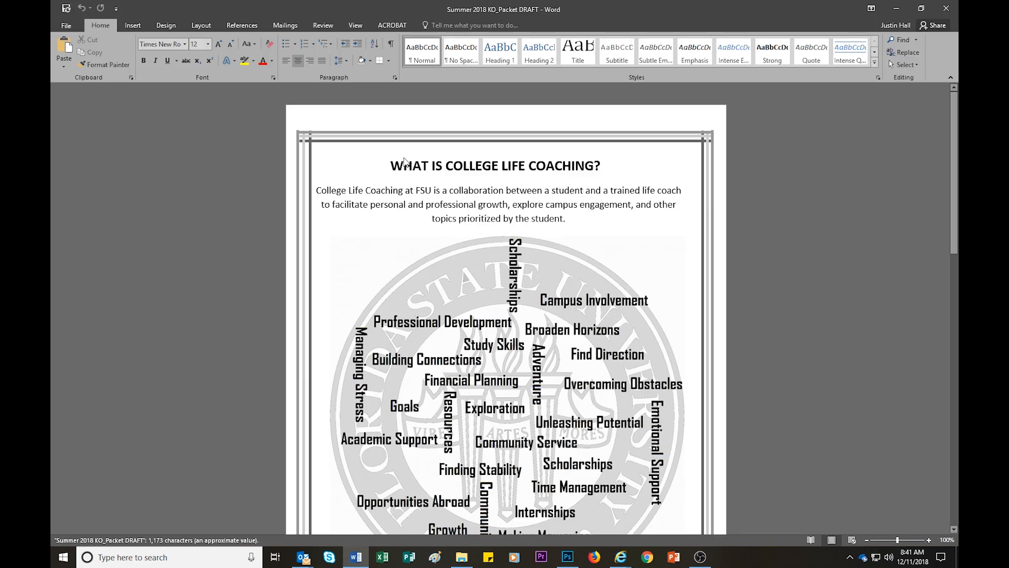
scroll(470, 206, down, 4)
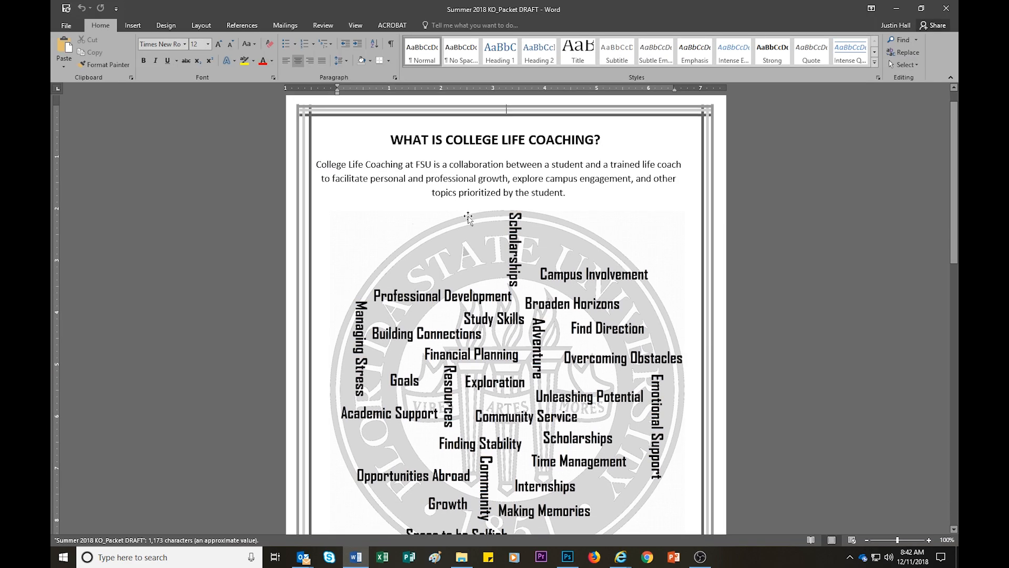
scroll(469, 206, up, 3)
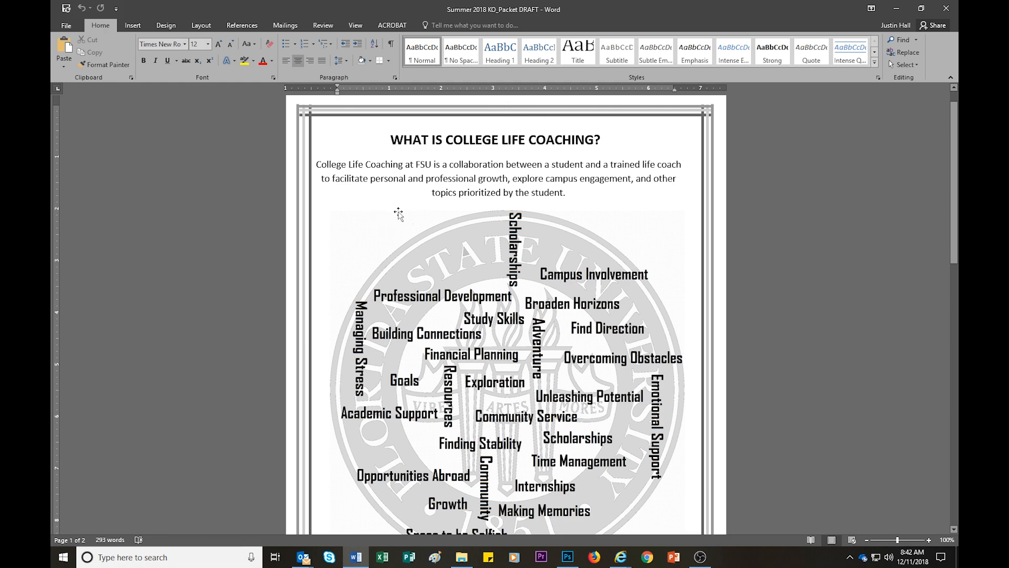
scroll(399, 213, down, 1)
scroll(399, 213, down, 20)
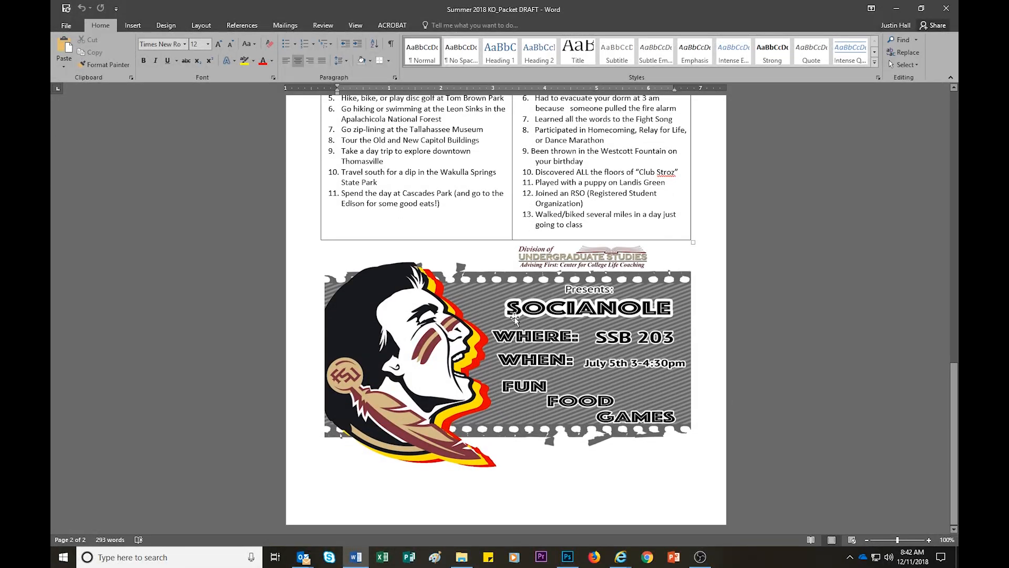
Step: Replace the SociaNole picture on page 2 with SociaNole_Spring_19 from the Projects > CCLC > SociaNole folder
click(491, 318)
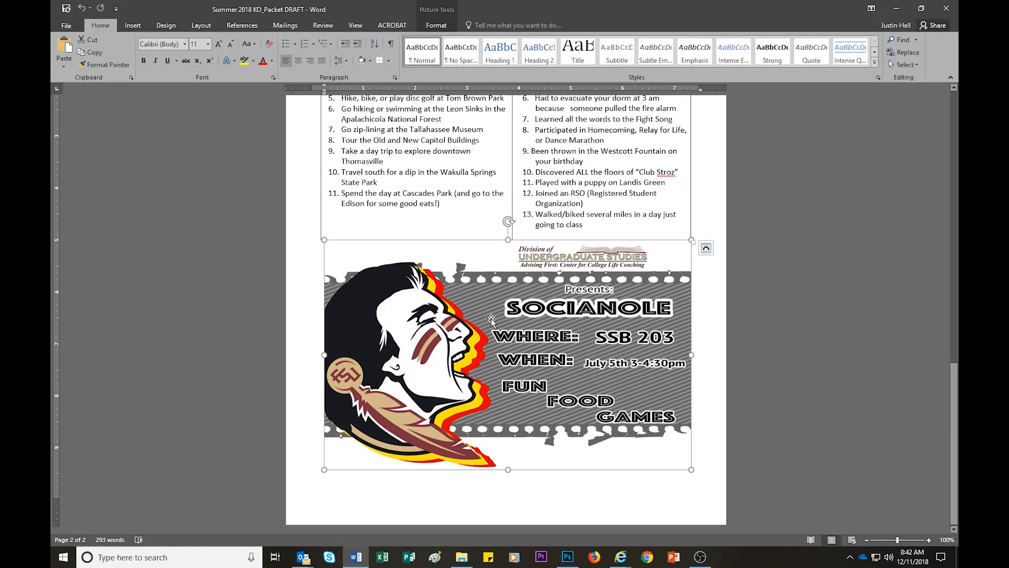
right_click(454, 297)
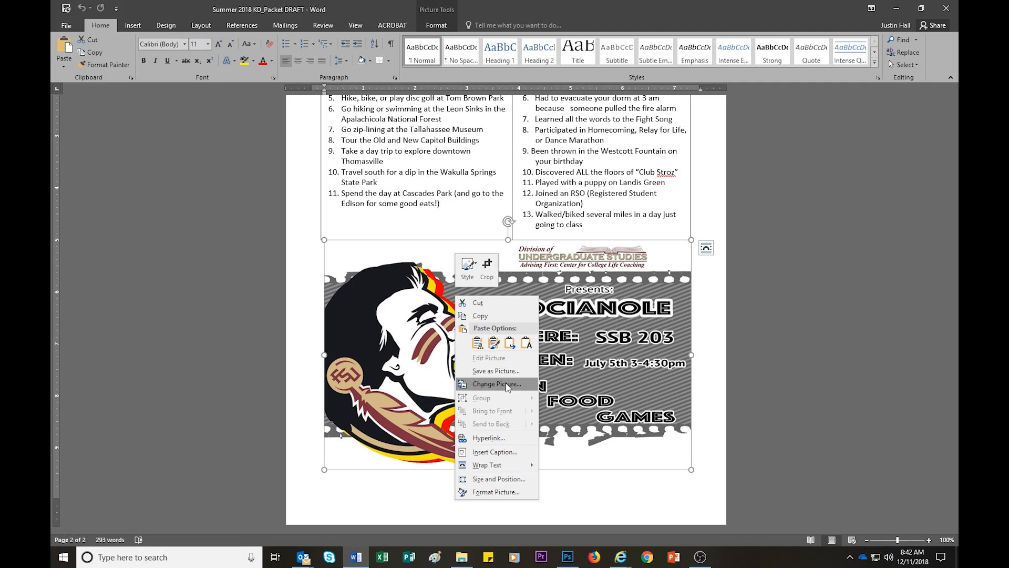
click(508, 385)
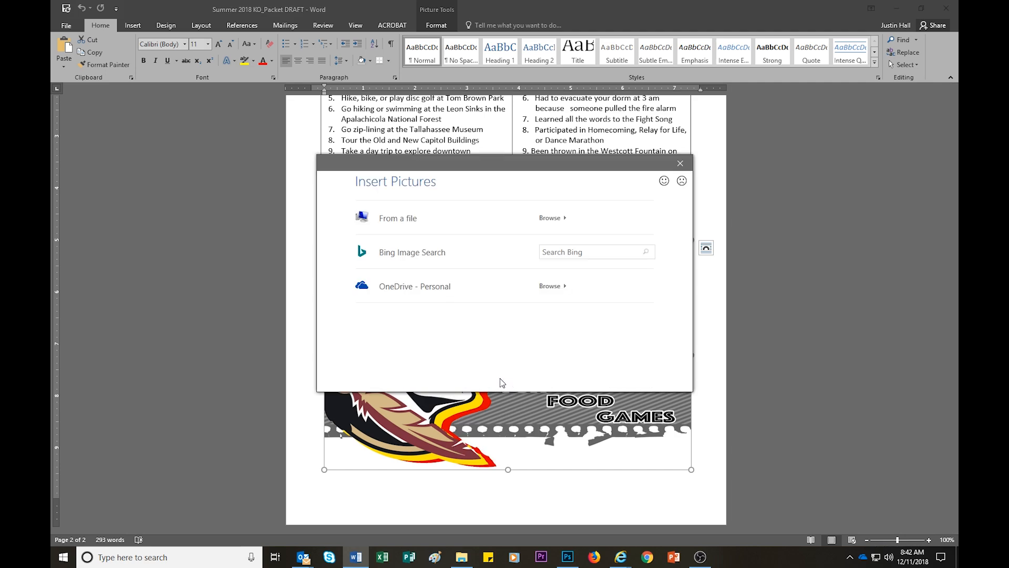
click(383, 219)
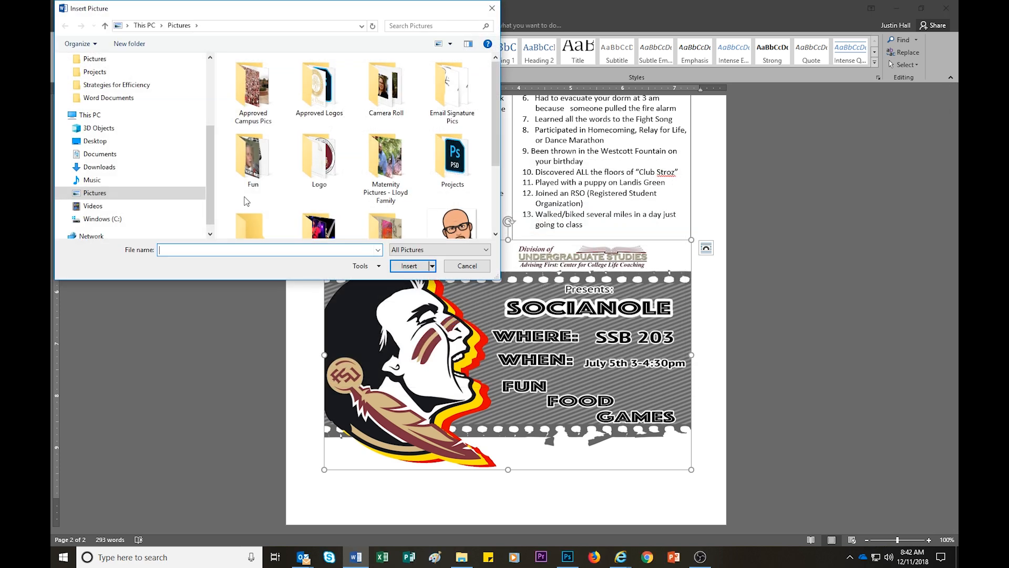
scroll(107, 184, up, 2)
click(95, 98)
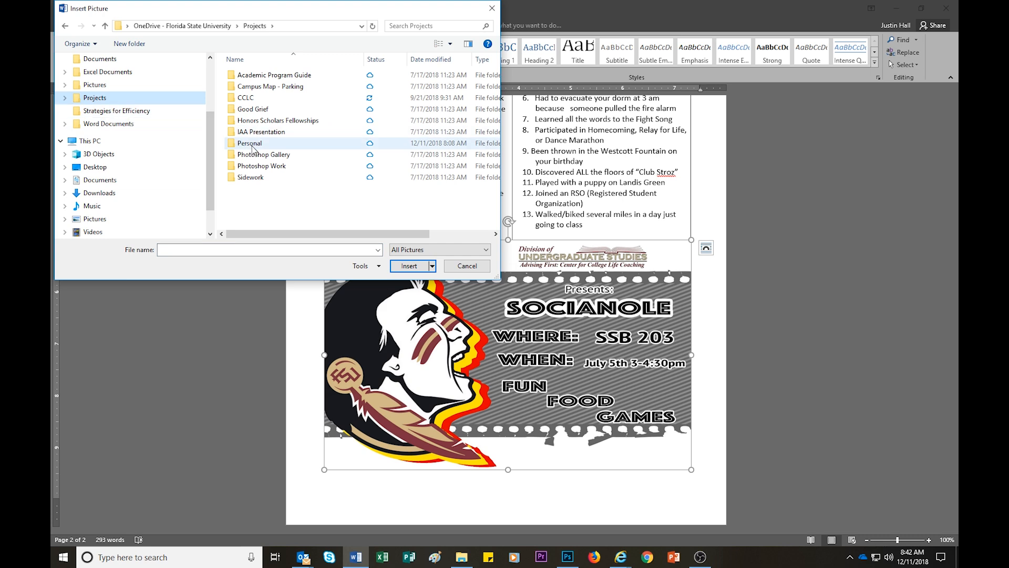
double_click(254, 100)
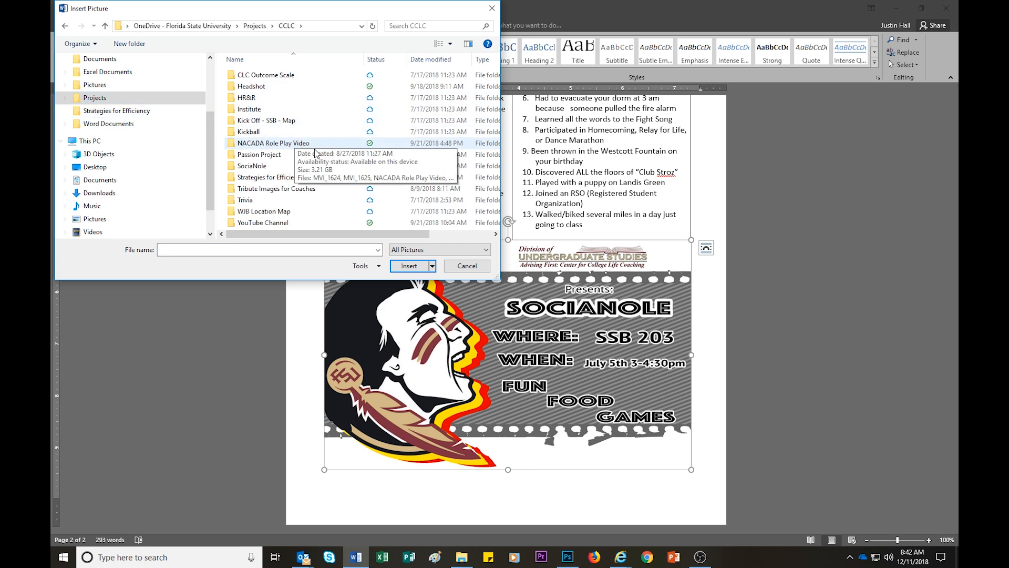
double_click(255, 167)
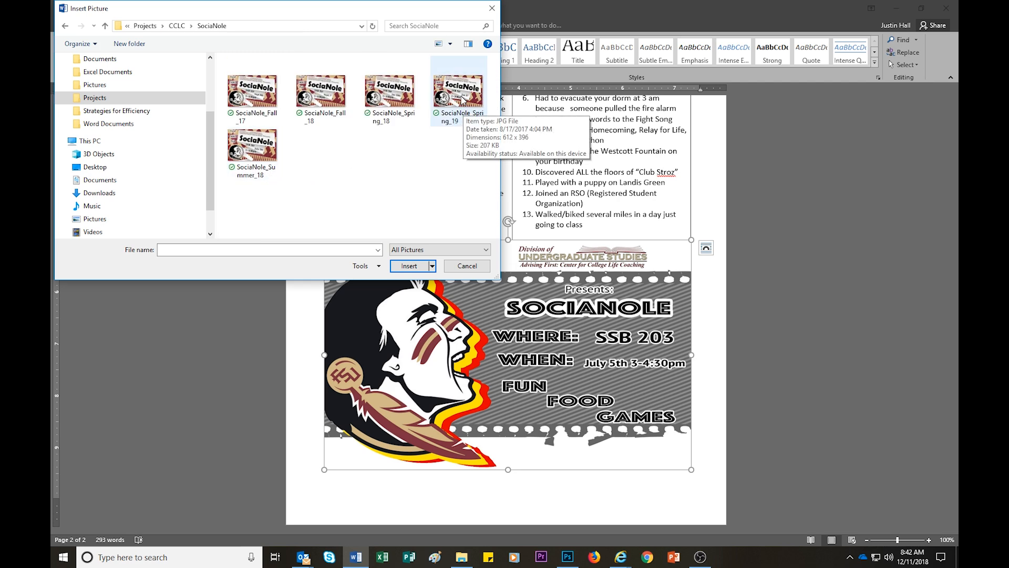
click(465, 124)
click(415, 266)
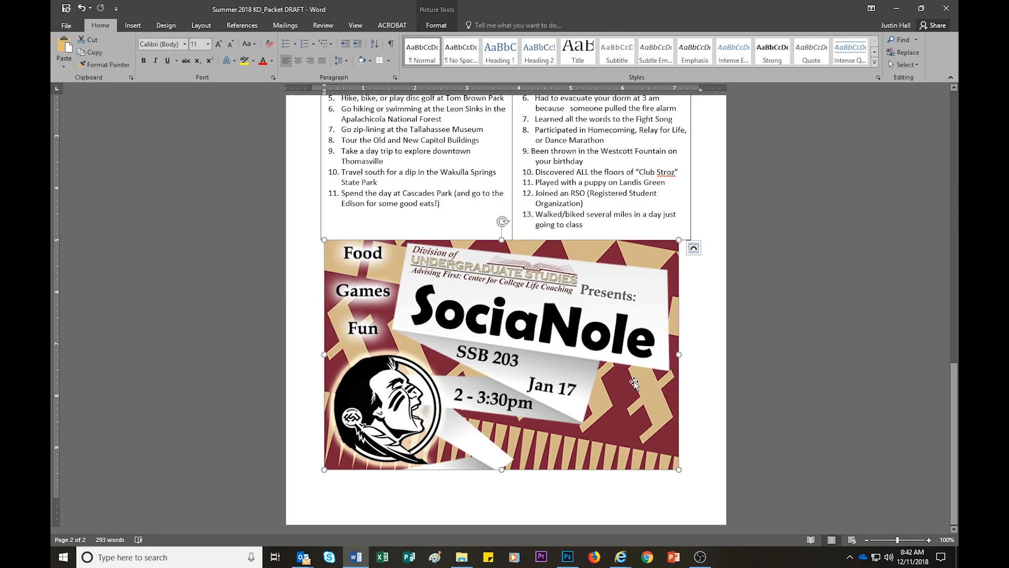
Step: Enlarge the SociaNole picture on page 2 proportionally until it spans the width of the table above, and review the page
drag(679, 469, 684, 476)
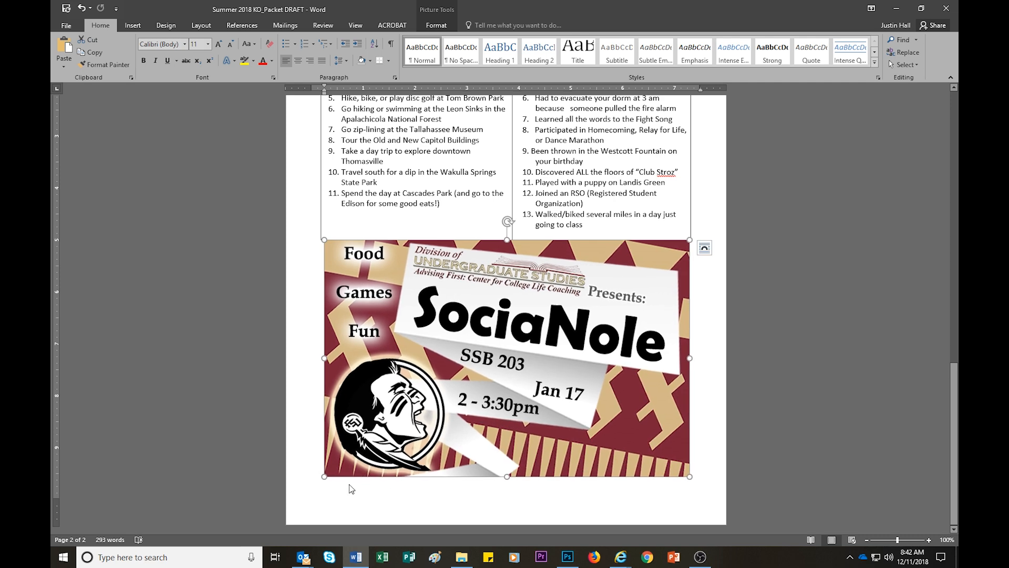
drag(324, 477, 324, 475)
click(338, 307)
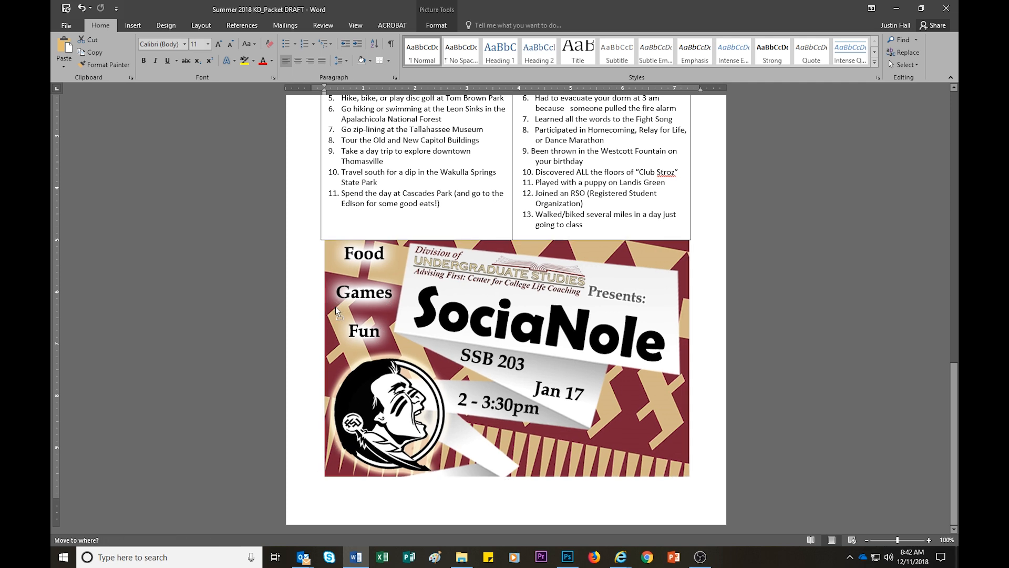
drag(323, 476, 323, 474)
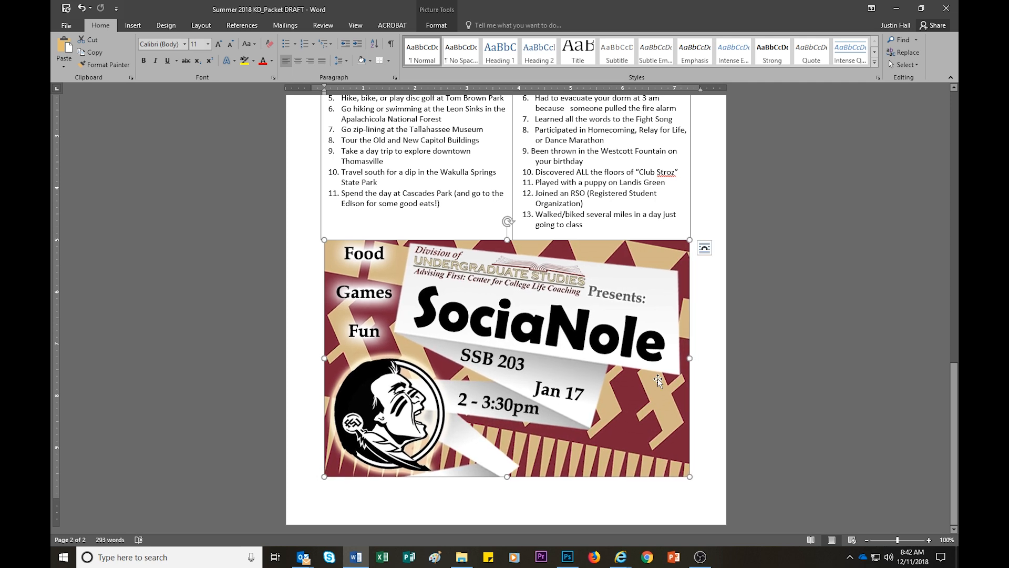
click(706, 374)
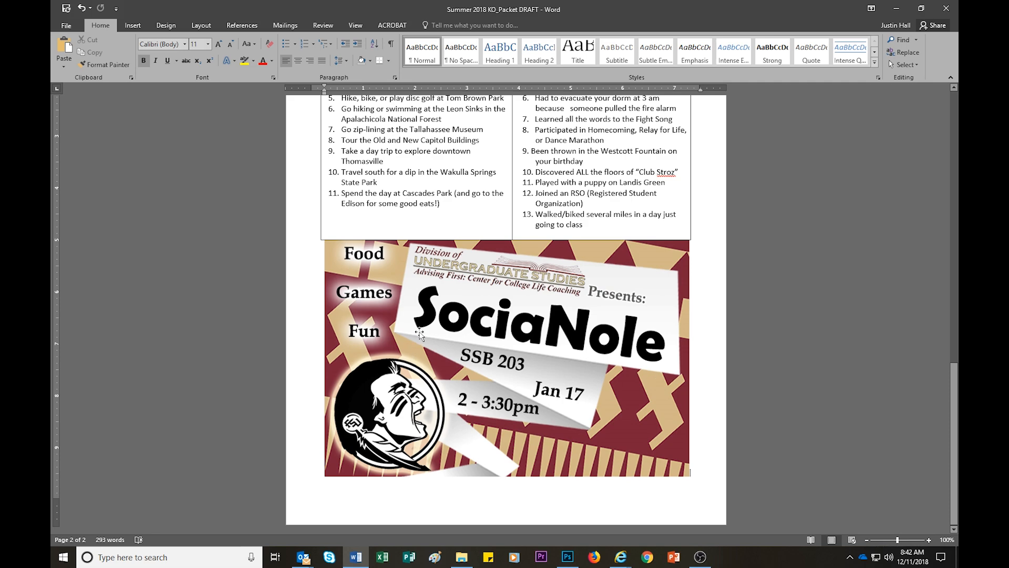
scroll(379, 372, up, 4)
scroll(390, 369, down, 4)
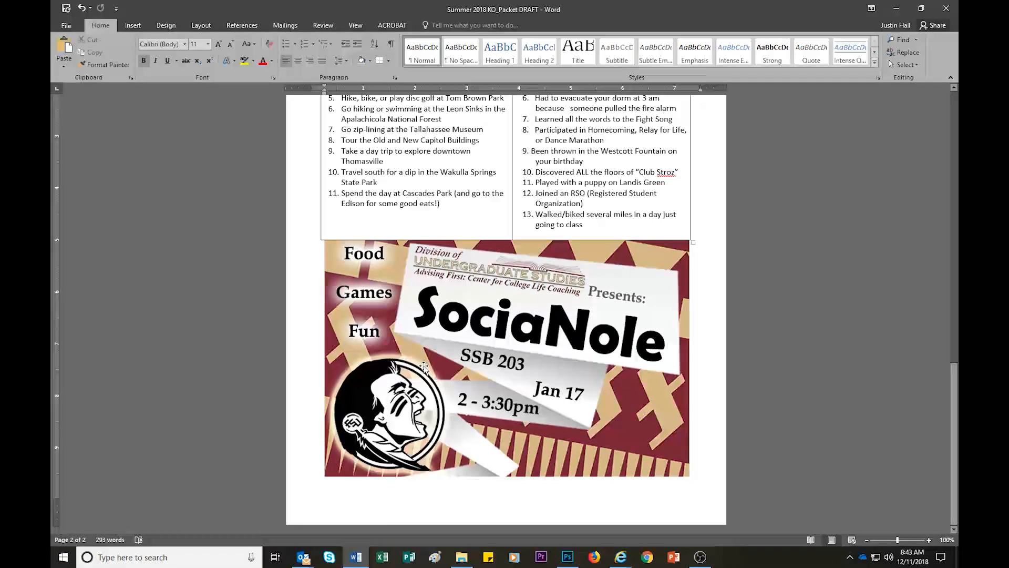
scroll(546, 372, up, 7)
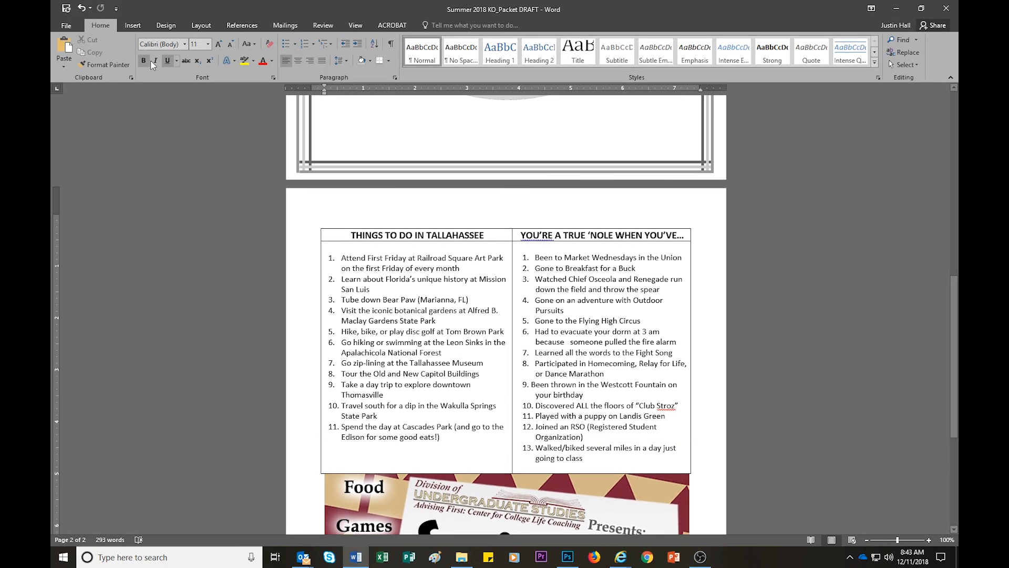
Step: Save the document as Spring 2019 KO_Packet in the SociaNole folder and close it
click(67, 25)
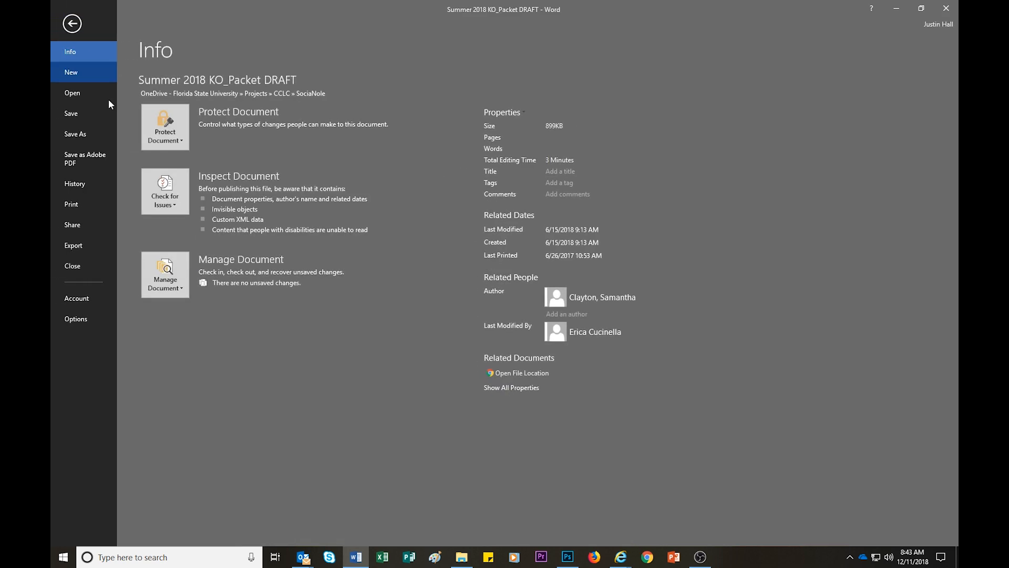
click(81, 132)
click(363, 106)
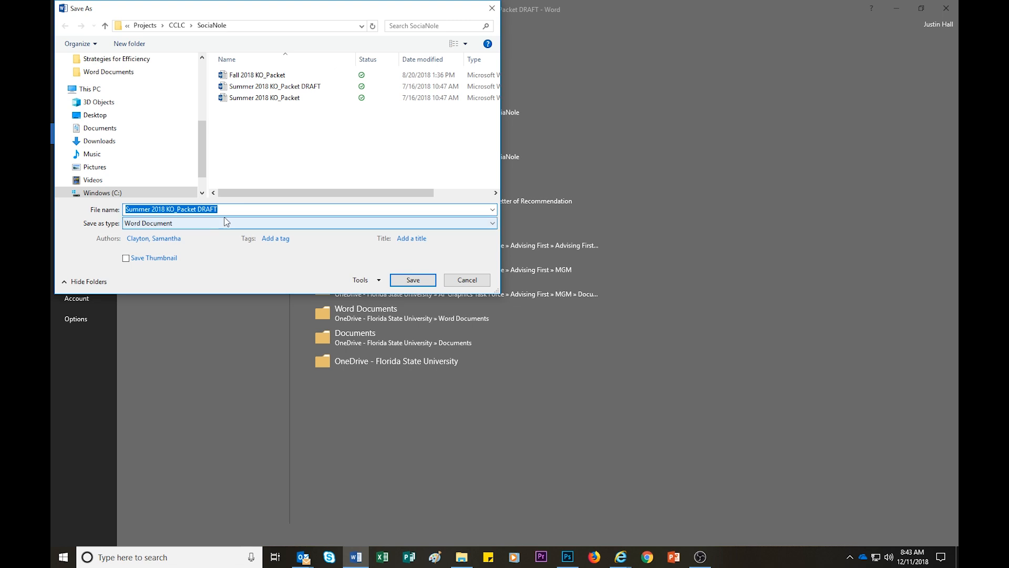
drag(151, 210, 104, 210)
text(Spring)
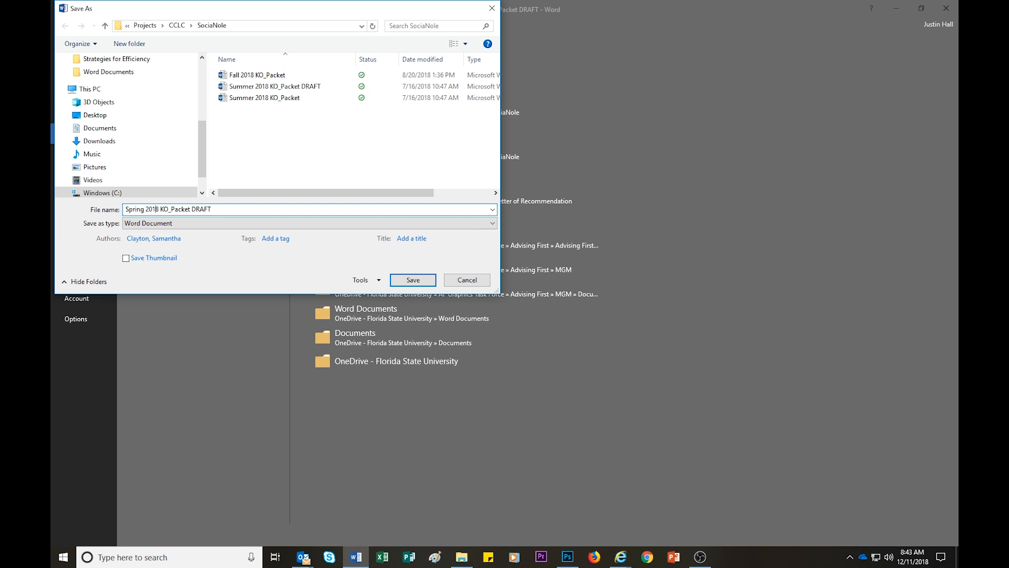
key(BackSpace)
text(9)
key(BackSpace)
key(BackSpace)
key(BackSpace)
key(BackSpace)
key(BackSpace)
key(BackSpace)
click(423, 285)
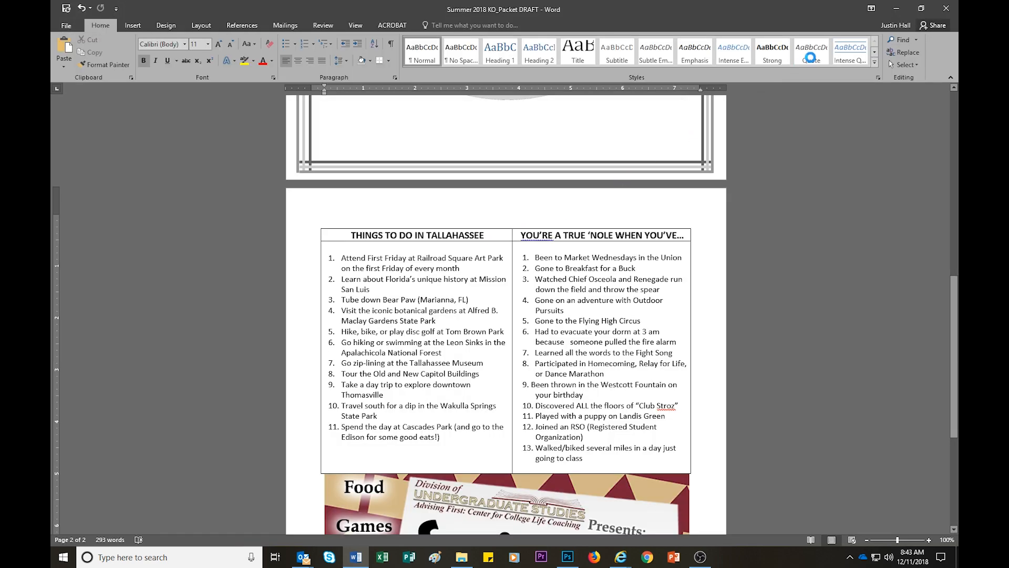
click(946, 10)
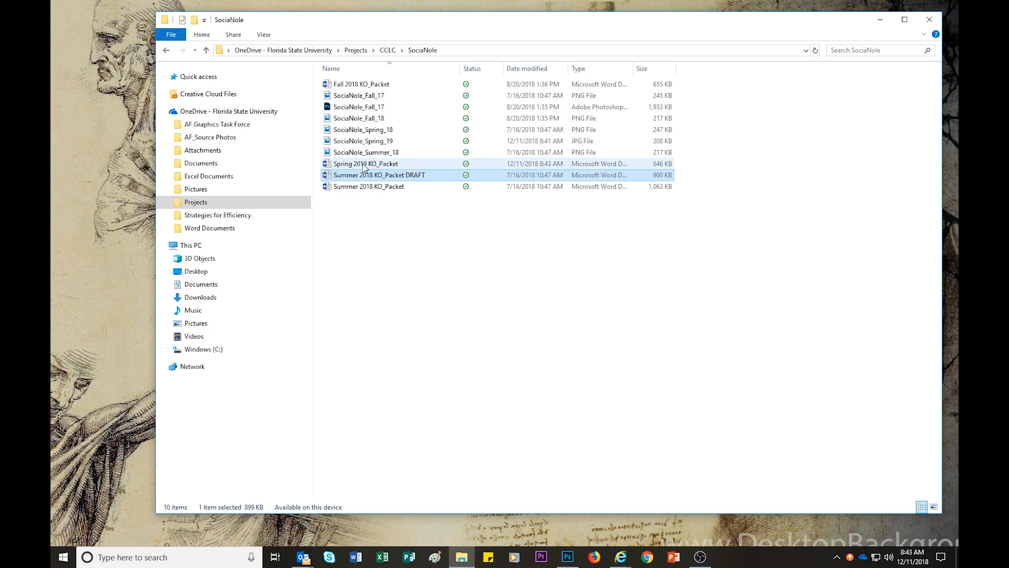
Step: Switch to Outlook and start a reply to the sender of the Spring Kickoff Sheet Update email
click(621, 557)
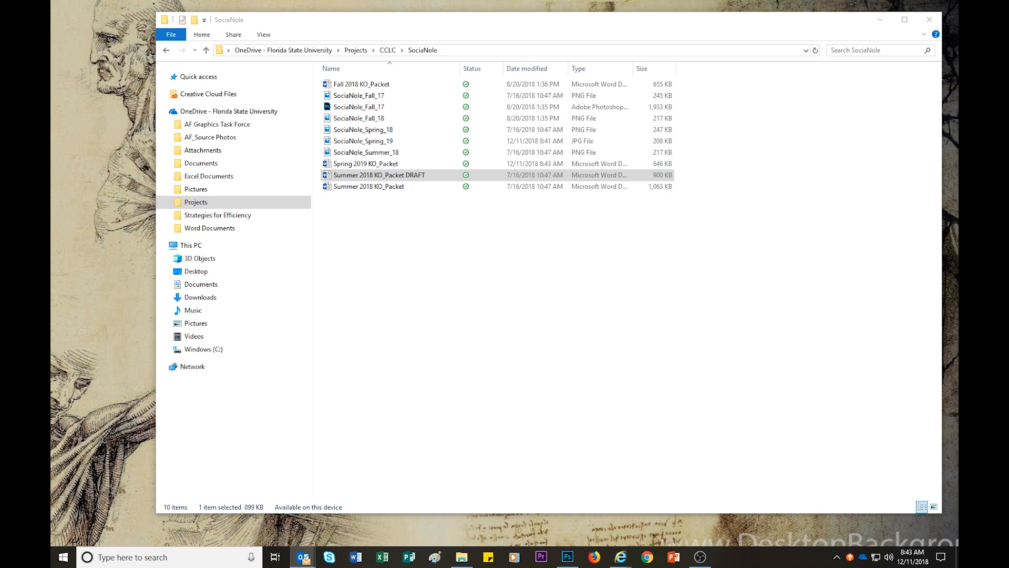
click(303, 557)
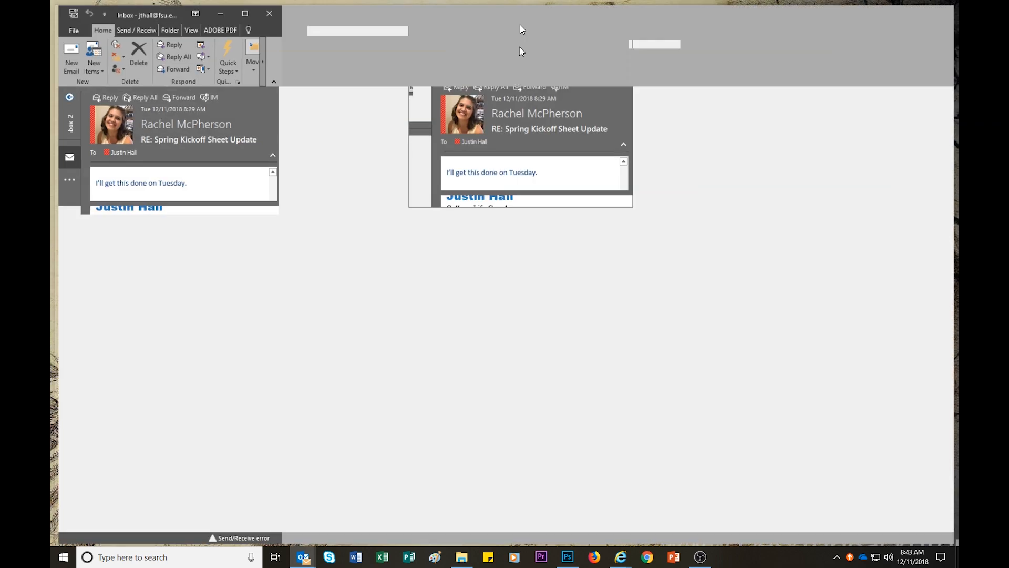
scroll(478, 265, up, 8)
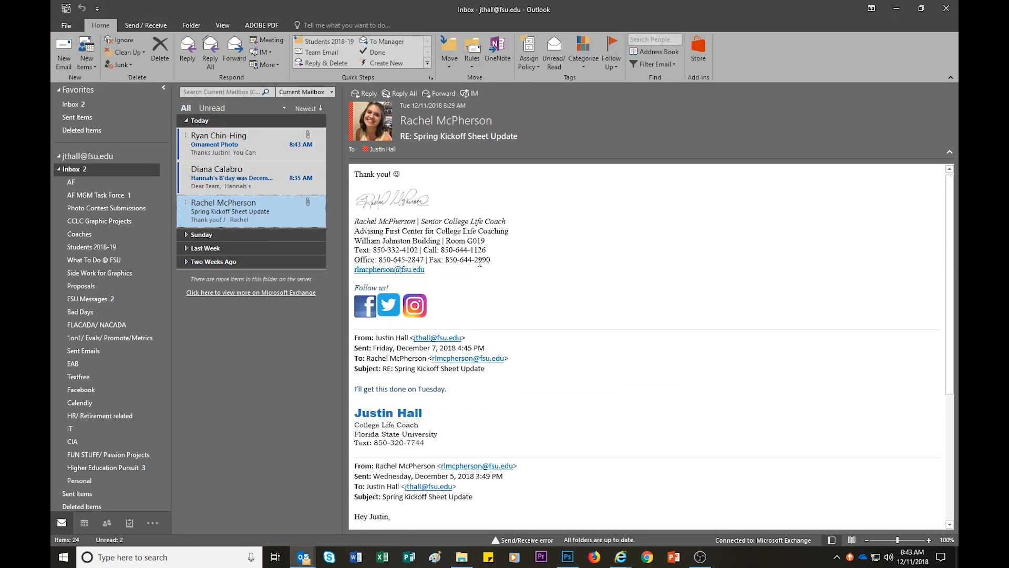
click(363, 93)
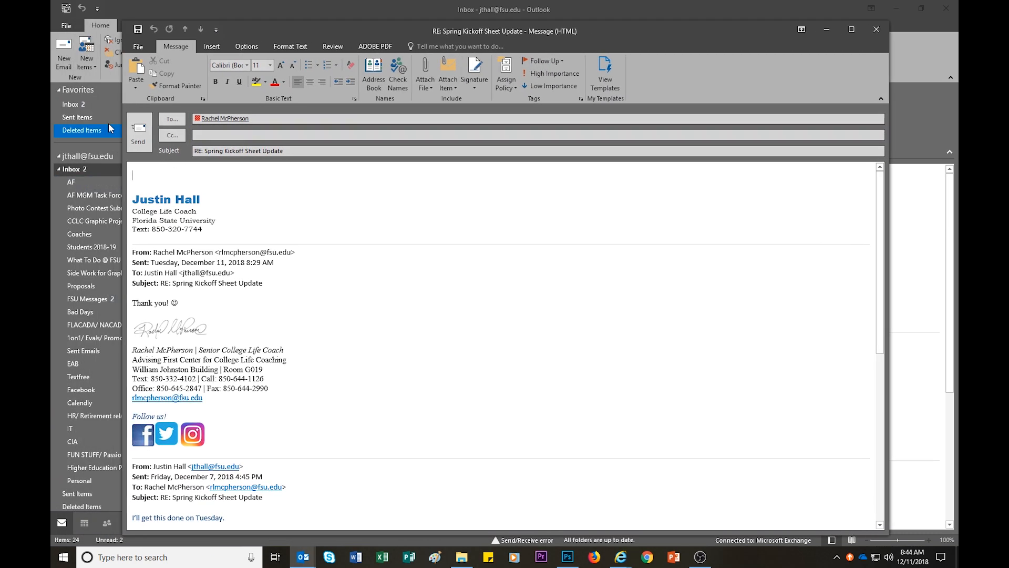
Step: Attach the local OneDrive copy of Spring 2019 KO_Packet to the reply from the recent files
click(213, 47)
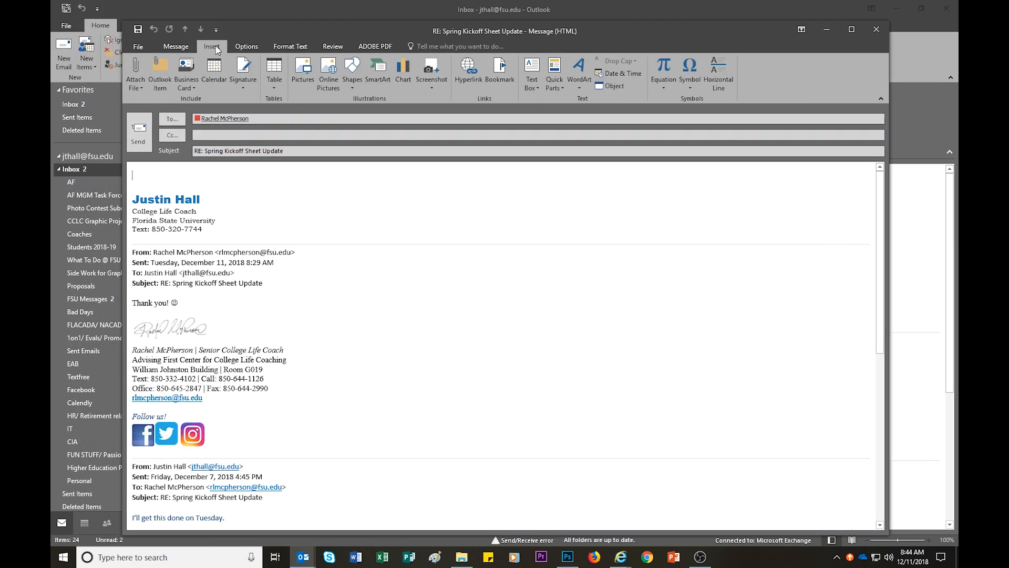
click(139, 72)
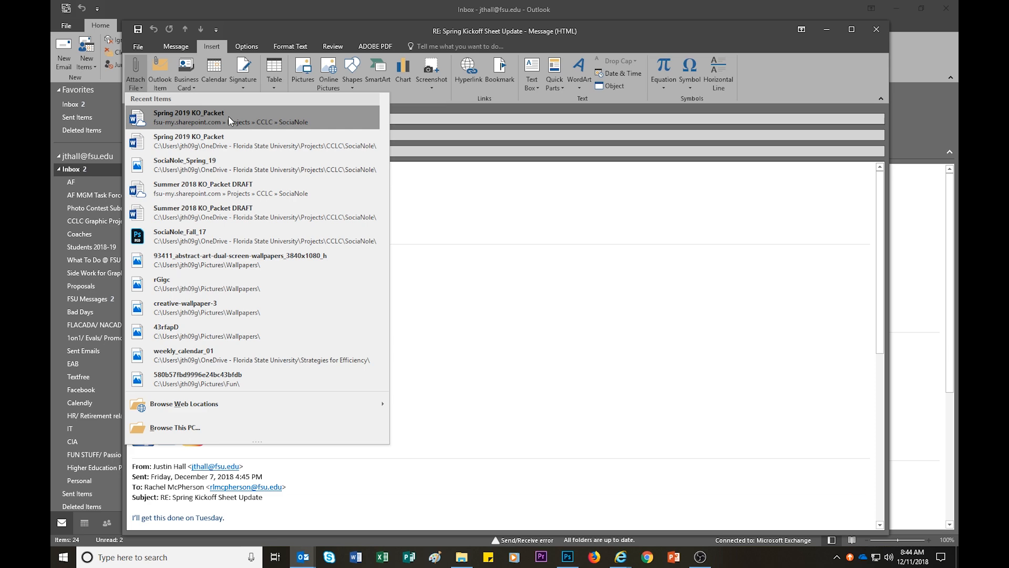
click(234, 144)
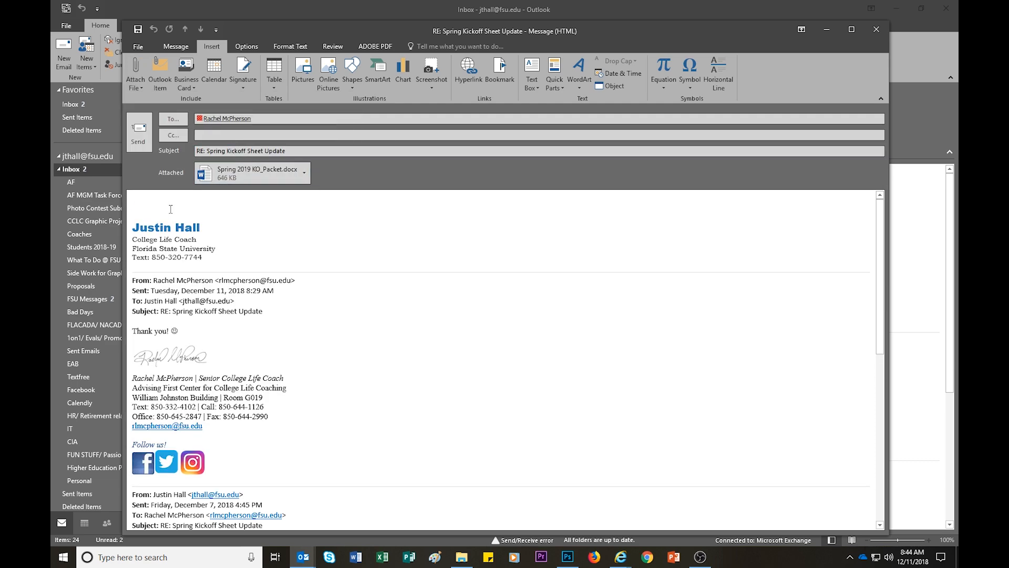
Step: Write "Here is the updated packet." in the reply body, followed by a blank line
text(Here is the updated packer)
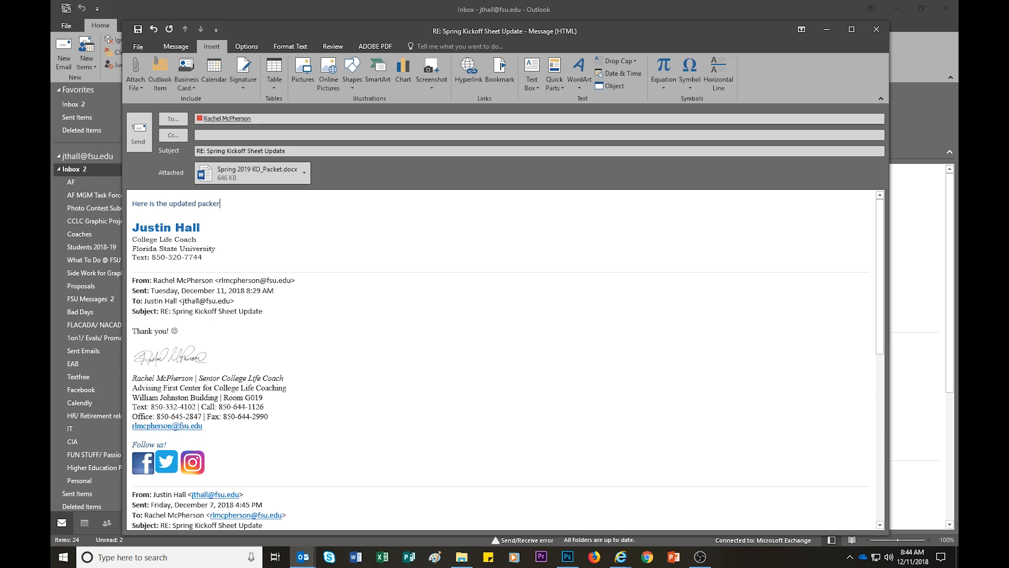
text(.)
key(Return)
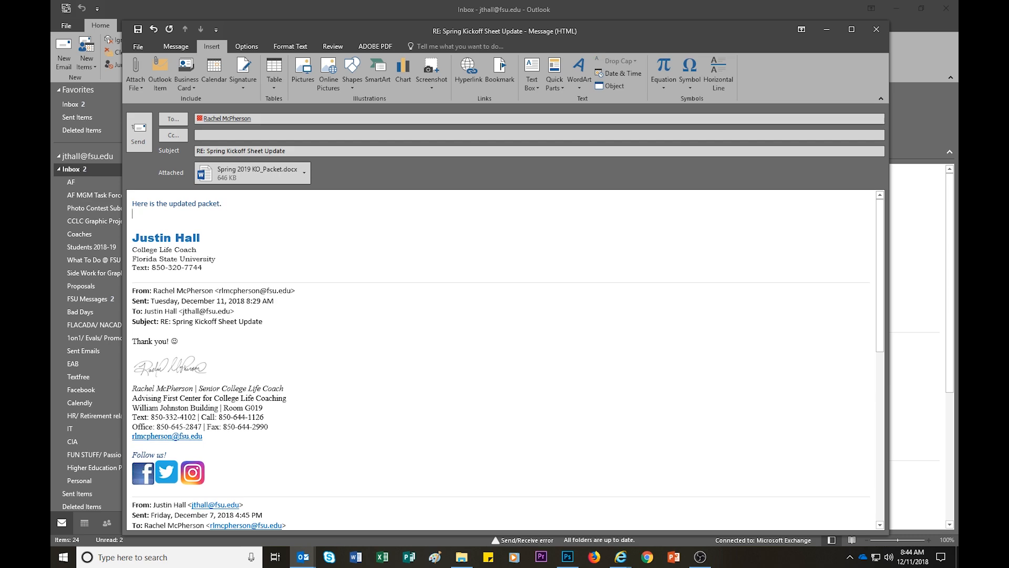
key(Return)
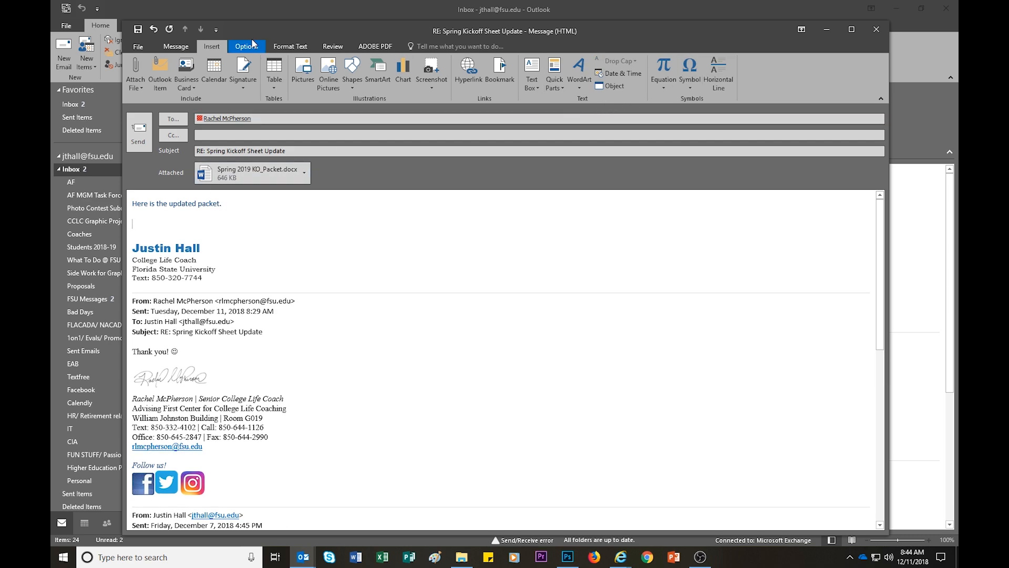
Step: Add the Email Ending template text below the message and send the reply
click(176, 47)
click(605, 76)
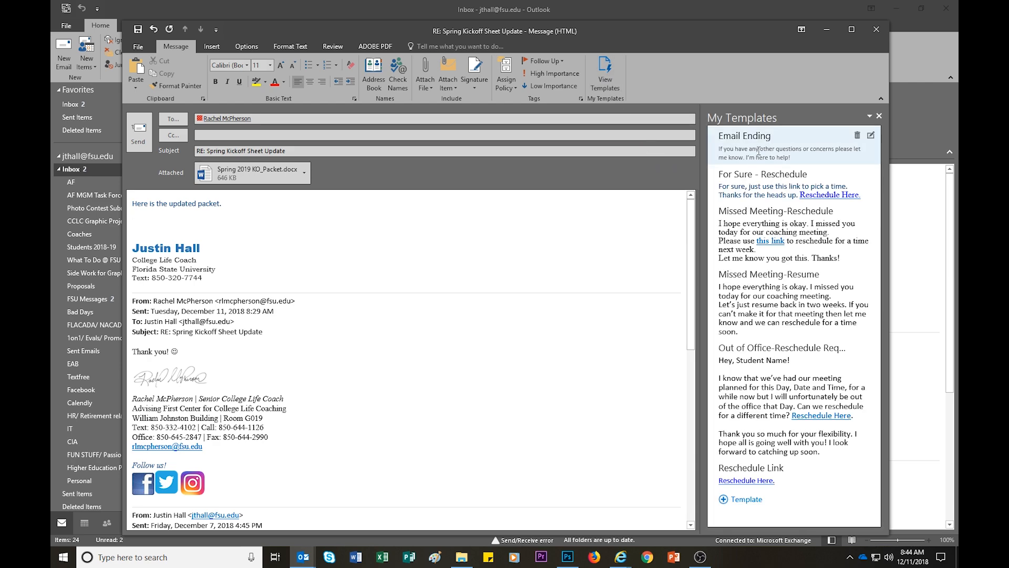
click(760, 153)
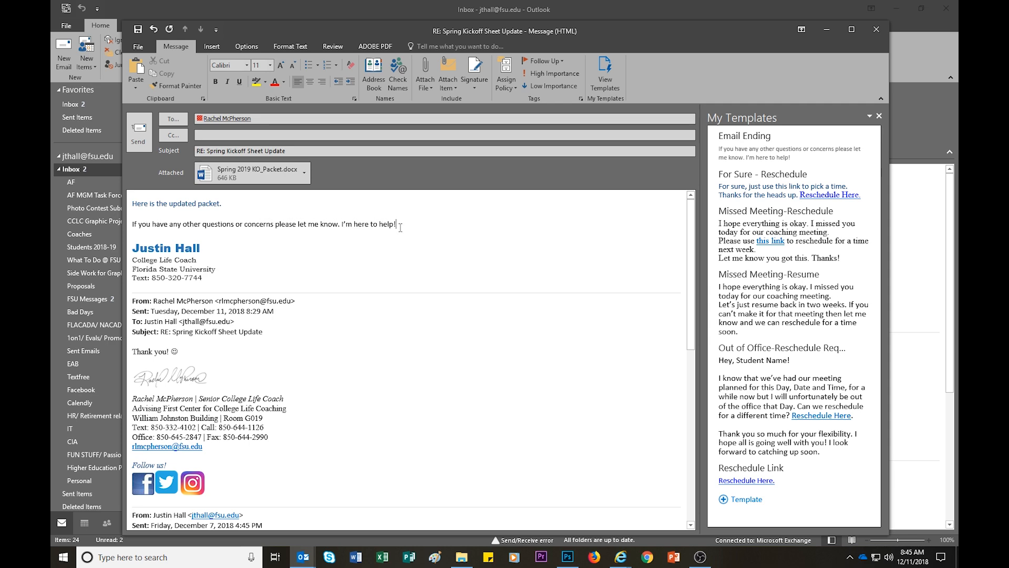
click(139, 136)
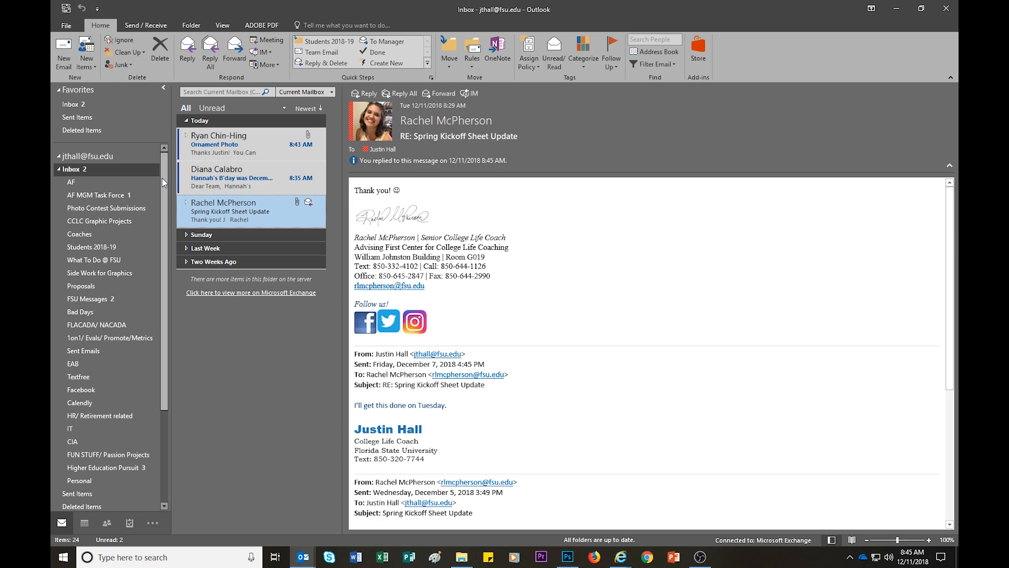
Step: Open the Ornament Photo email, expand its conversation, and read the original request message
click(266, 148)
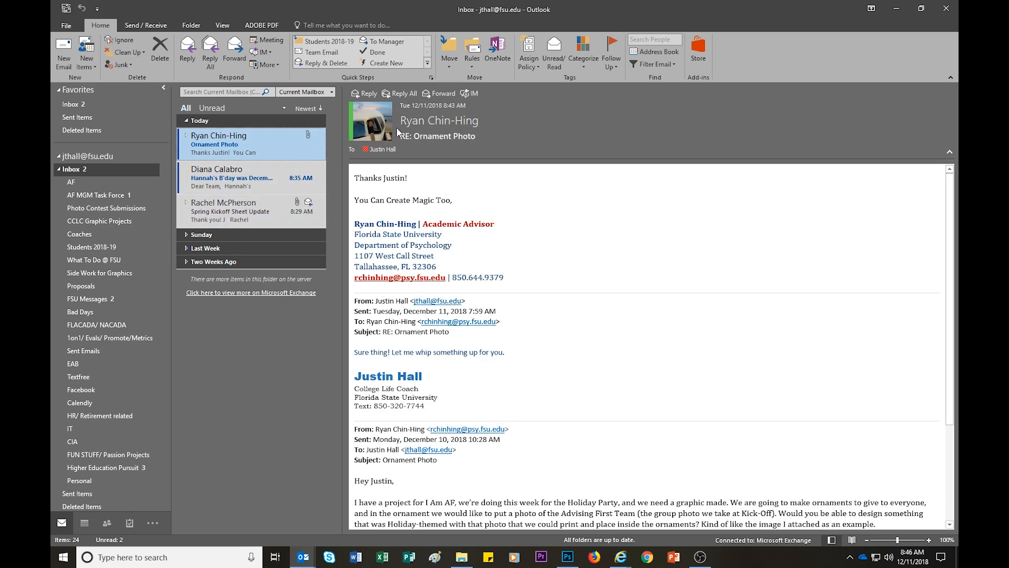
scroll(387, 344, down, 5)
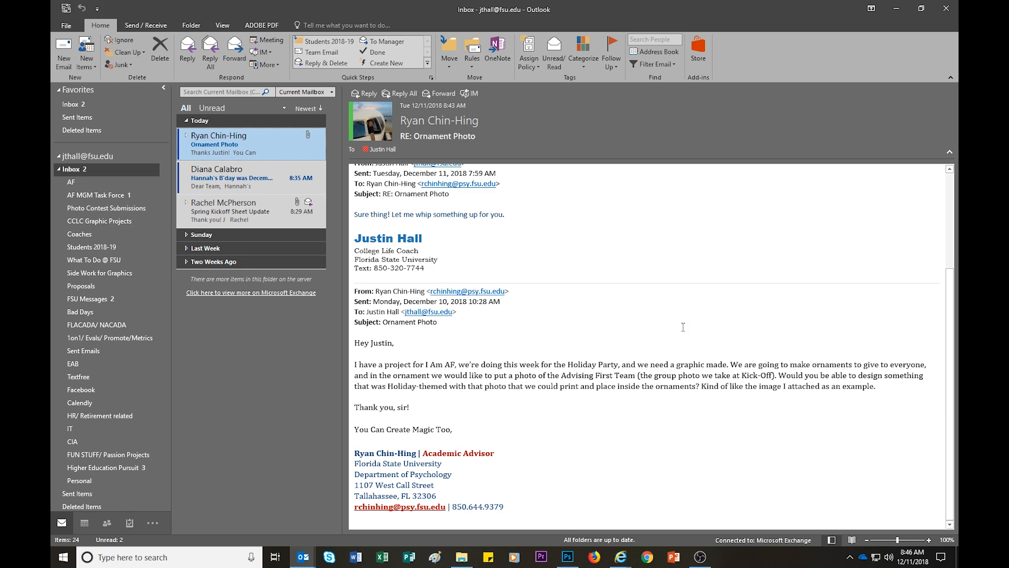
scroll(371, 353, up, 1)
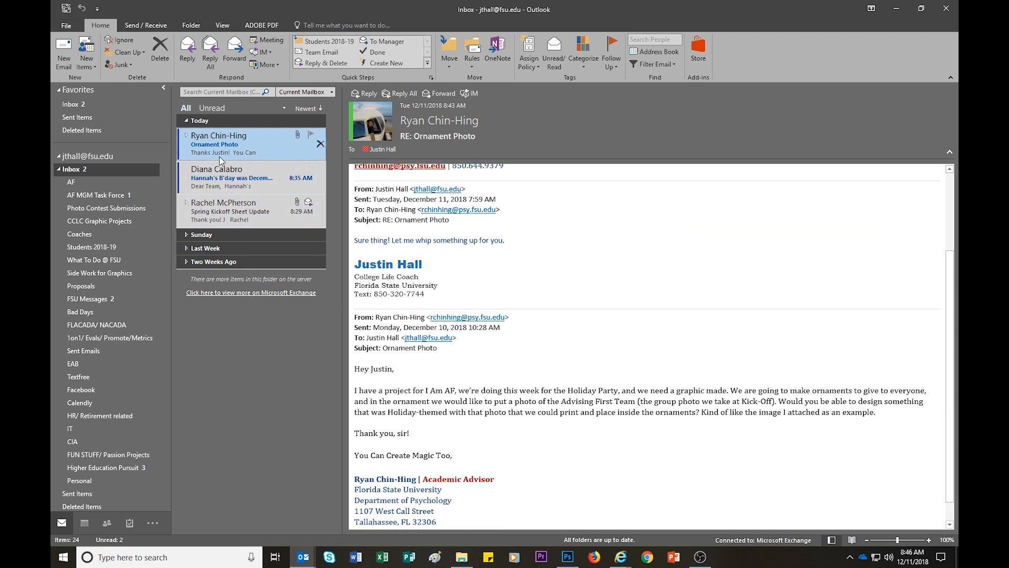
click(186, 135)
click(209, 205)
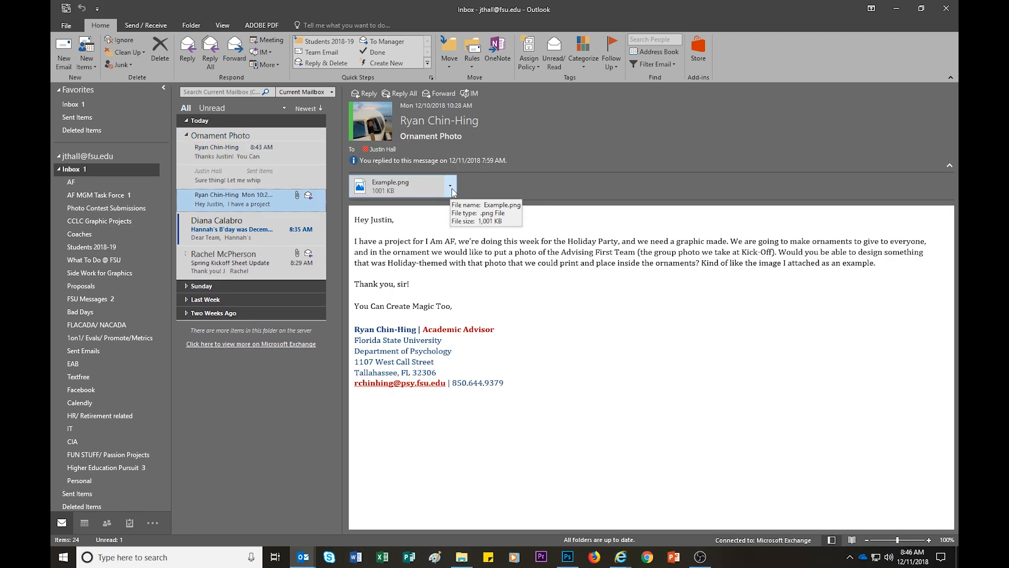
Step: Preview the Example.png attachment of the Ornament Photo request and return to the message
click(451, 188)
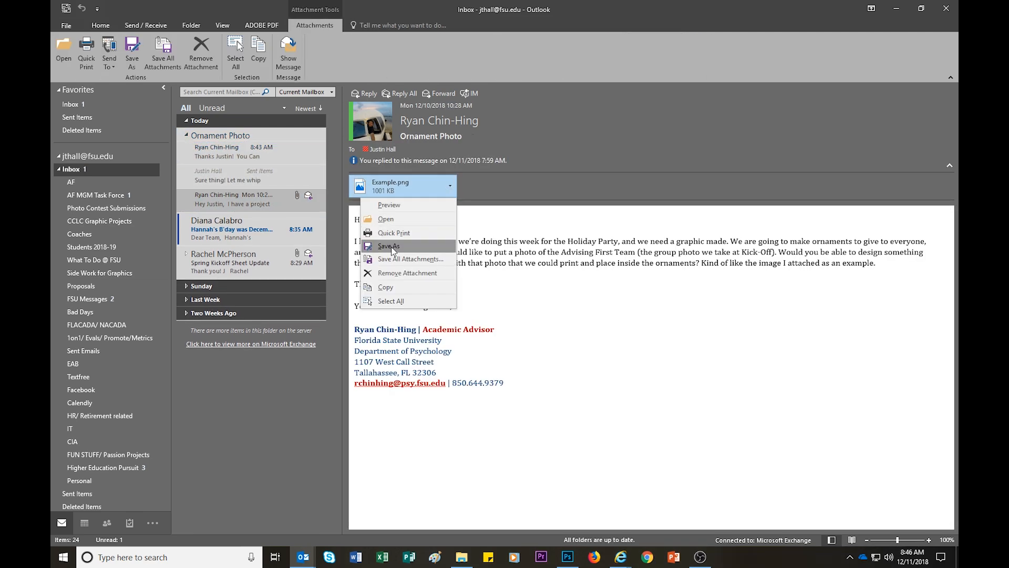
click(392, 205)
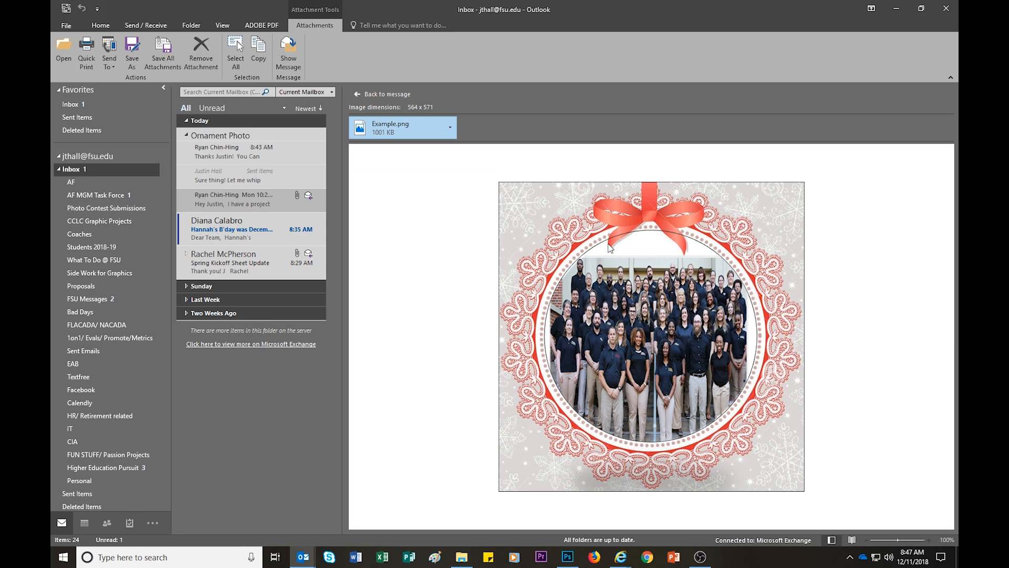
click(357, 95)
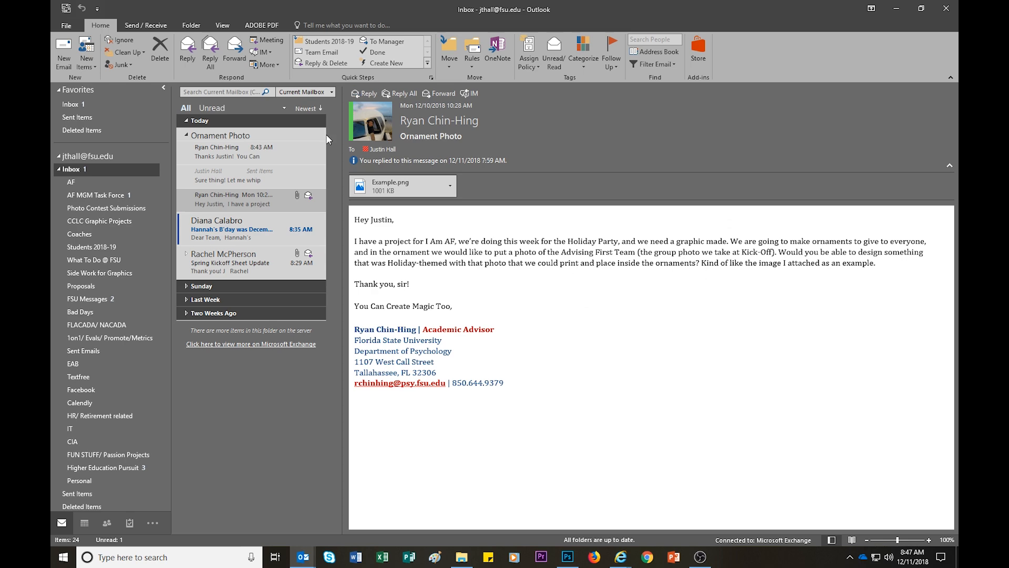
Step: Switch from the mail to the file browser and look in AF Graphics Task Force > Advising First > I AM AF for reusable holiday graphics
click(896, 9)
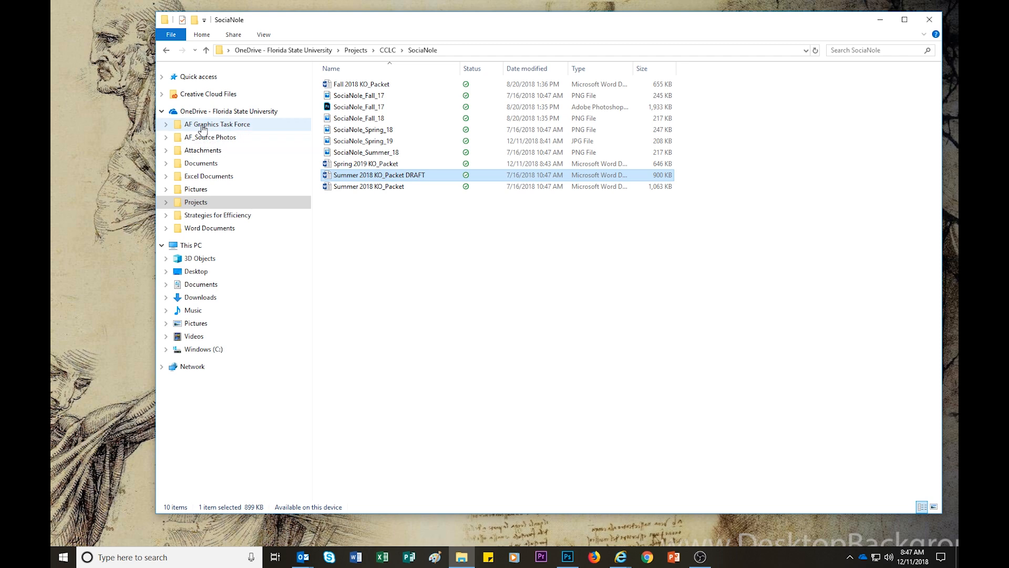
click(242, 126)
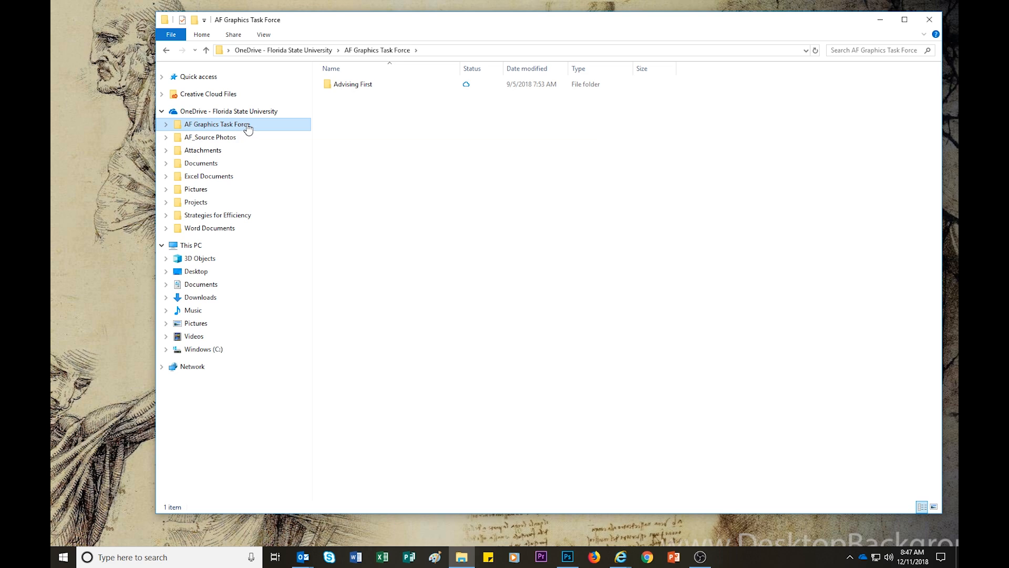
double_click(359, 88)
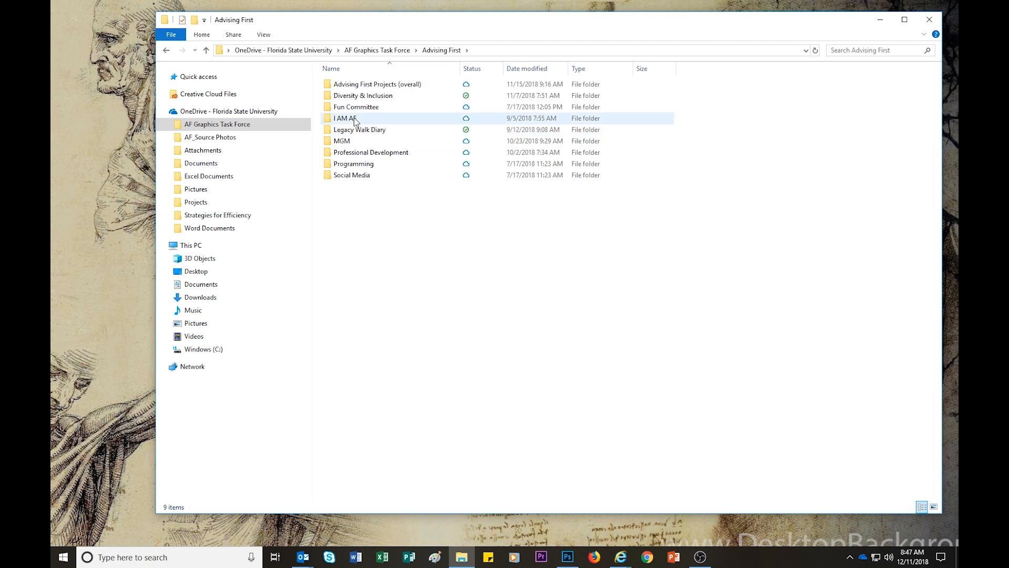
mouse_move(355, 121)
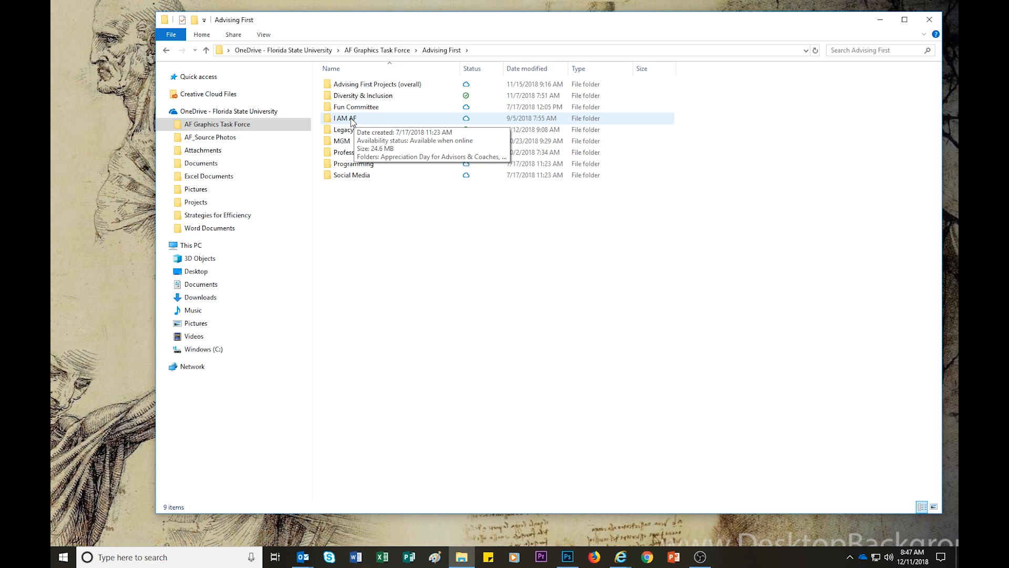
double_click(352, 120)
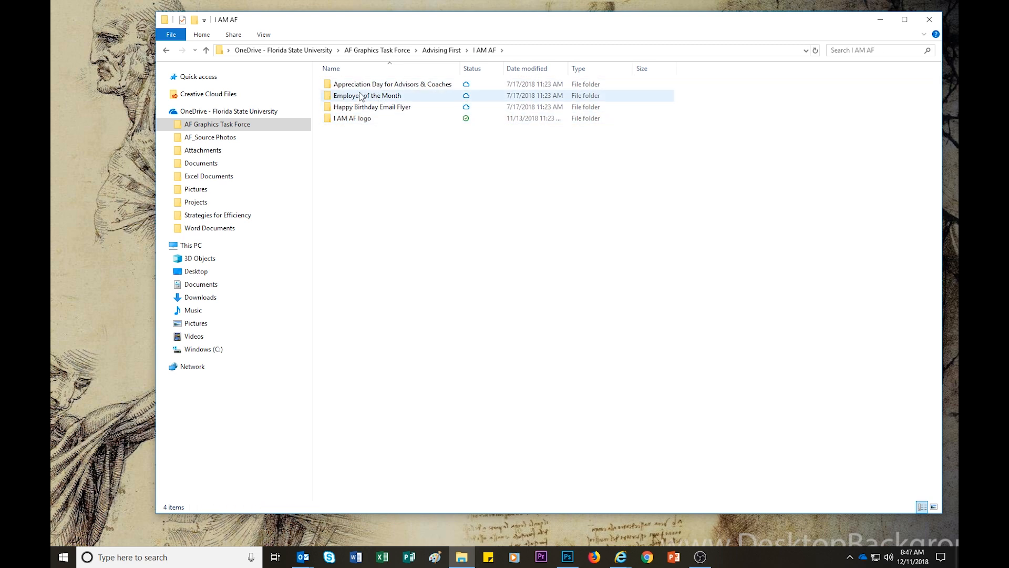
Step: Open the AF Holiday Slide Photoshop file from the Holiday Party folder inside Advising First > Fun Committee
click(435, 50)
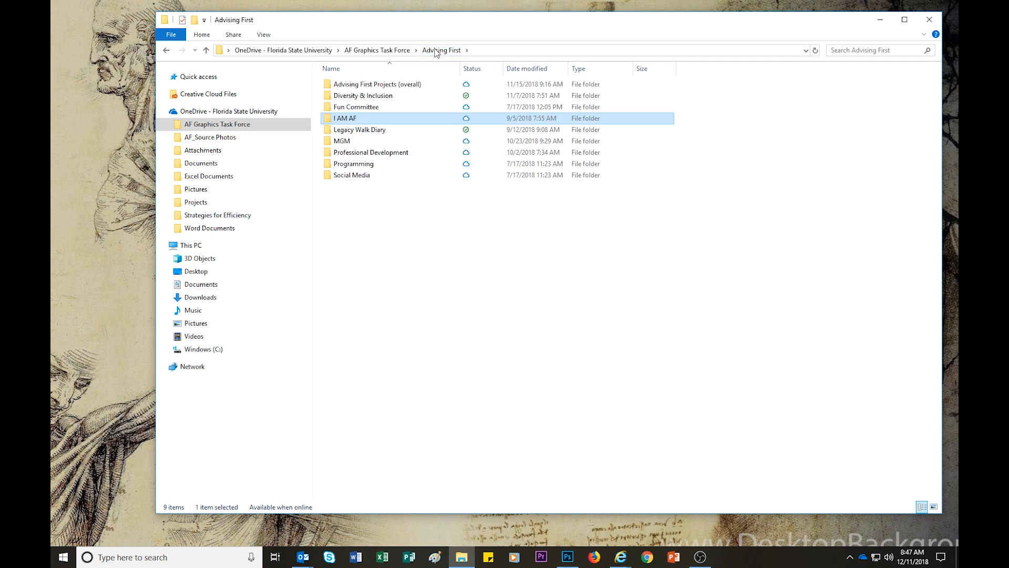
double_click(360, 107)
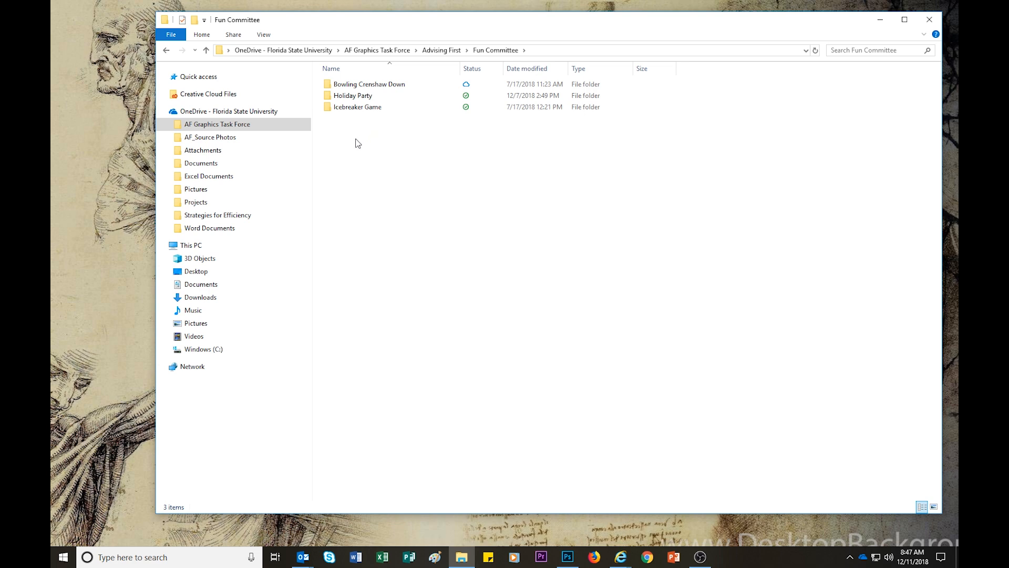
double_click(361, 98)
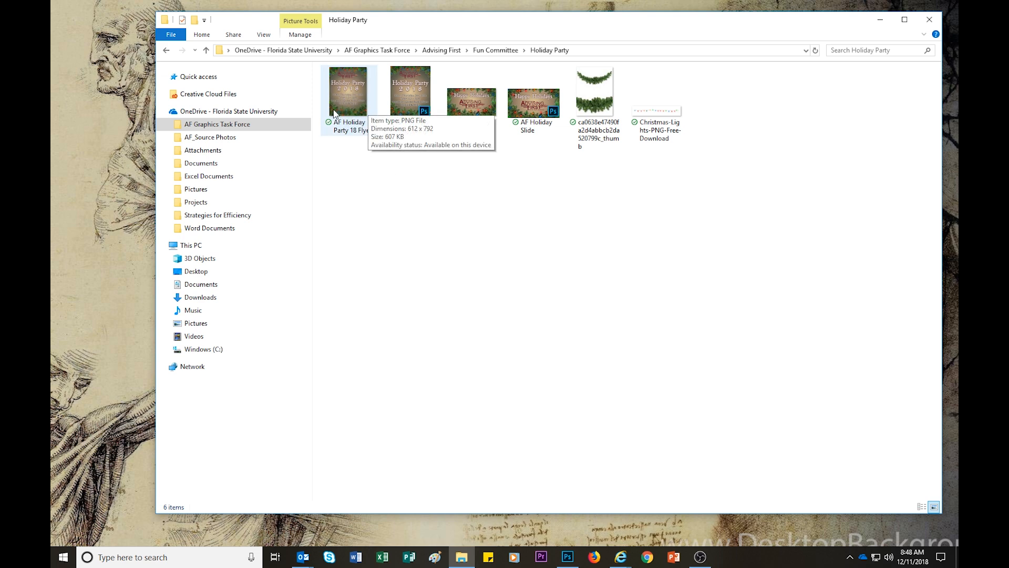
click(329, 74)
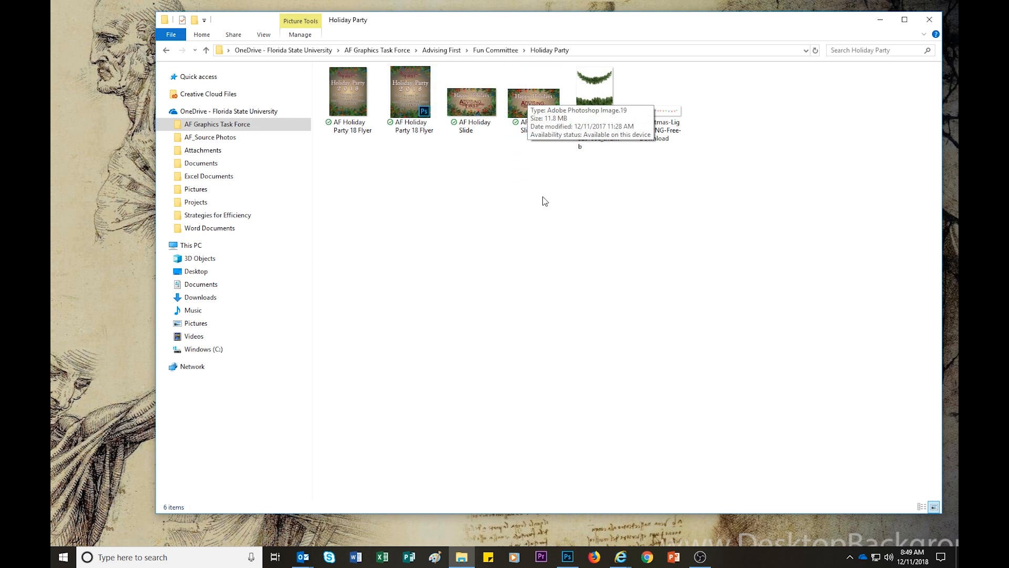
click(532, 99)
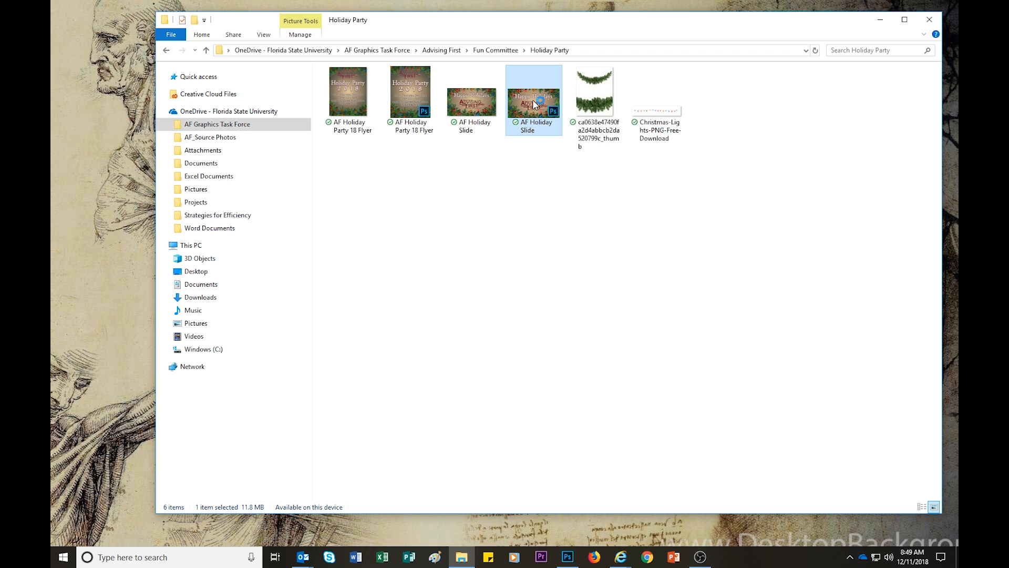
double_click(532, 100)
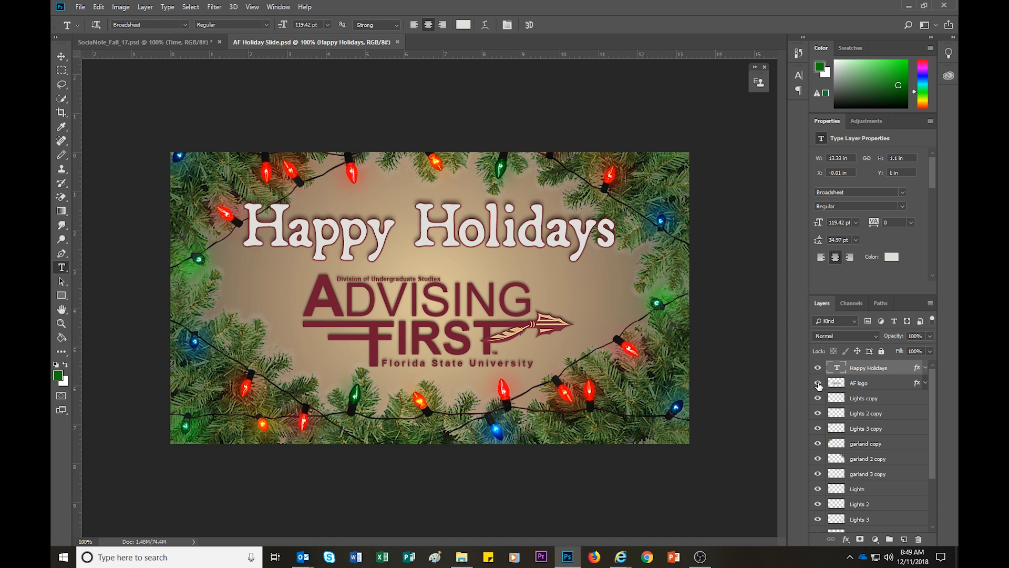
Step: Hide the AF logo and Happy Holidays layers so only the garland and lights frame the background
click(868, 385)
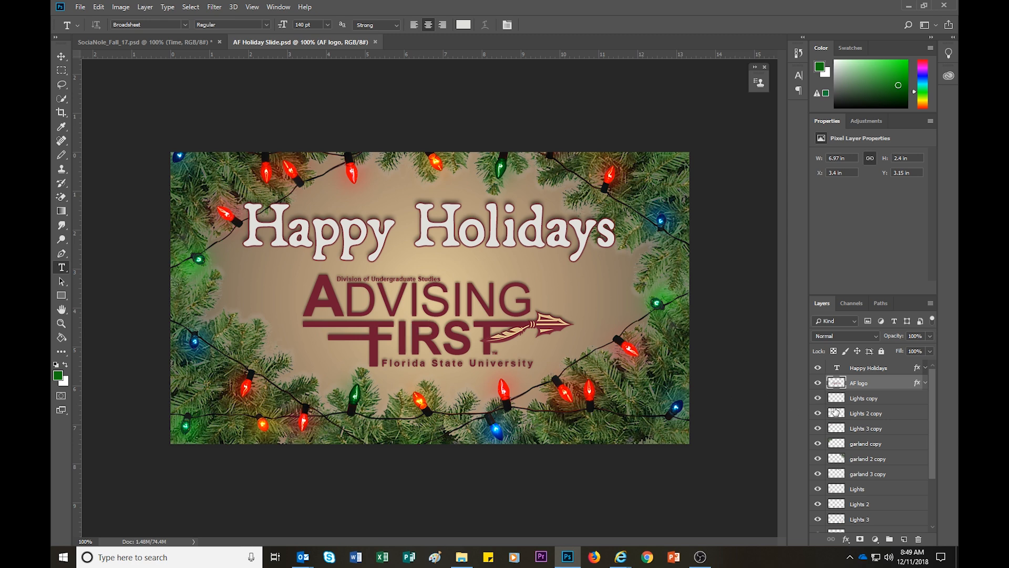
click(818, 383)
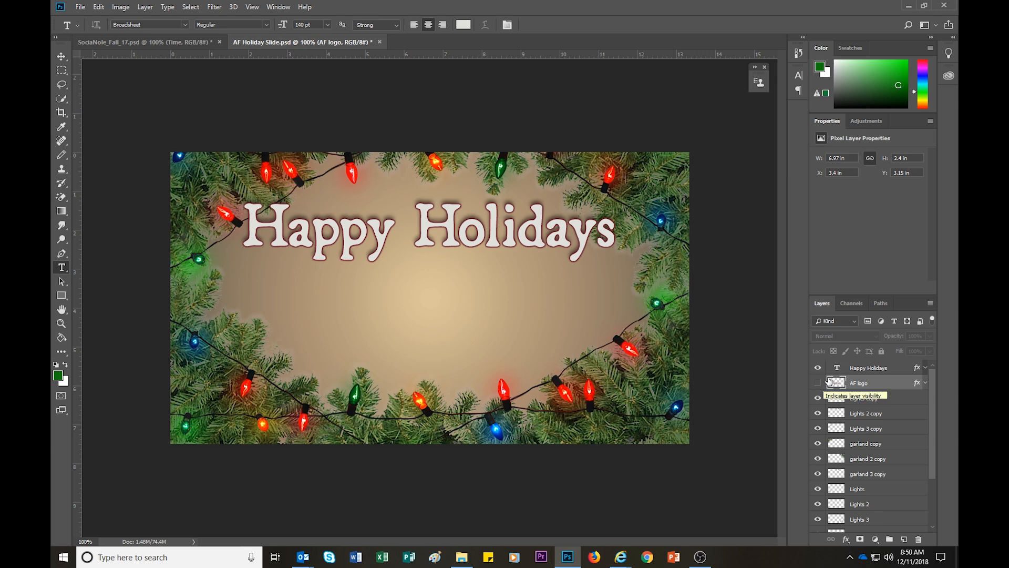
click(818, 369)
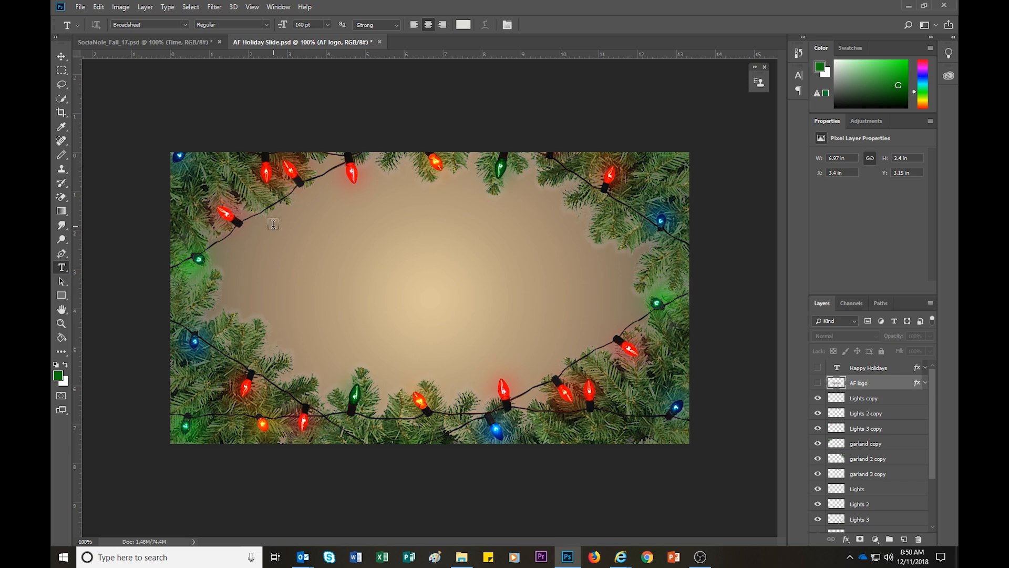
click(80, 7)
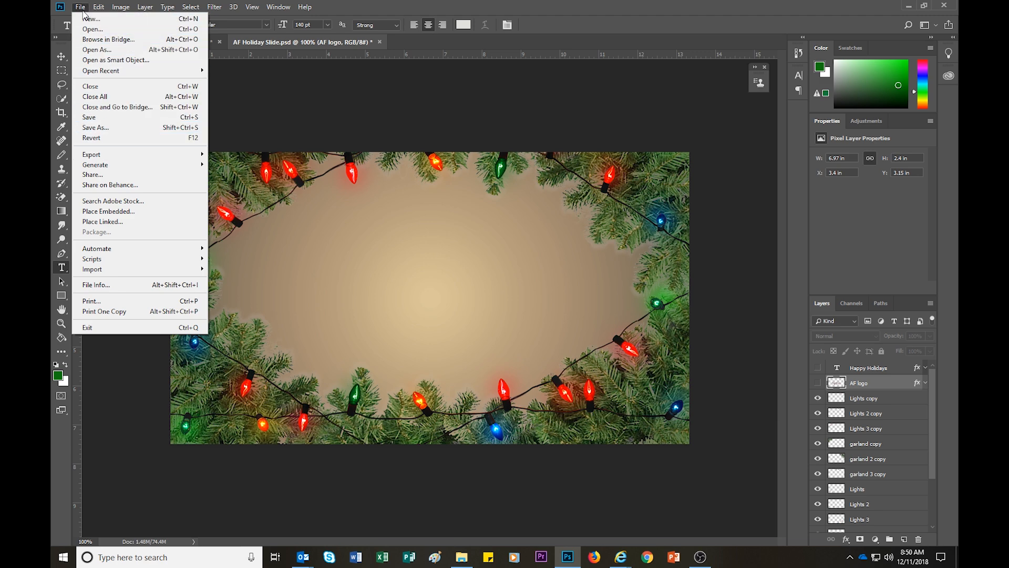
click(99, 211)
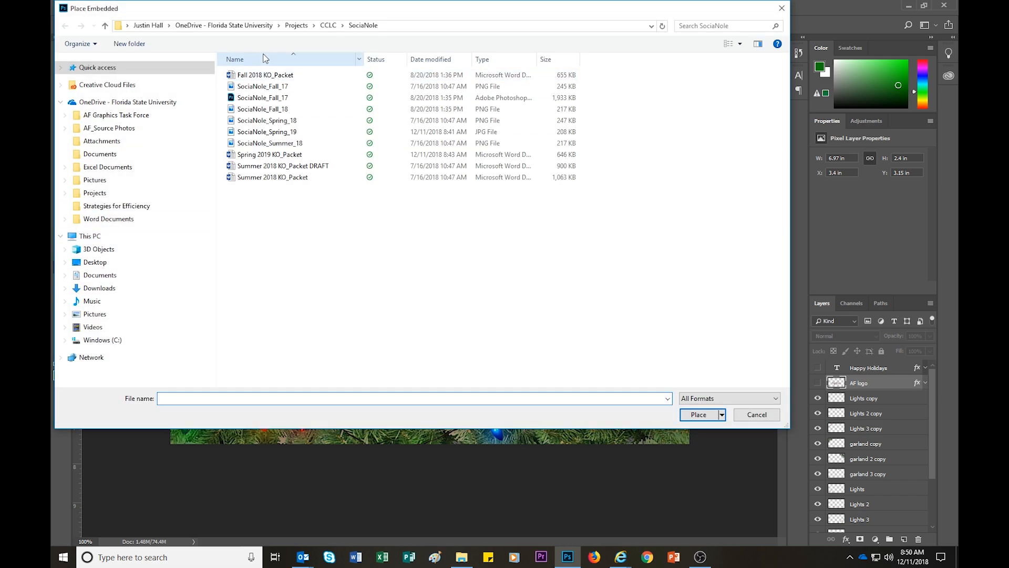
click(113, 131)
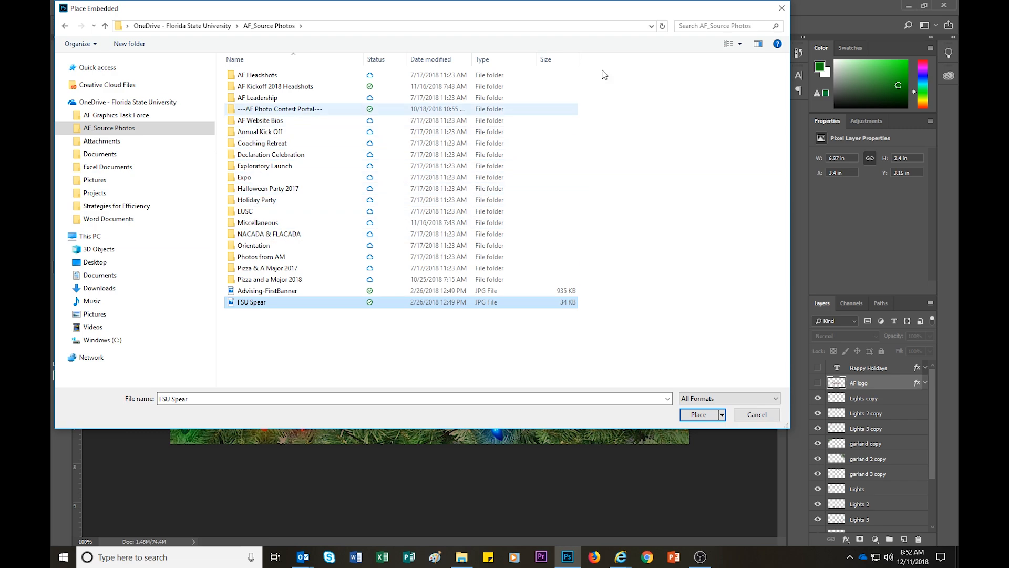
click(743, 416)
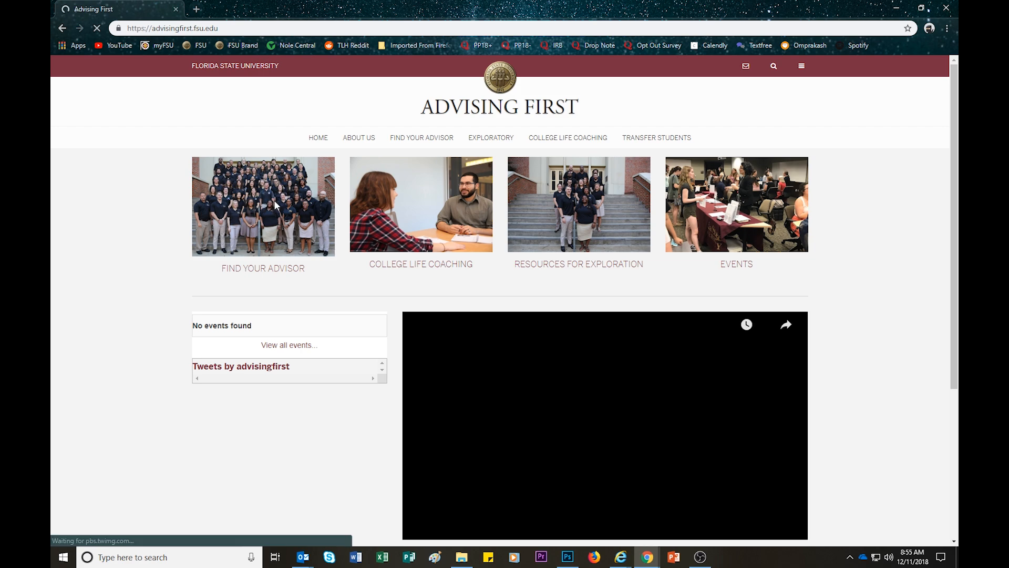
Step: Open the staff group photo from the Advising First website in its own tab and save it as AFGROUP2018.jpg
right_click(273, 202)
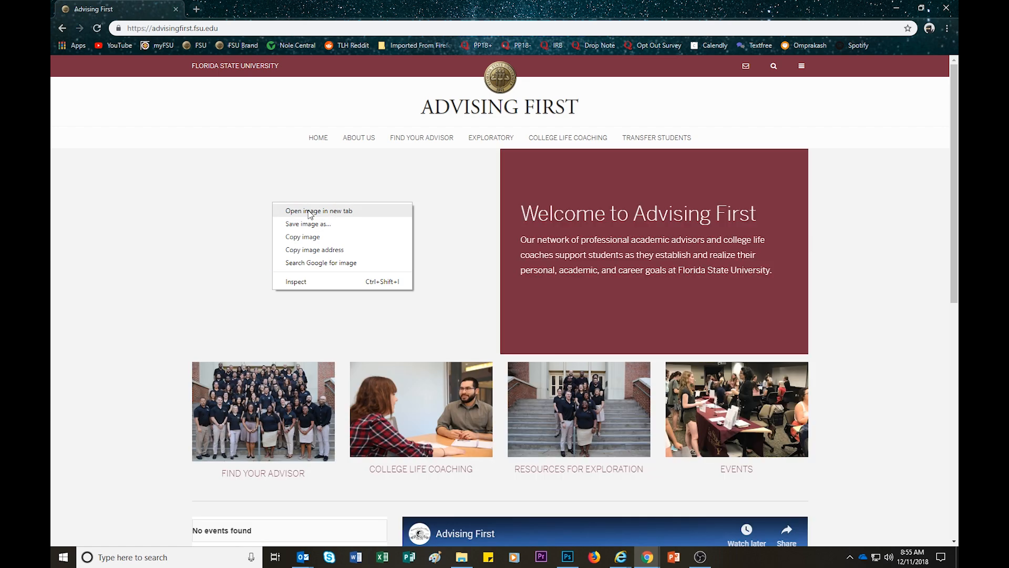
click(308, 210)
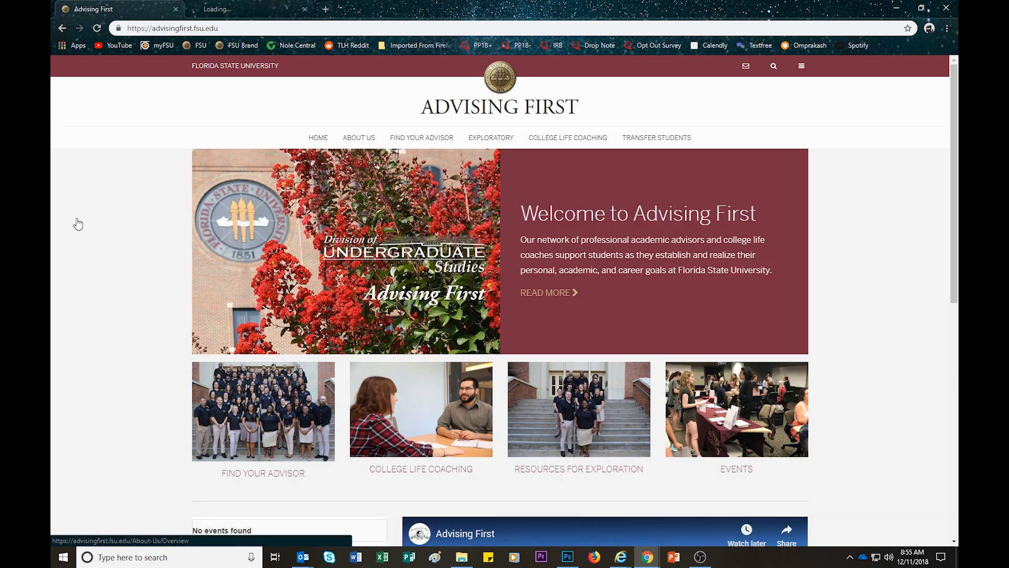
scroll(138, 247, down, 3)
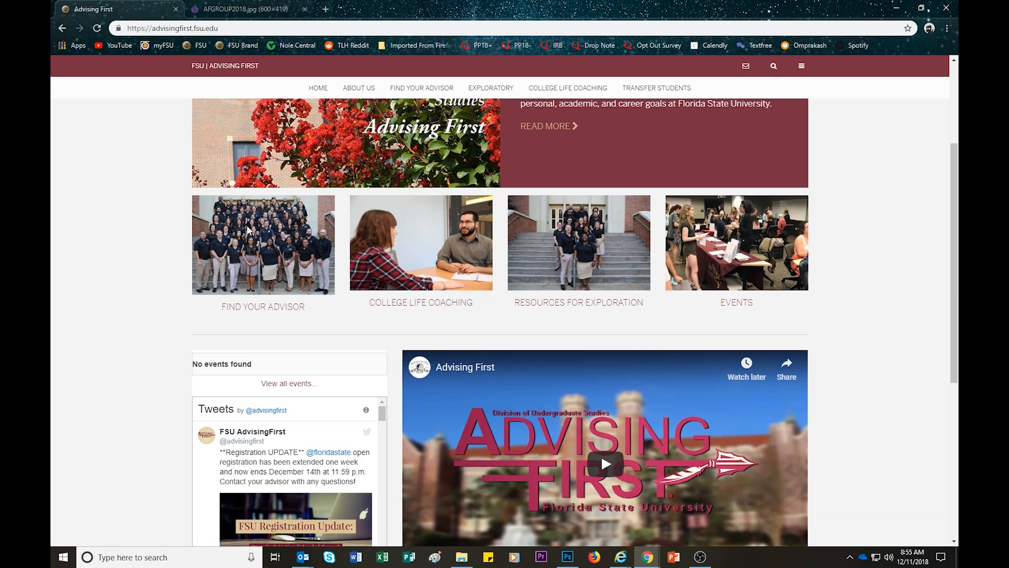
click(266, 12)
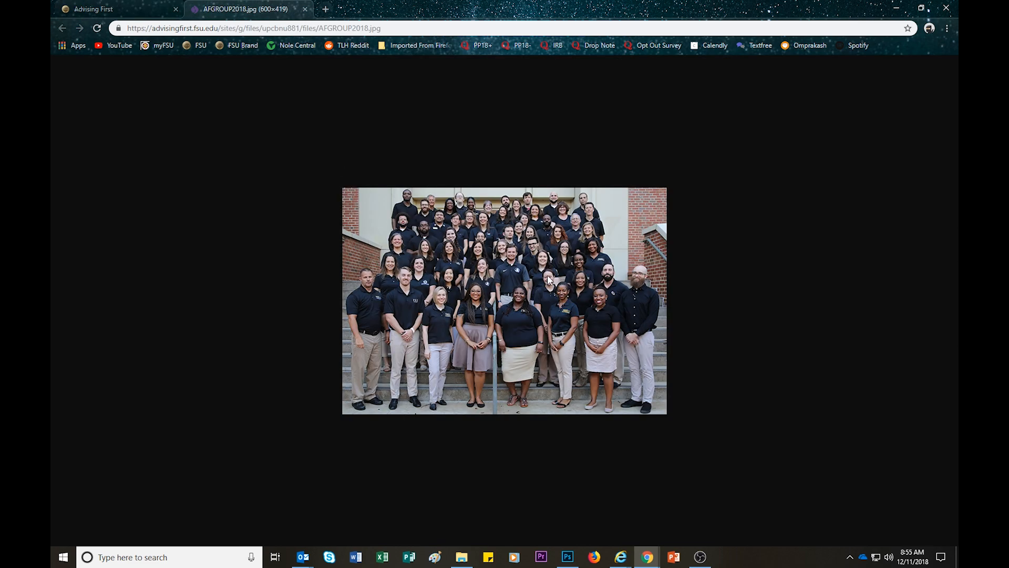
right_click(510, 257)
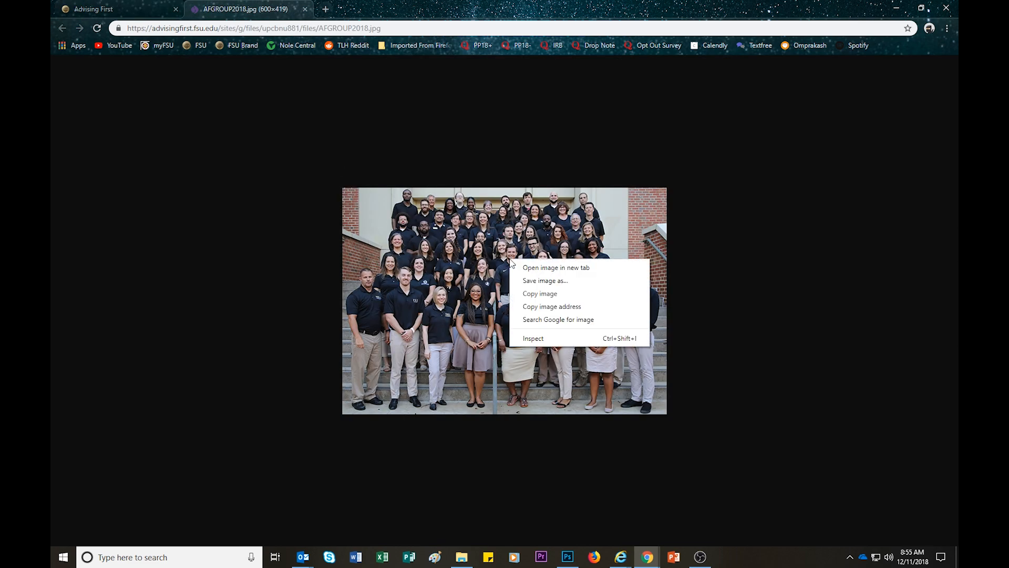
click(553, 283)
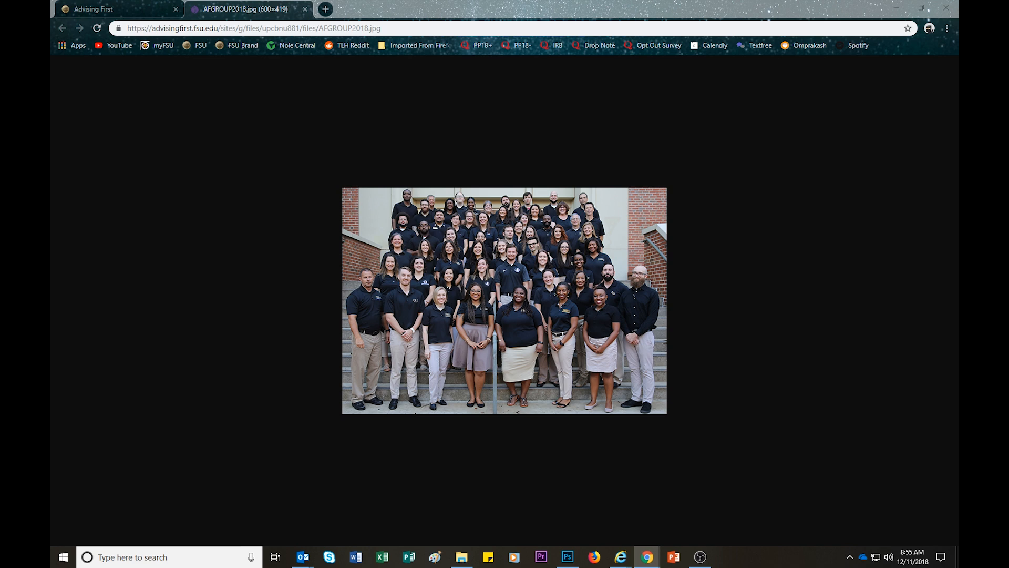
key(Return)
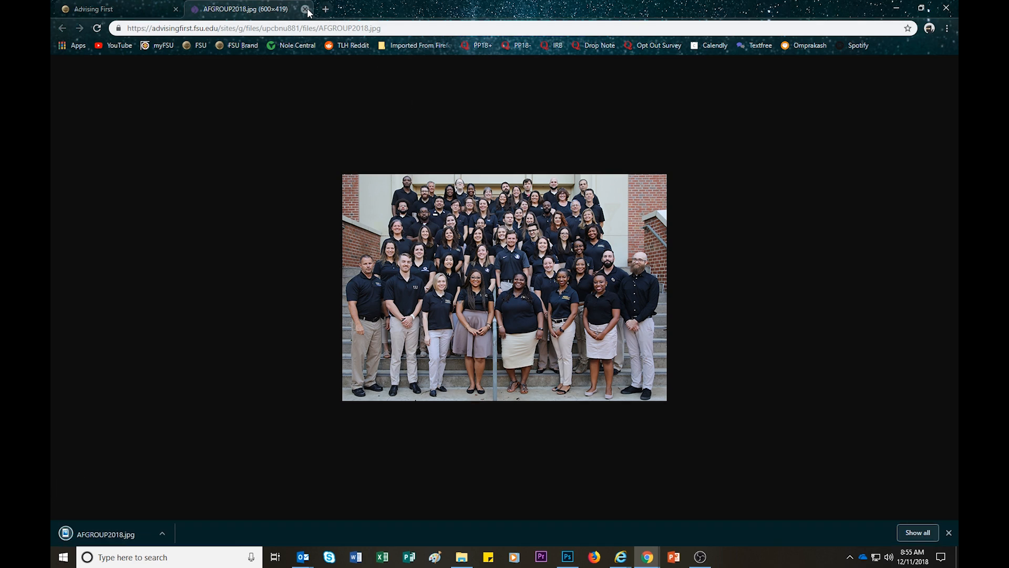
Step: Return to Photoshop, place AFGROUP2018 from the Desktop as an embedded image in the holiday slide, and enlarge it to about 132%
click(898, 8)
click(81, 7)
click(117, 213)
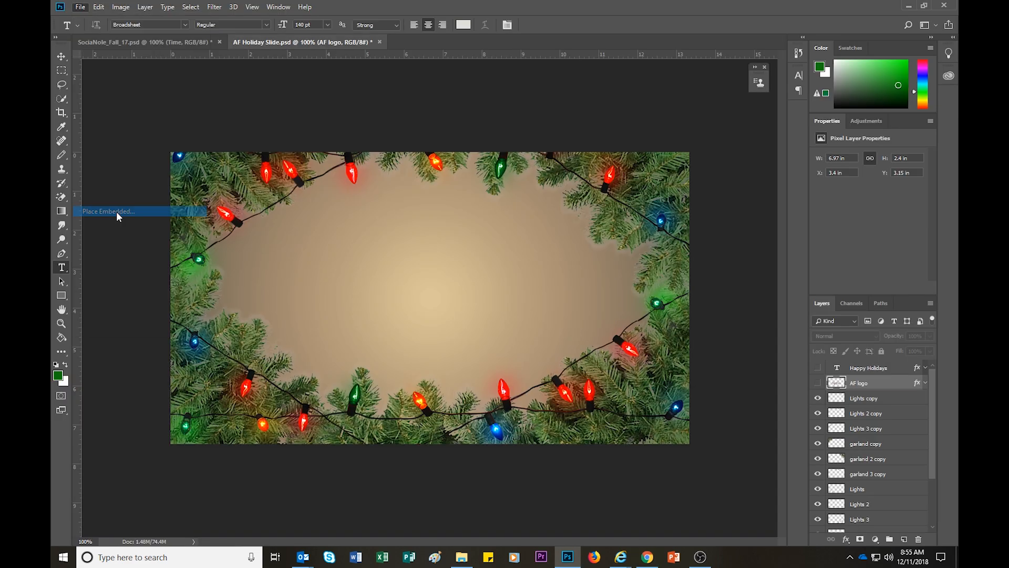
click(95, 262)
click(263, 99)
click(699, 414)
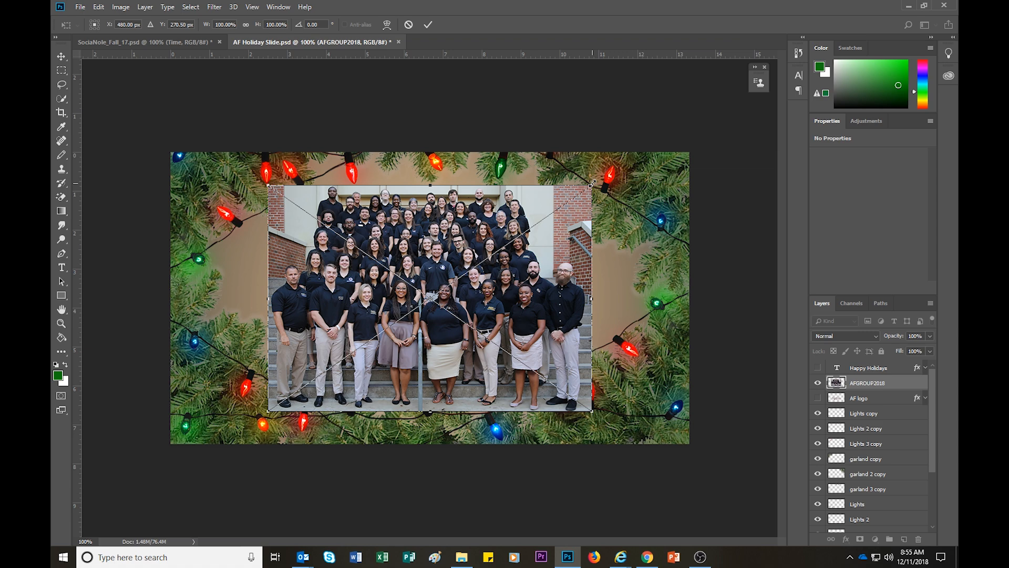
drag(592, 185, 644, 149)
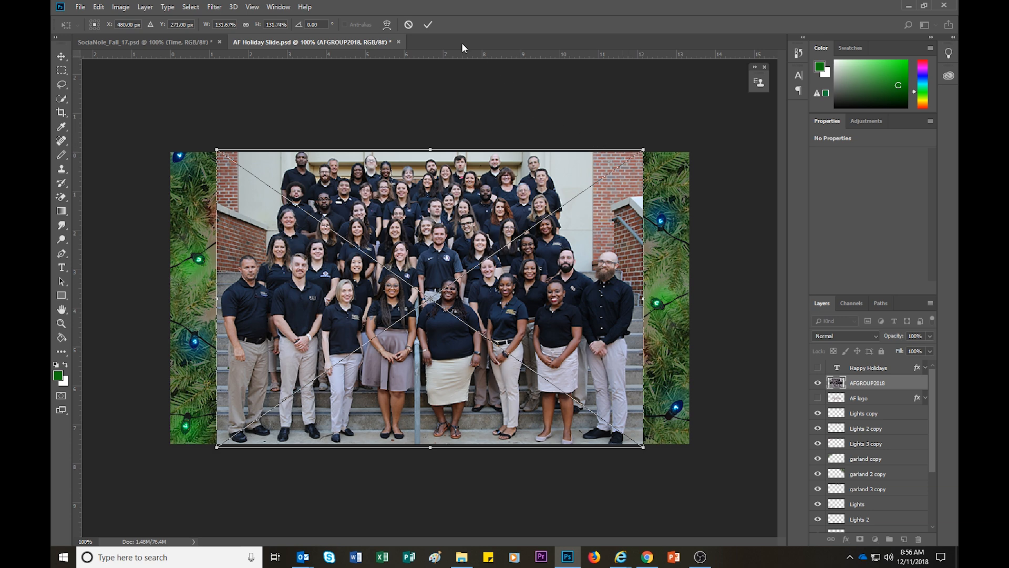
click(428, 25)
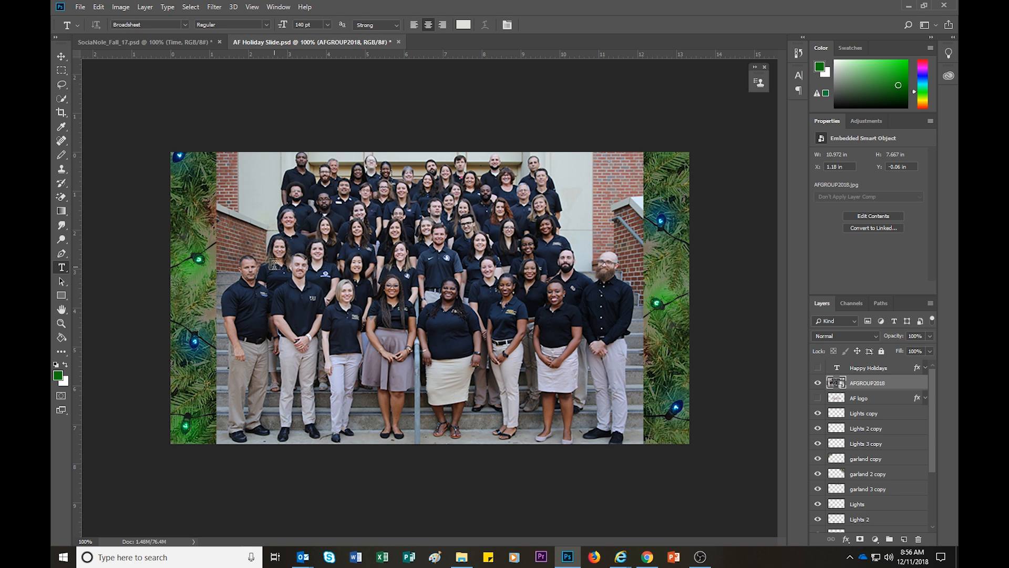
Step: Move the AFGROUP2018 layer below the garland 3 layer and directly above Rectangle 1
drag(868, 383, 863, 370)
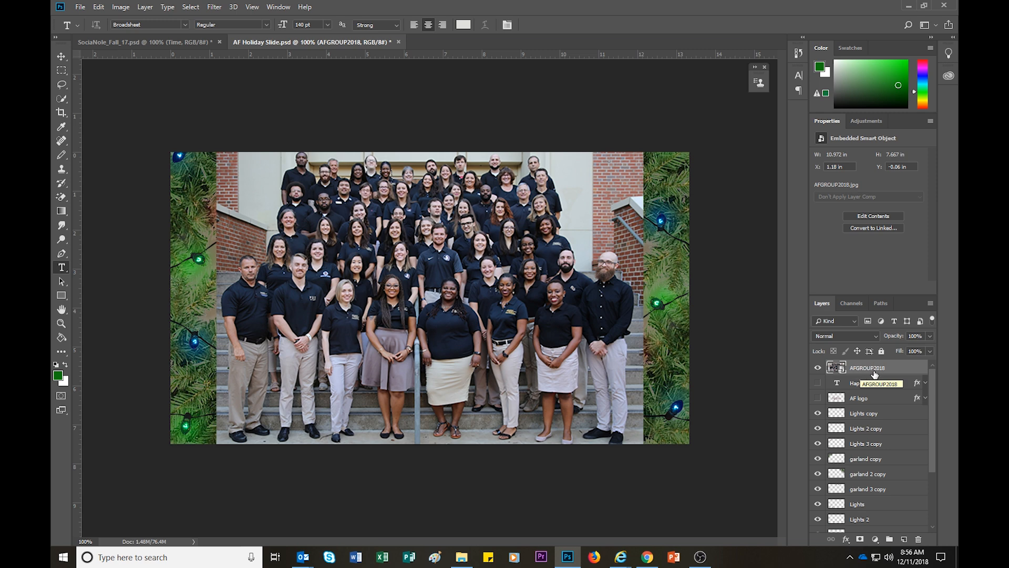
drag(869, 367, 870, 502)
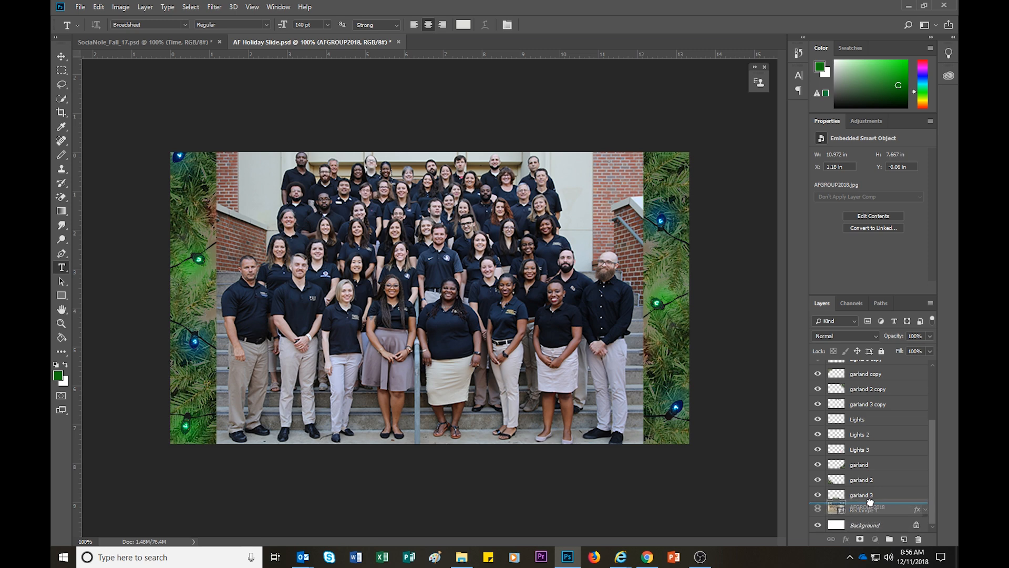
drag(870, 502, 871, 502)
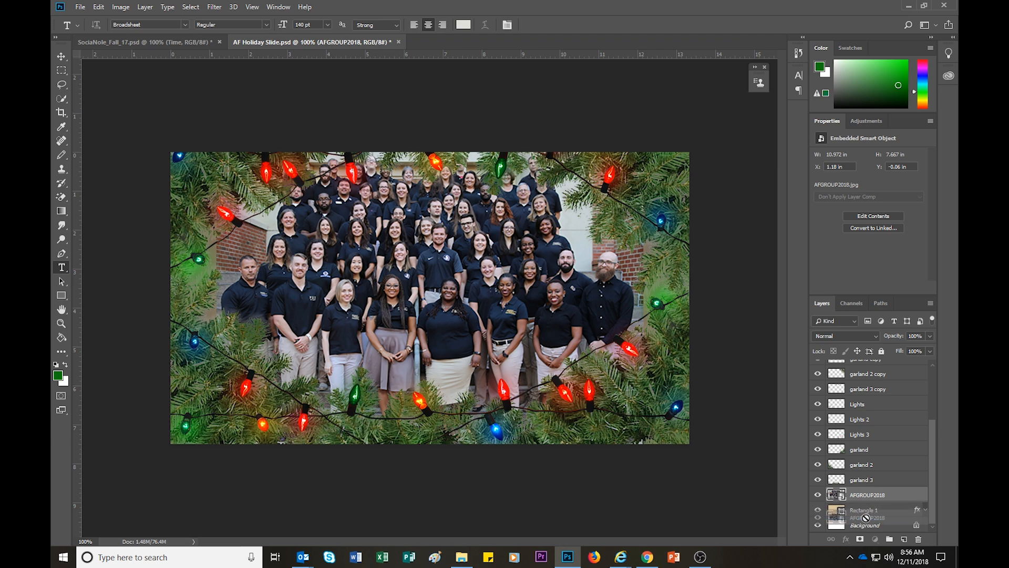
drag(865, 513, 863, 494)
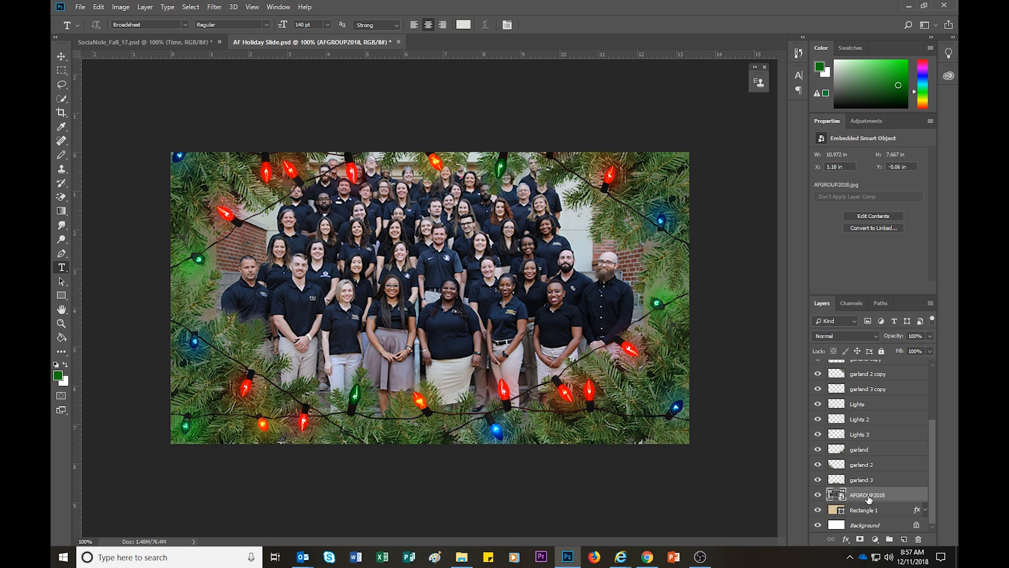
Step: Shift the group photo straight down by about 0.8 in within the garland frame using the Move tool
click(62, 56)
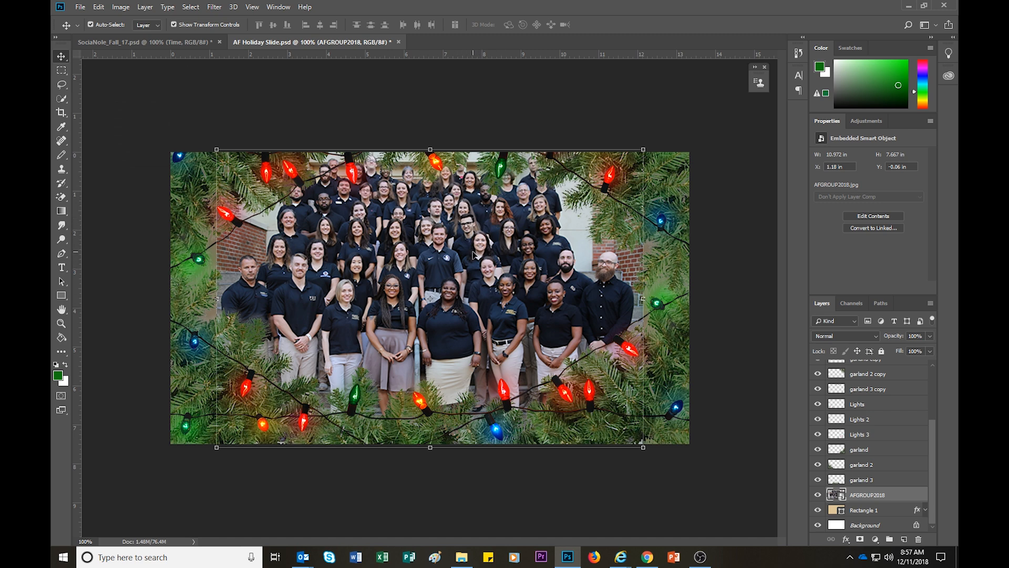
click(452, 214)
drag(452, 219, 453, 248)
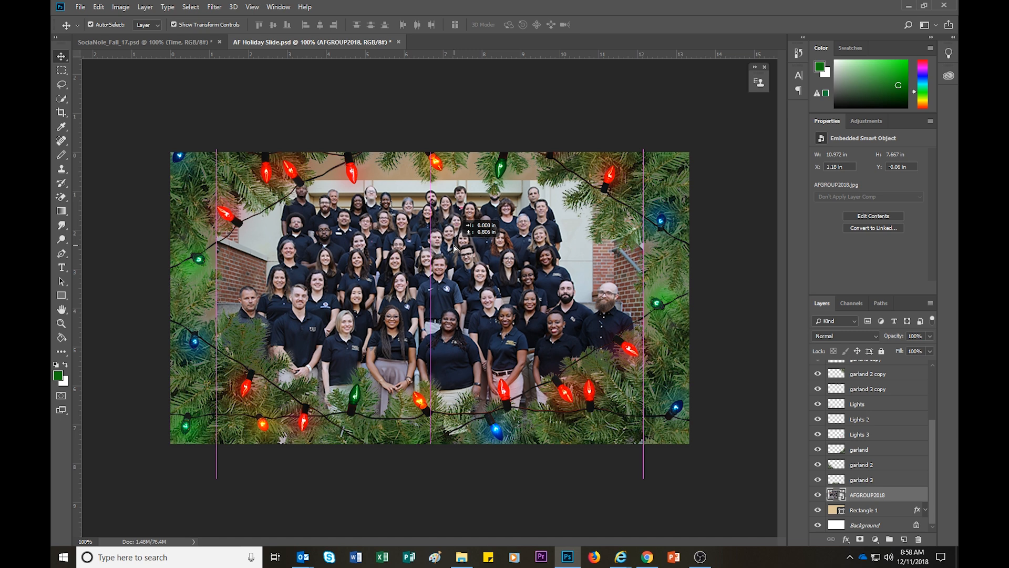
Step: Settle the group photo in the garland frame at Y about 0.54 in, keeping X at 1.18 in, and deselect it
drag(454, 250, 469, 248)
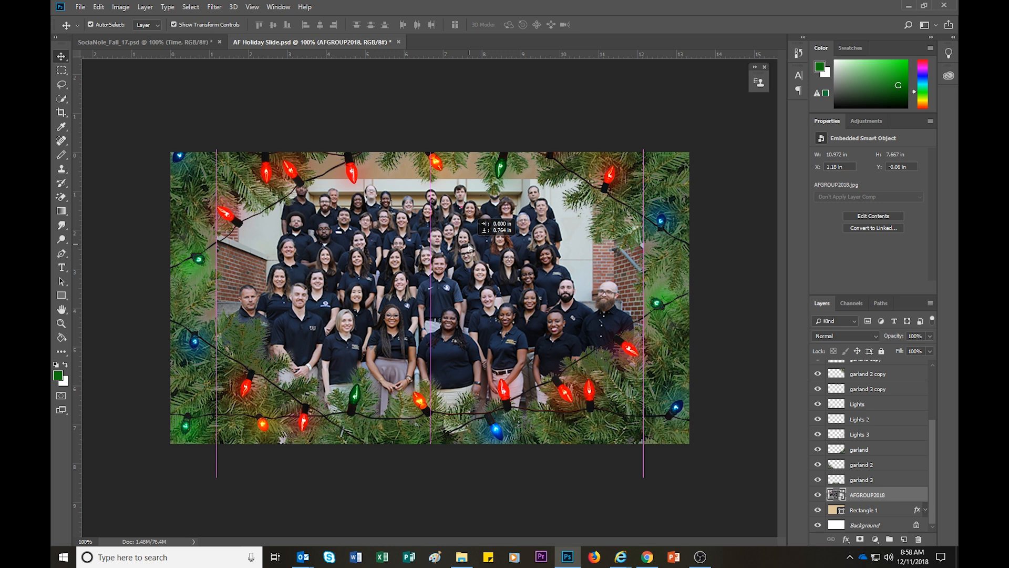
drag(469, 247, 472, 243)
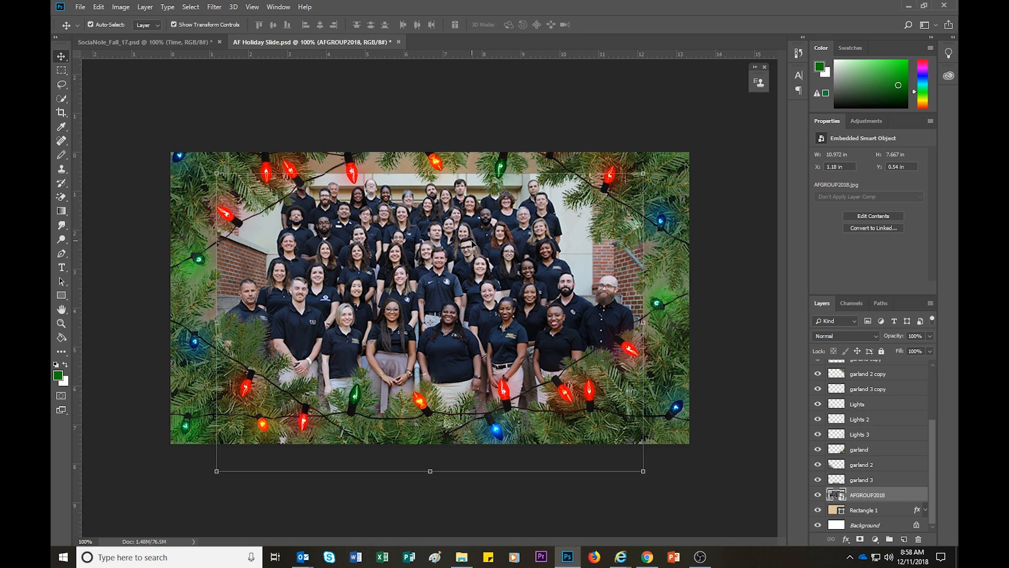
click(544, 93)
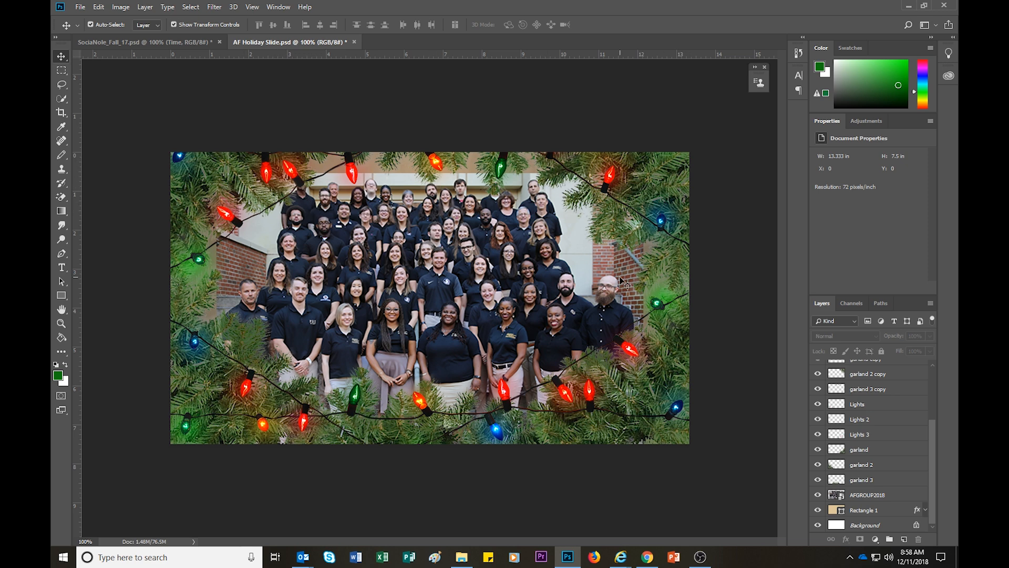
Step: Select the garland copy piece and nudge it slightly up and down to fine-tune its vertical position
click(228, 176)
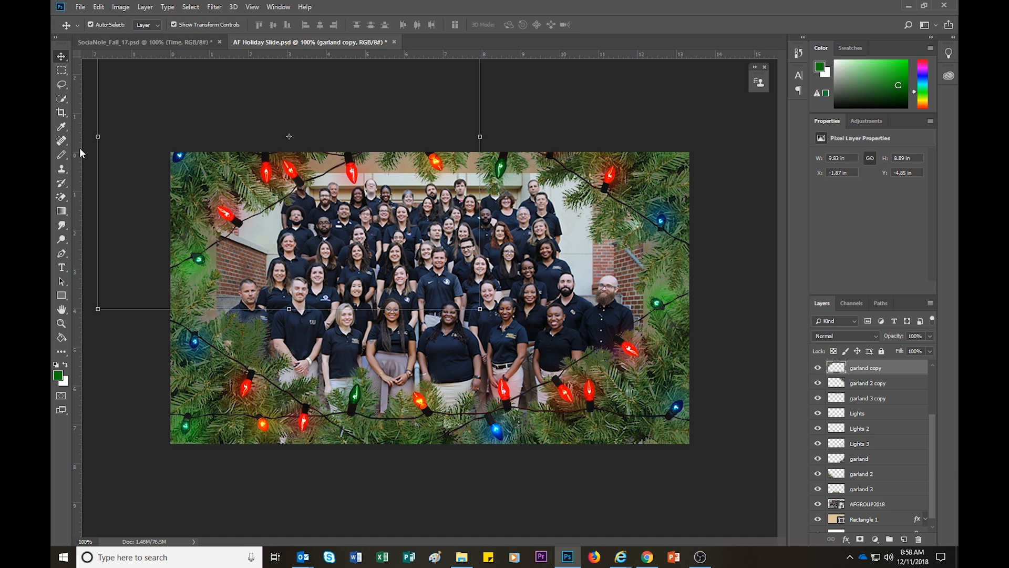
key(Up)
key(Up)
key(Up)
key(Up)
key(Up)
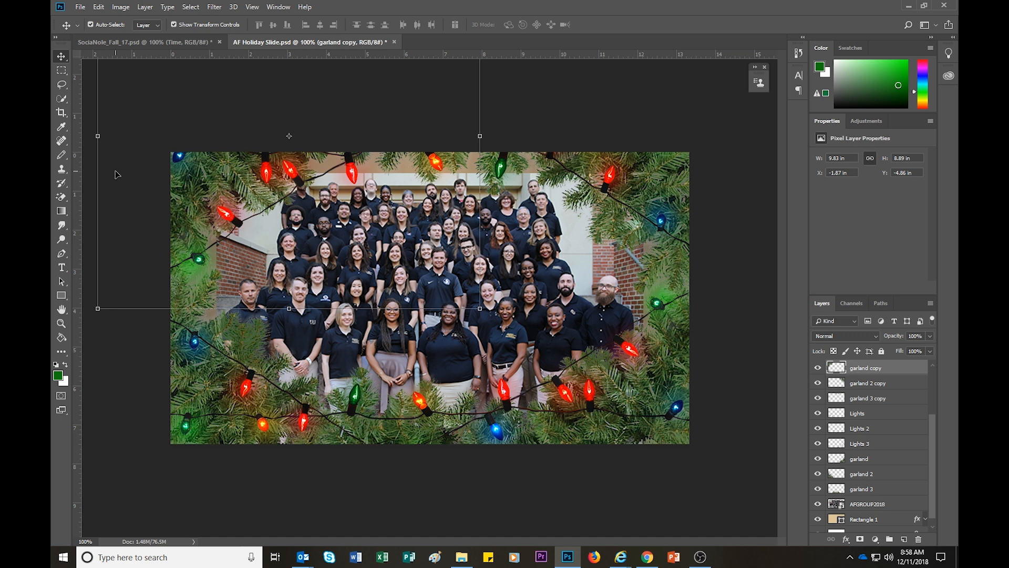
key(Down)
key(Down)
key(Down)
key(Down)
Step: Rotate the garland copy layer by about 1.74°, shift it left to X about -2.67 in, and apply the transform
key(ctrl+minus)
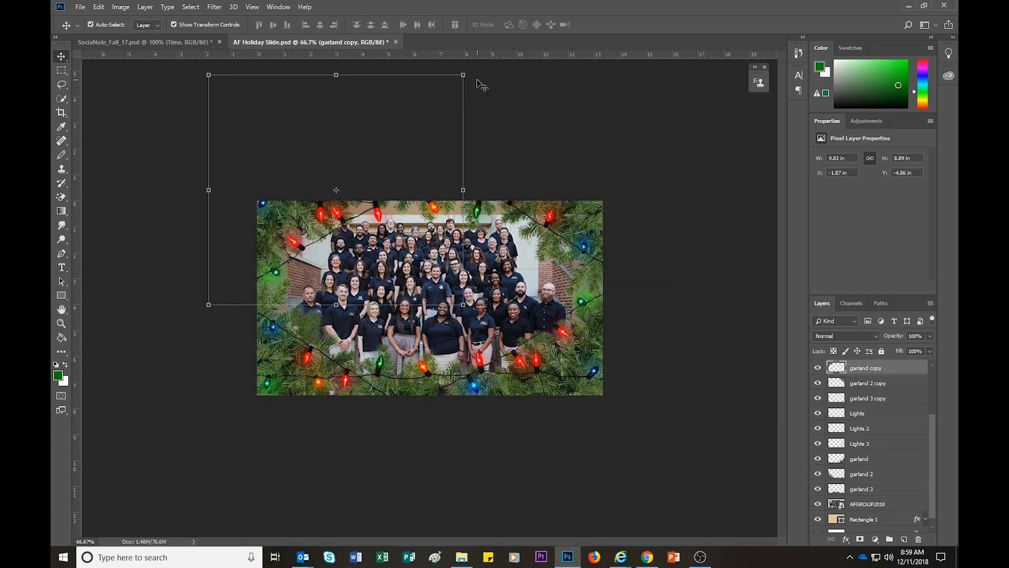
drag(471, 68, 495, 55)
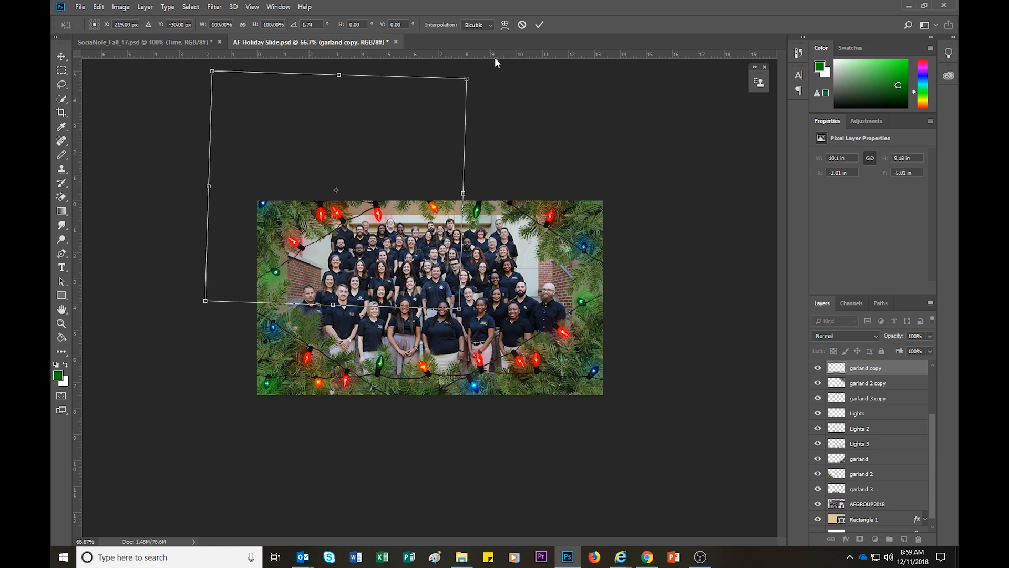
drag(283, 220, 263, 226)
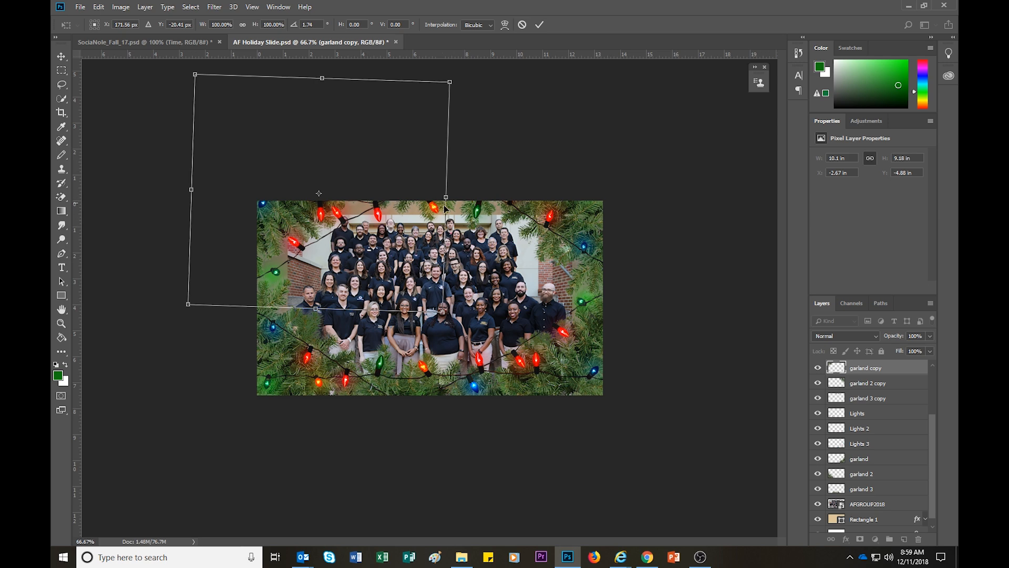
click(540, 26)
click(498, 164)
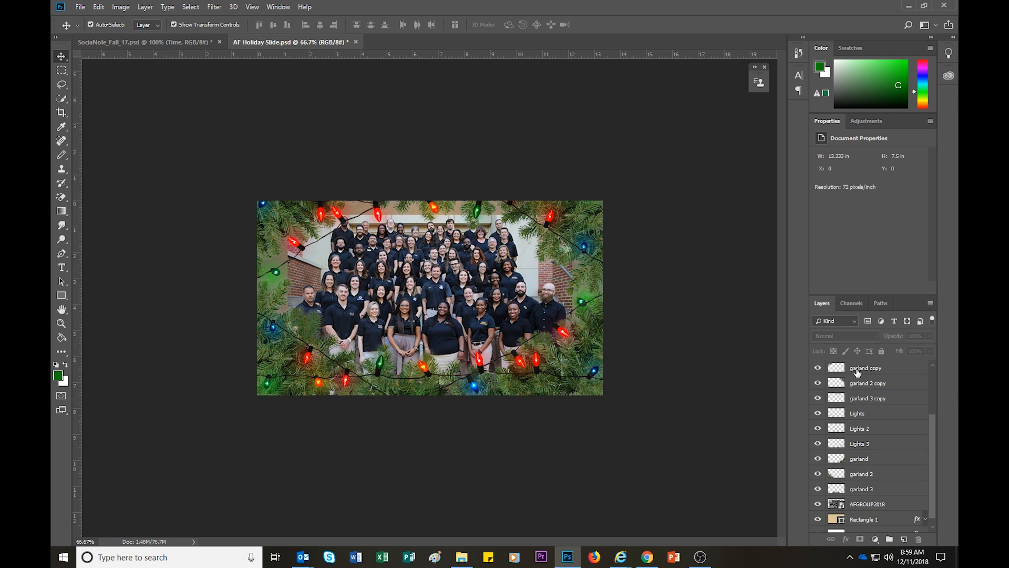
Step: Shift the garland 3 copy layer slightly down and left to about X -0.47 in, Y -5.62 in
click(868, 401)
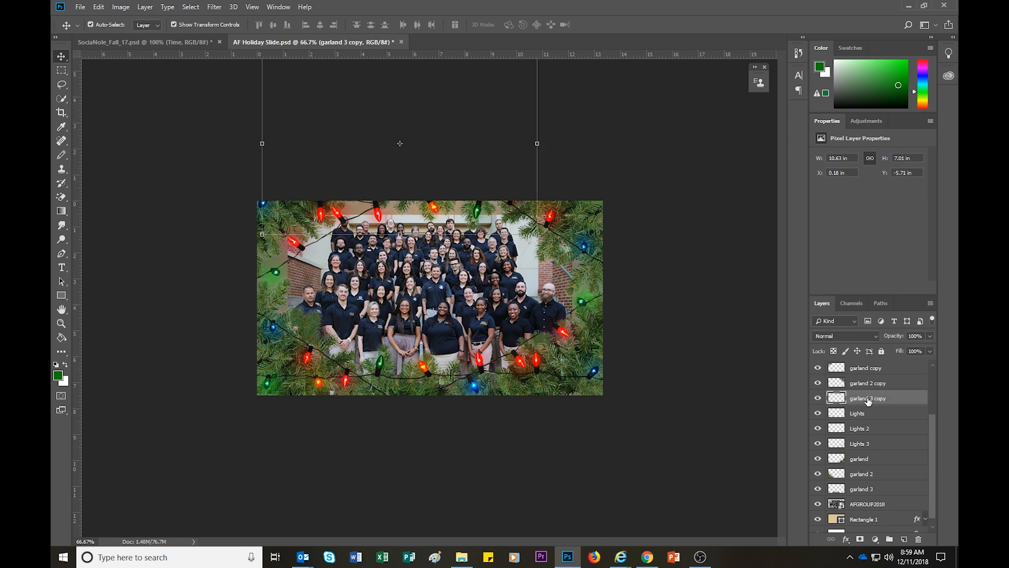
drag(423, 134, 423, 136)
key(Down)
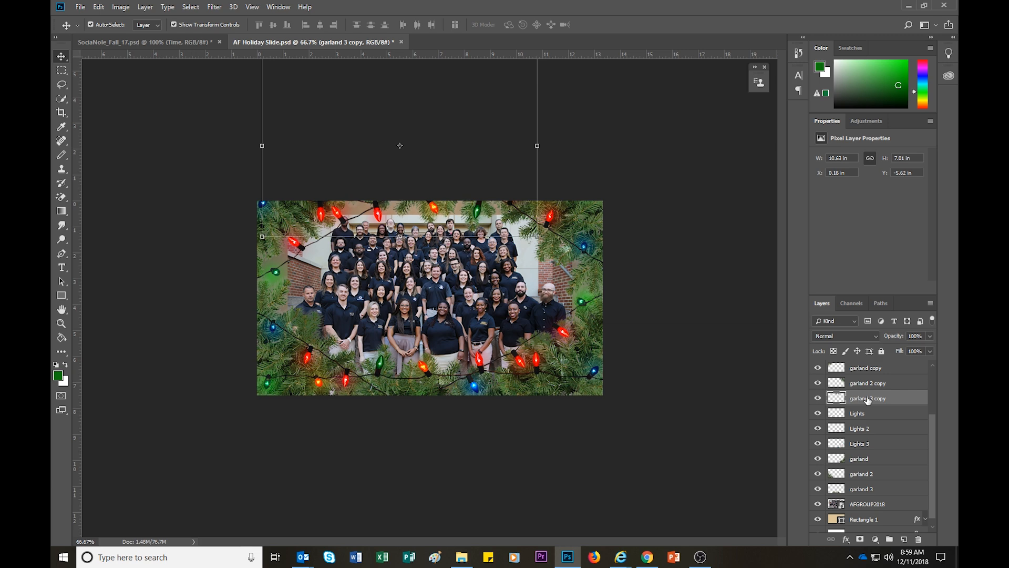
key(shift+Left)
key(shift+Left)
key(shift+Left)
key(shift+Left)
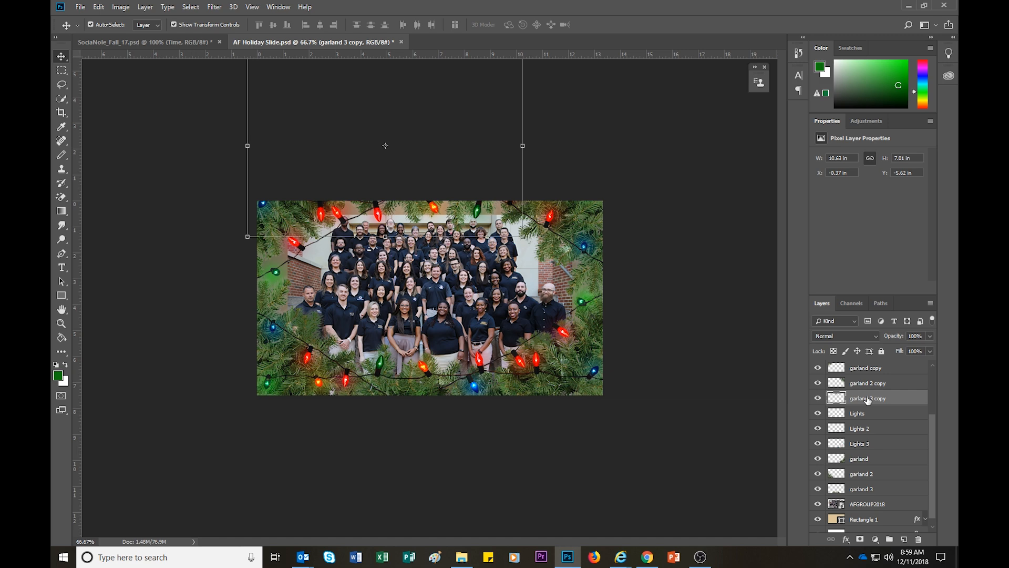
key(shift+Left)
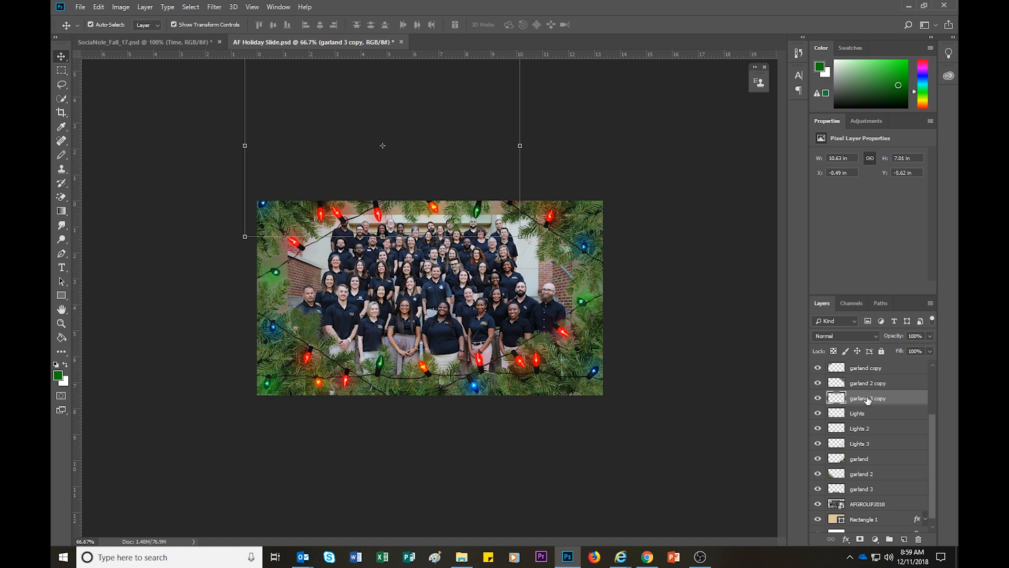
key(Left)
Step: Move the garland 3 copy layer further down and left to about X -0.57 in, Y -5.47 in
key(ctrl+minus)
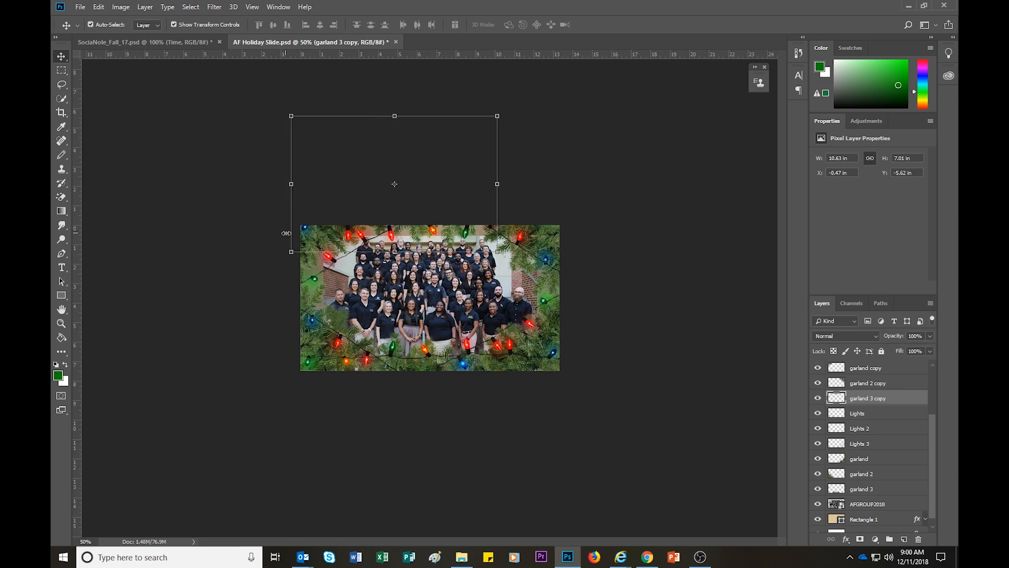
drag(419, 160, 421, 163)
click(871, 414)
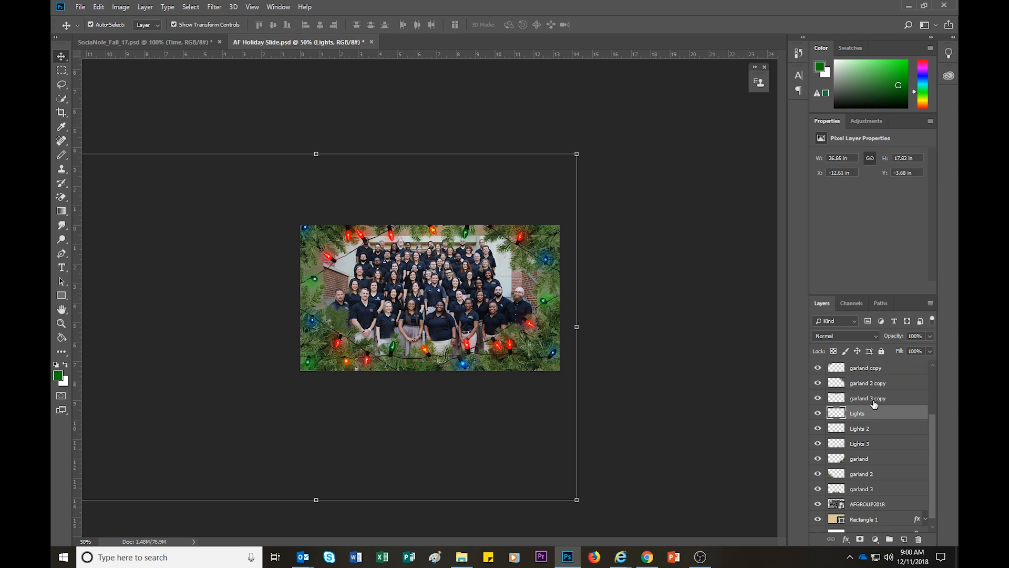
drag(386, 204, 366, 204)
click(859, 412)
click(868, 402)
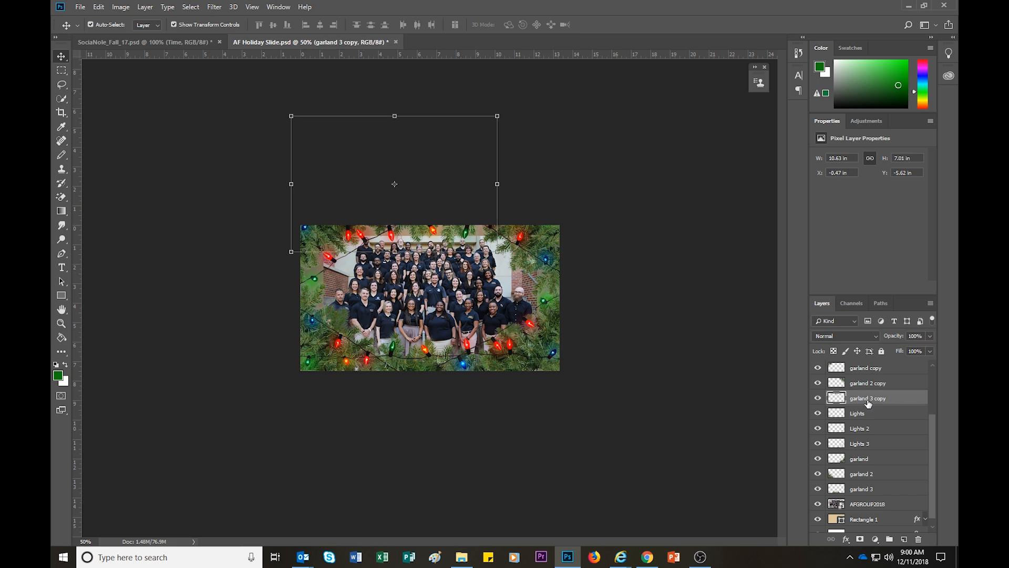
mouse_move(416, 235)
mouse_down()
mouse_move(389, 238)
mouse_move(428, 227)
mouse_move(400, 232)
mouse_move(436, 238)
mouse_move(420, 239)
mouse_move(466, 182)
mouse_move(414, 220)
mouse_move(409, 243)
mouse_up()
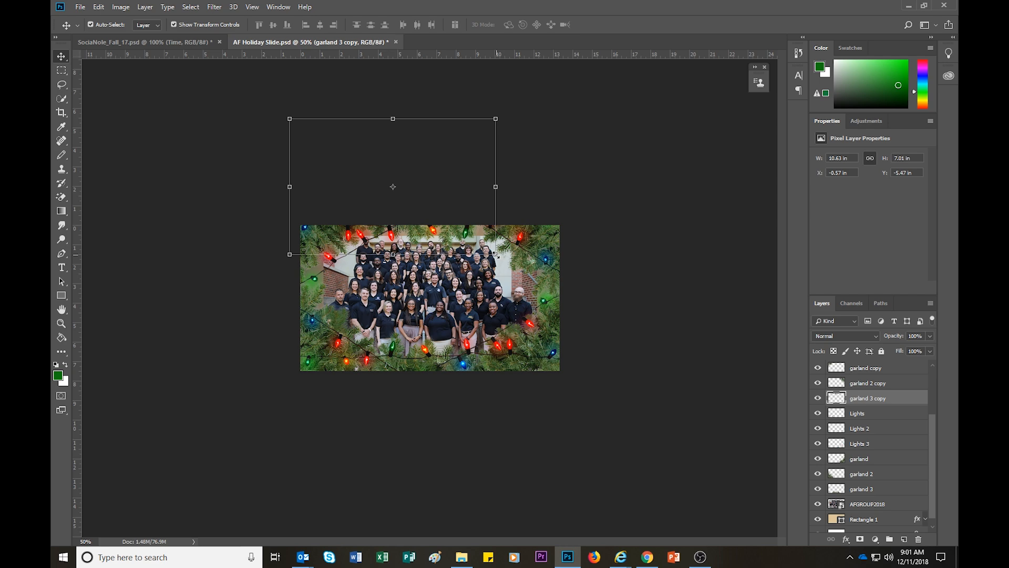
Step: Enlarge the garland 3 copy layer to about 103%, reposition it at about X -0.78 in, Y -5.51 in, and apply the transform
drag(496, 254, 502, 260)
drag(415, 205, 411, 211)
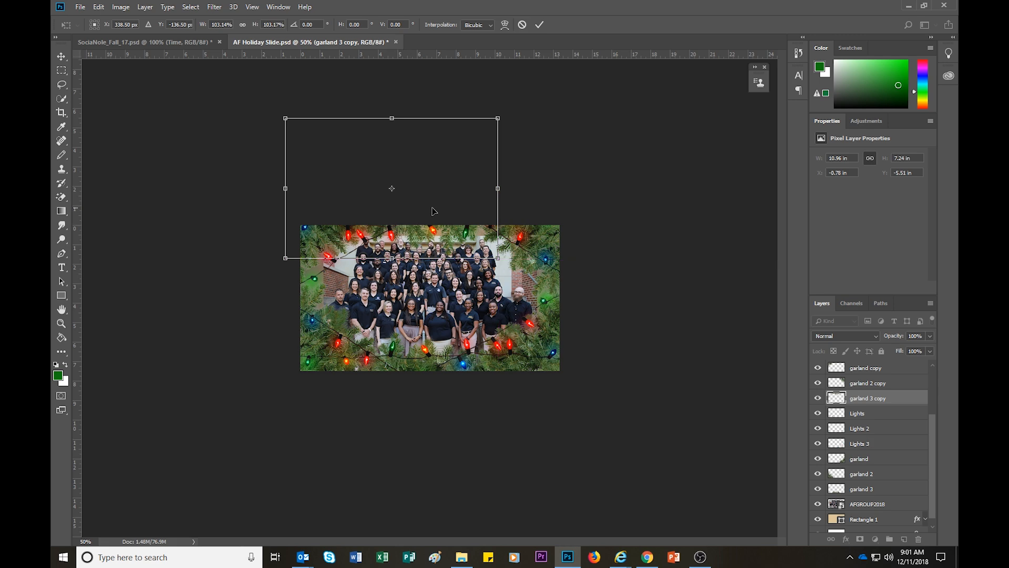
click(540, 25)
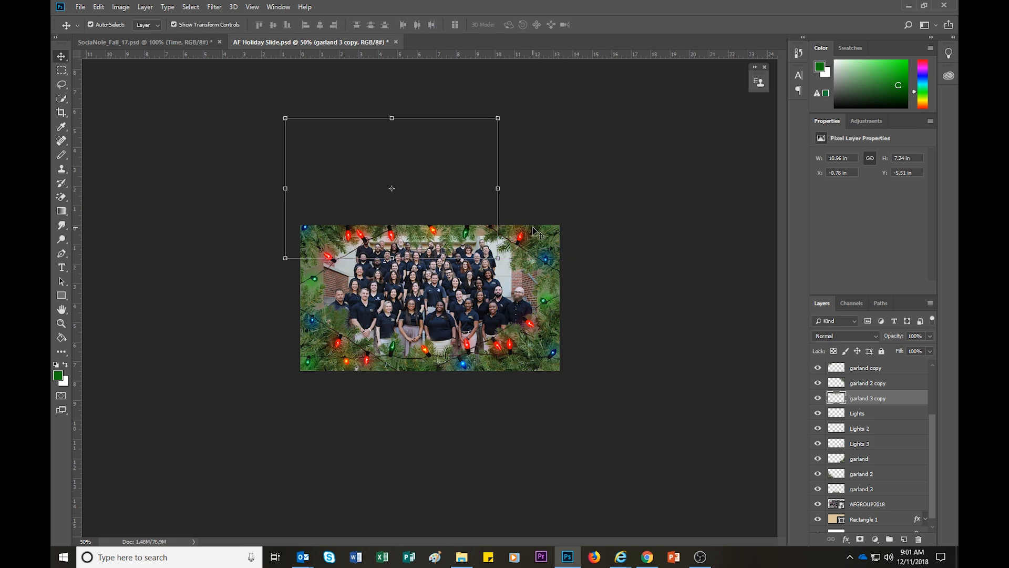
Step: Inspect the adjusted garland frame at higher magnification, return the view to 100%, and deselect the layer
key(ctrl+plus)
key(ctrl+plus)
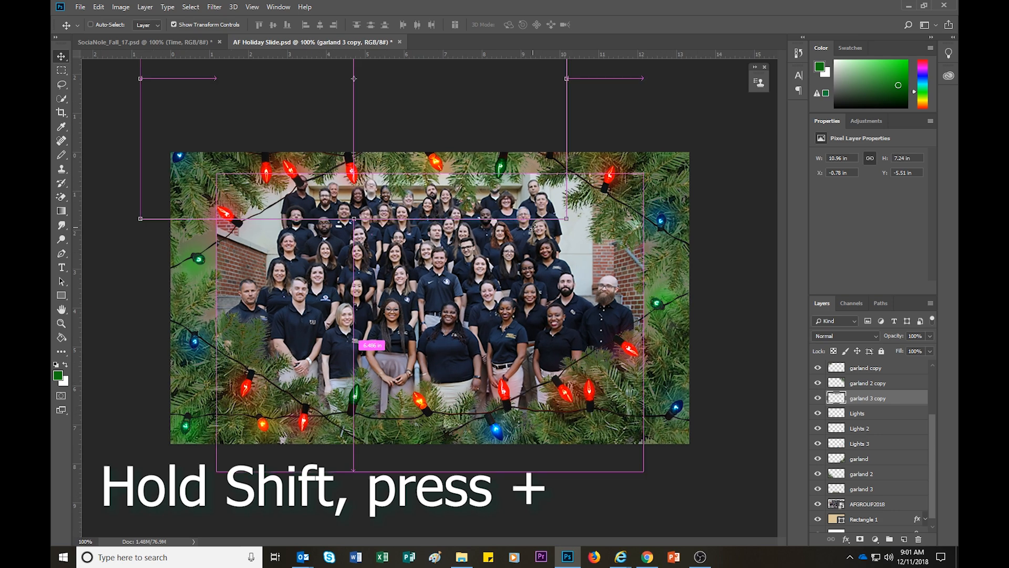
key(ctrl+plus)
key(ctrl+plus)
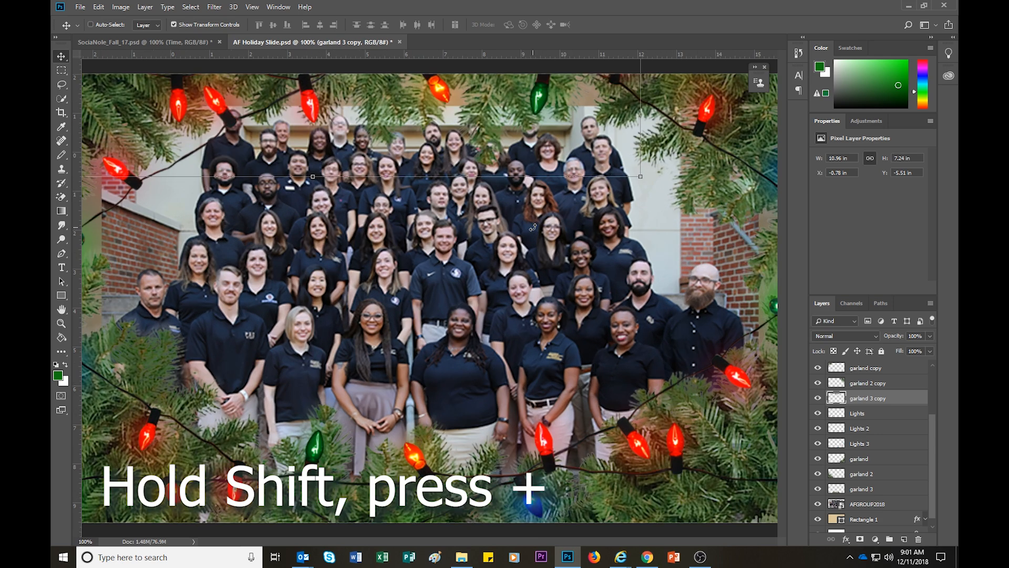
key(ctrl+minus)
key(ctrl+minus)
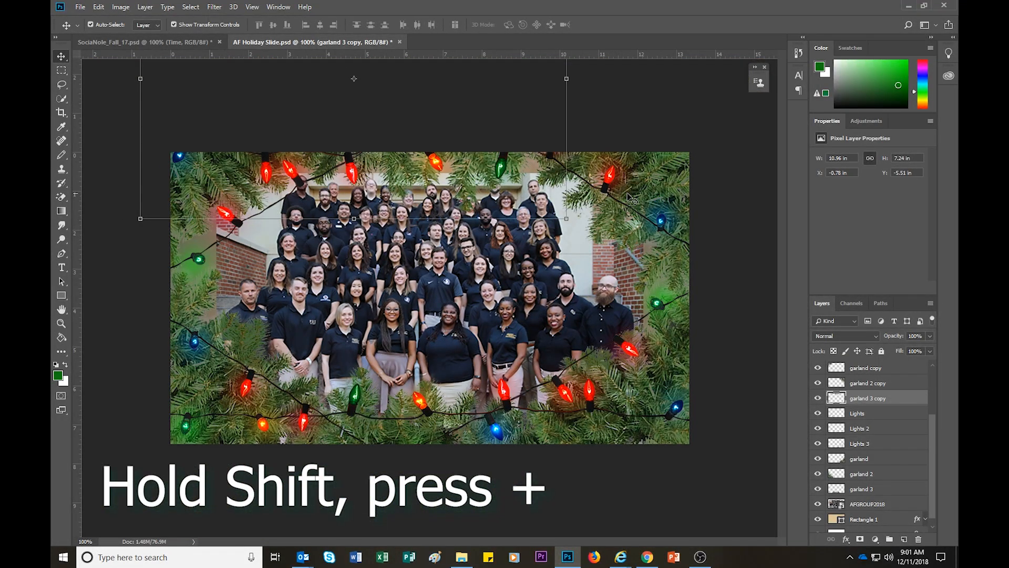
click(736, 189)
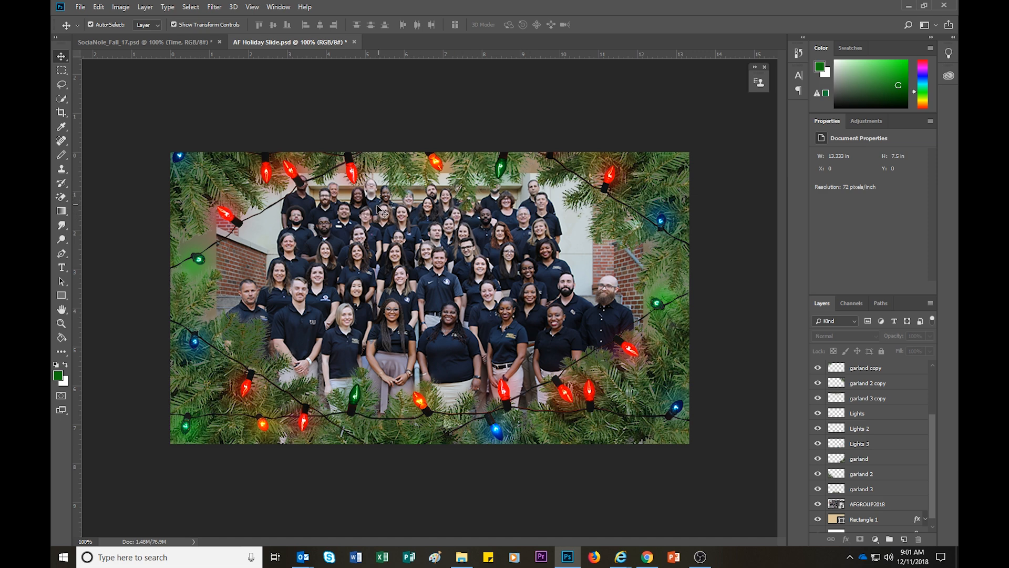
Step: Try the Magic Eraser with tolerance 32 on the red bulb below the group on the Lights 2 layer
click(61, 198)
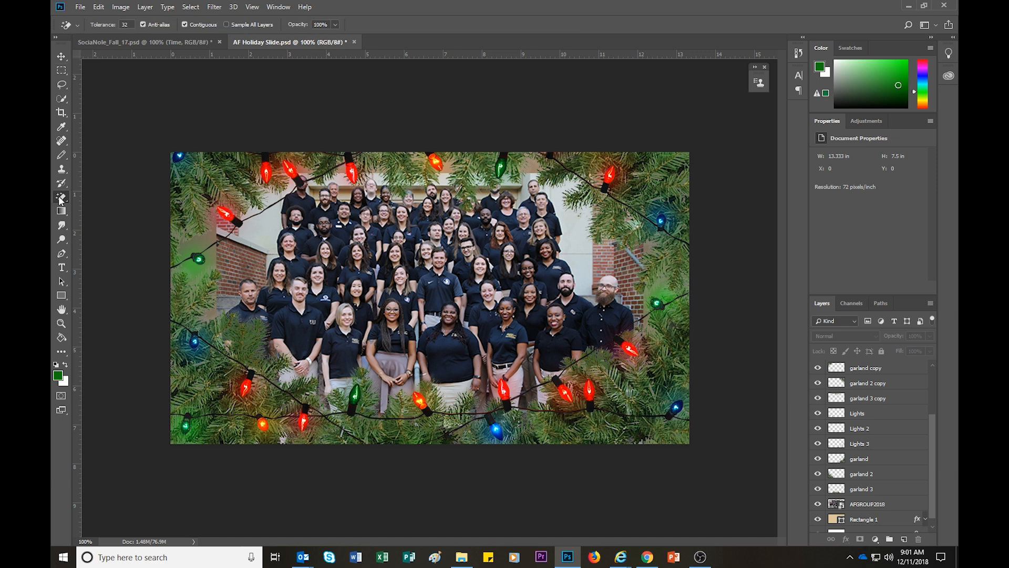
right_click(61, 200)
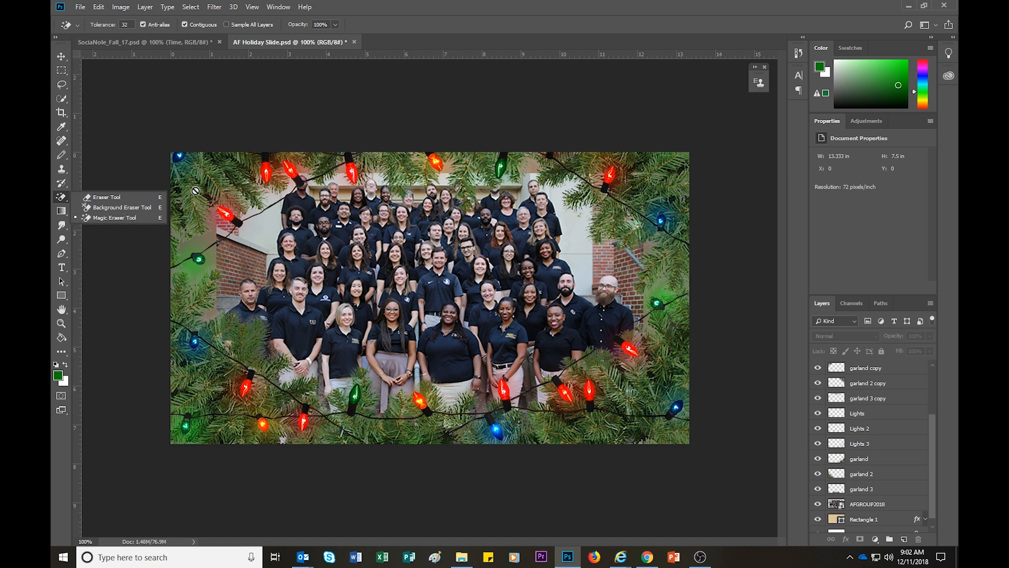
click(112, 217)
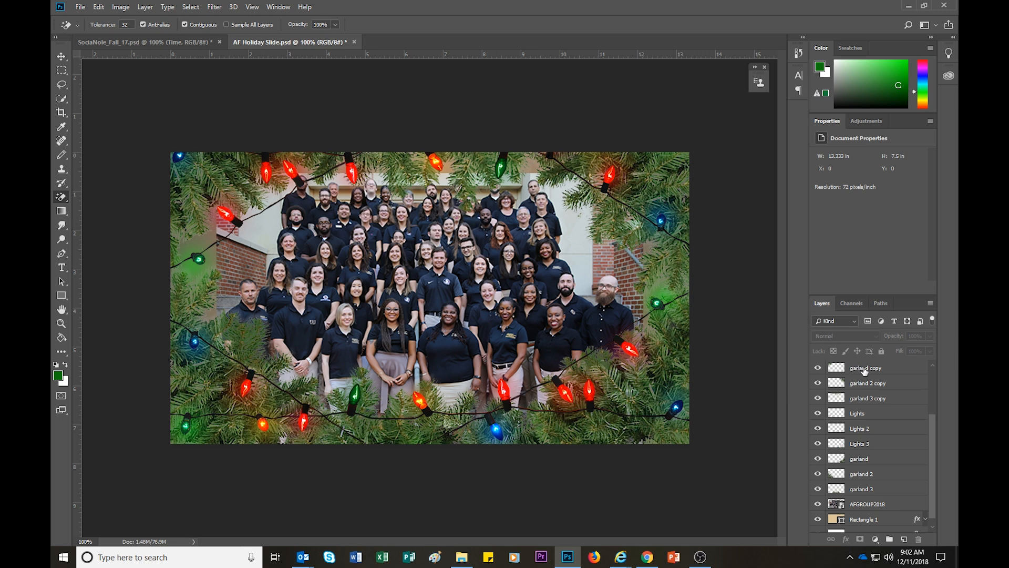
click(861, 430)
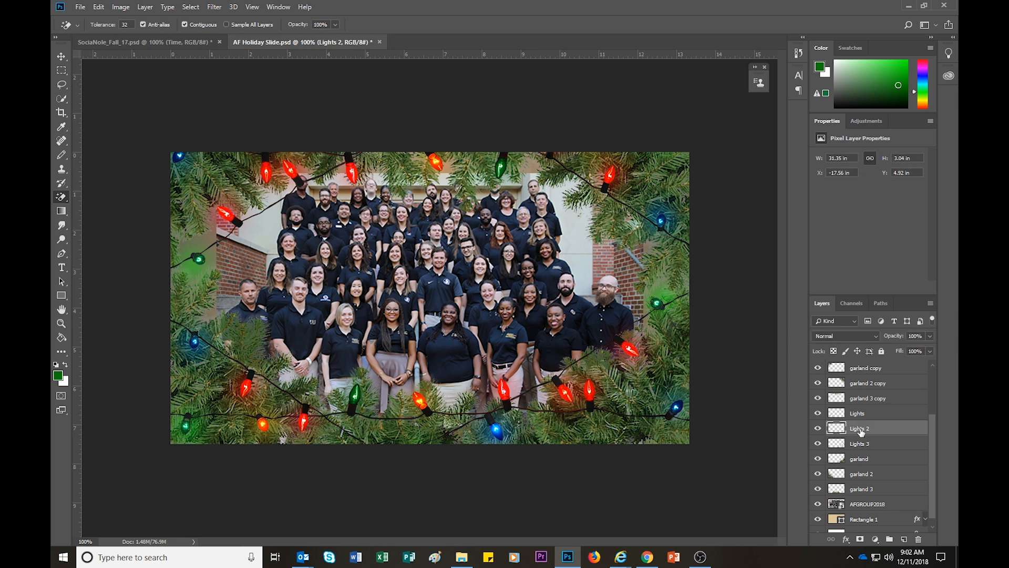
click(506, 384)
click(506, 384)
Step: Undo the Magic Eraser edit on the red bulb, redo it, and undo it again
key(ctrl+z)
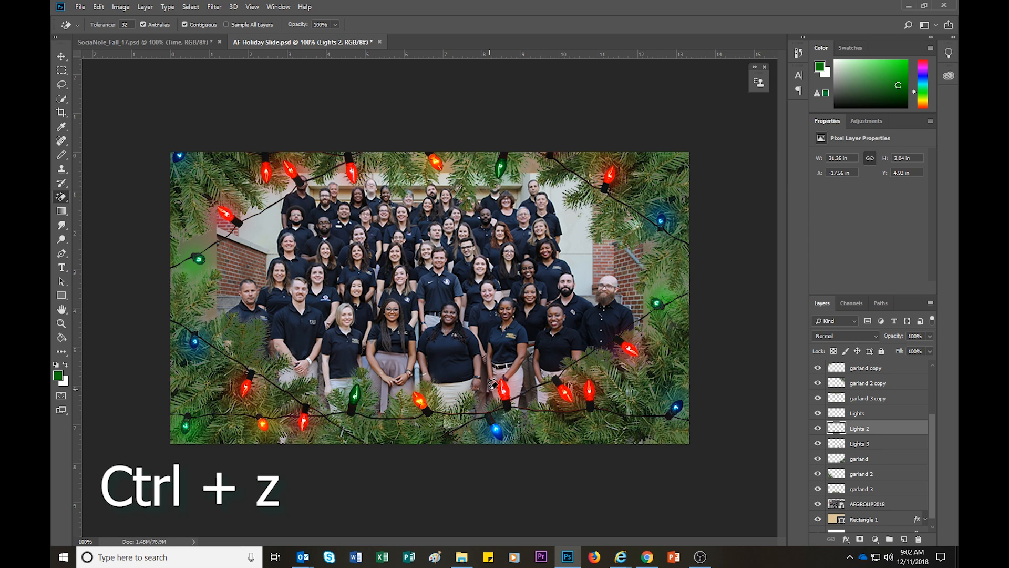
click(99, 8)
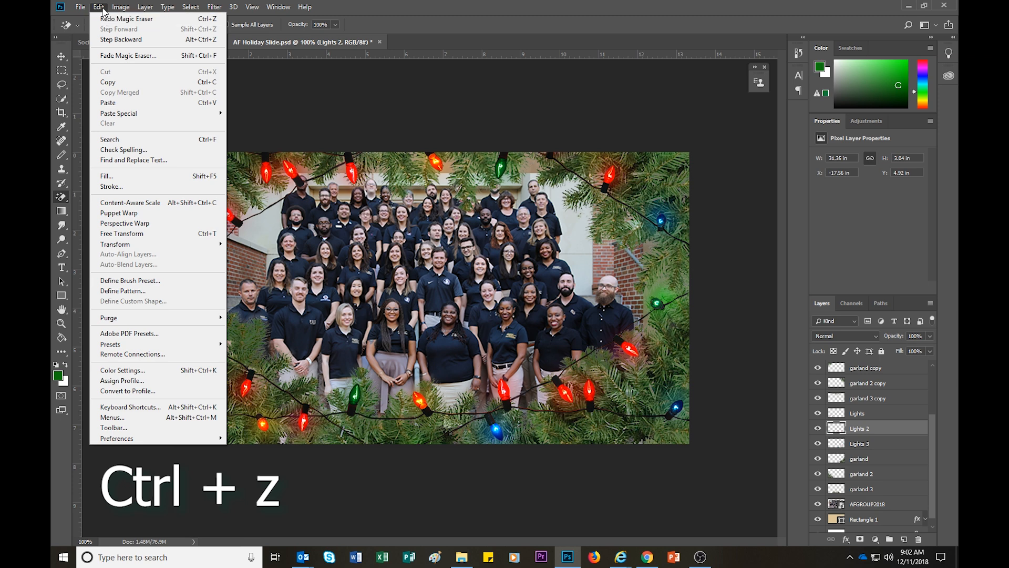
click(103, 8)
click(104, 7)
click(105, 19)
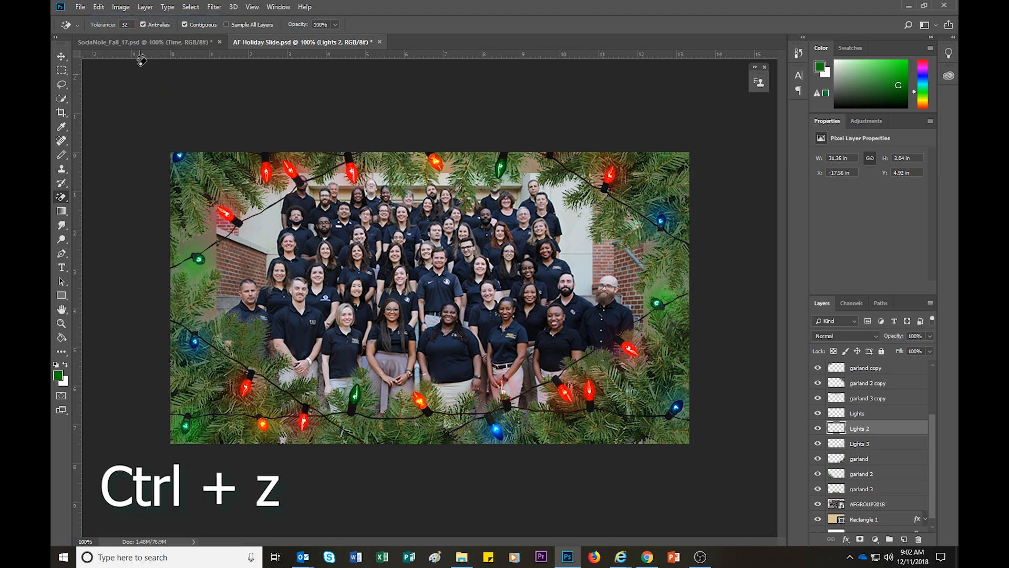
click(99, 7)
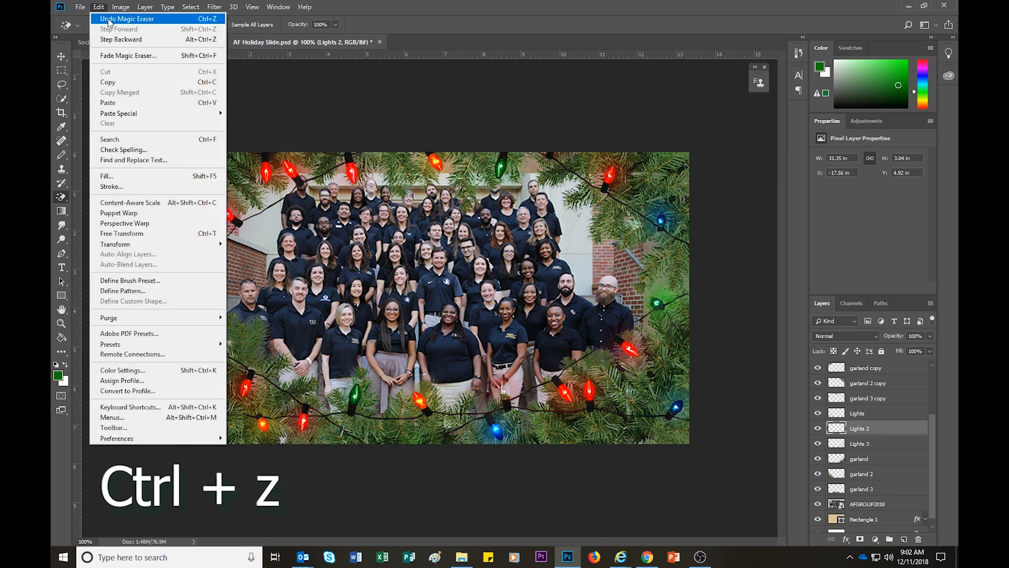
click(113, 20)
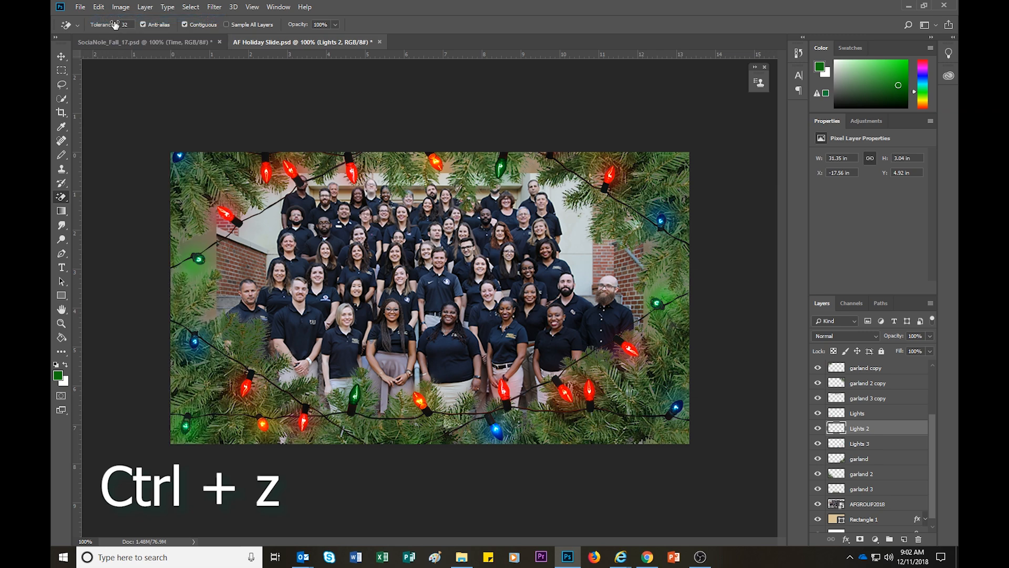
click(102, 9)
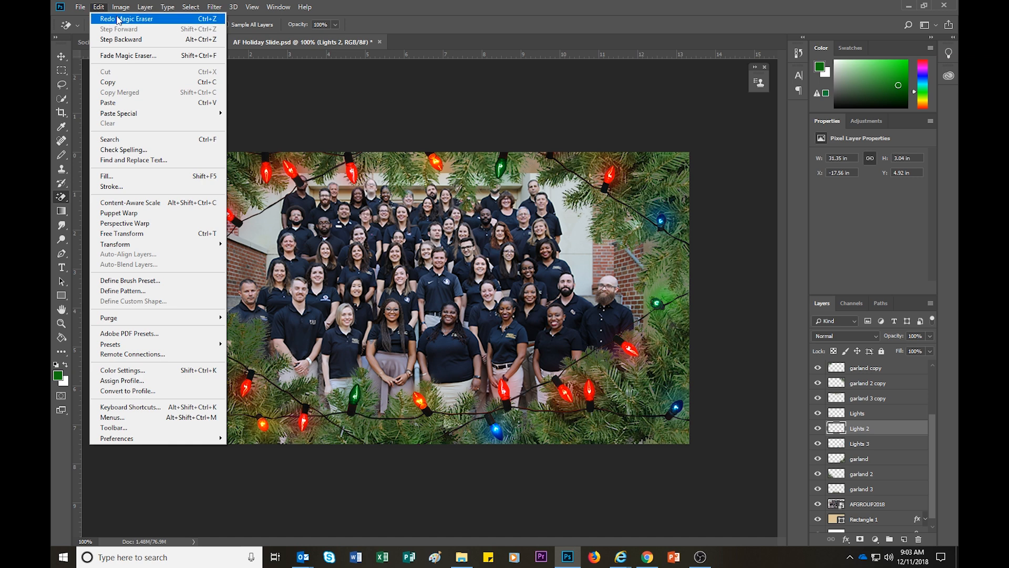
click(98, 7)
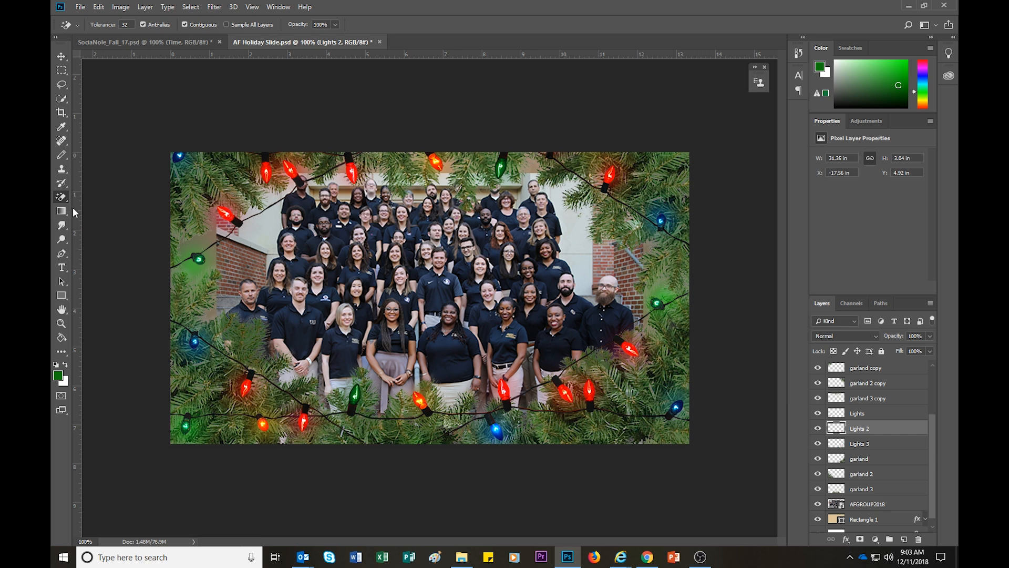
Step: Switch to the standard Eraser tool and set its brush size to 23 px
right_click(62, 196)
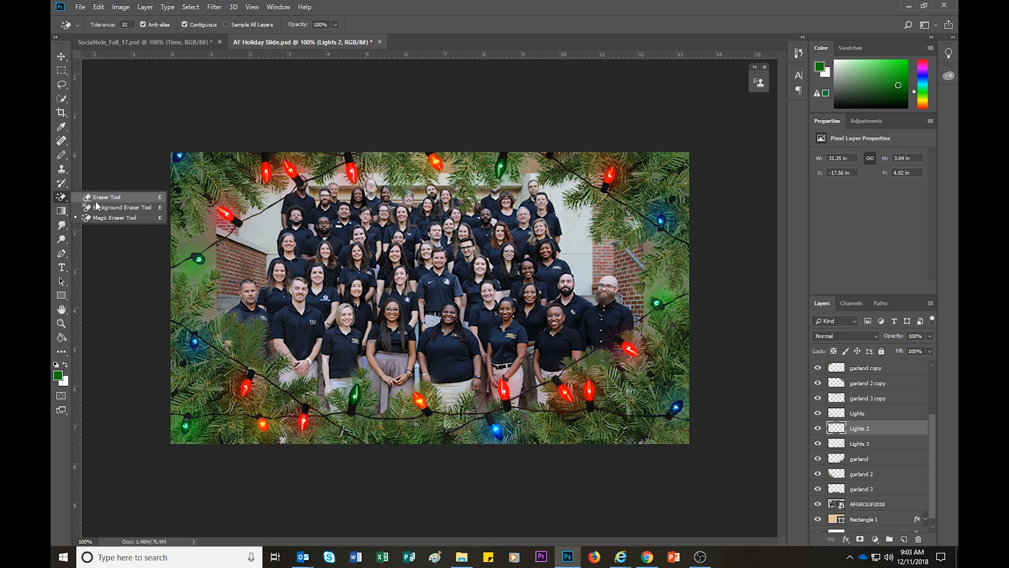
click(108, 197)
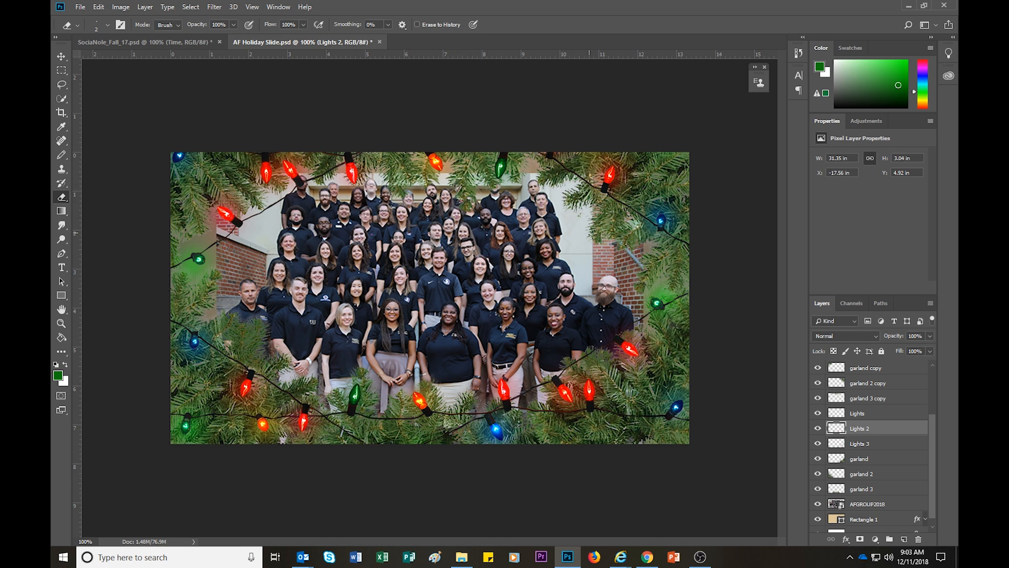
right_click(568, 219)
click(626, 247)
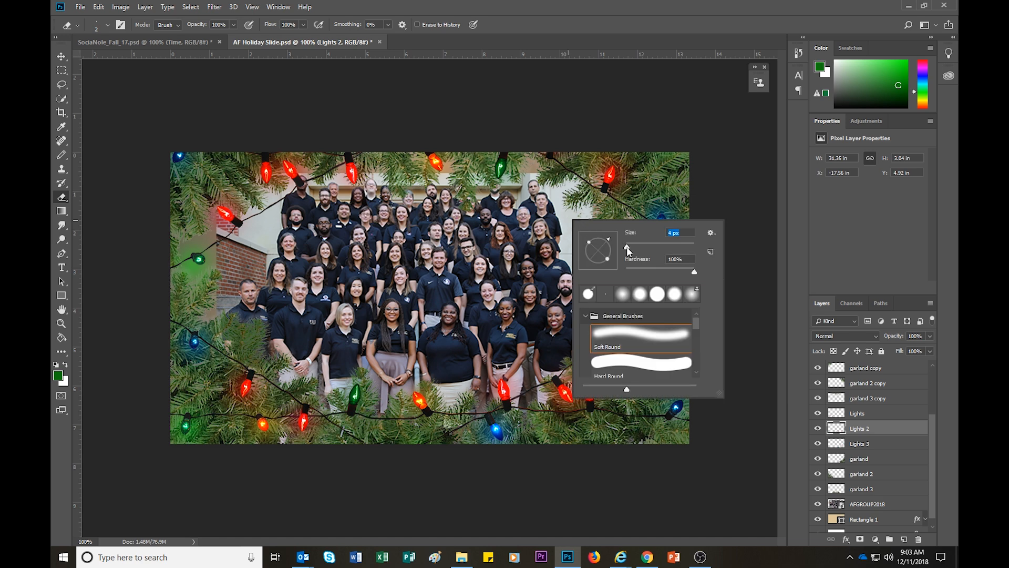
drag(629, 247, 635, 252)
key(Tab)
click(473, 204)
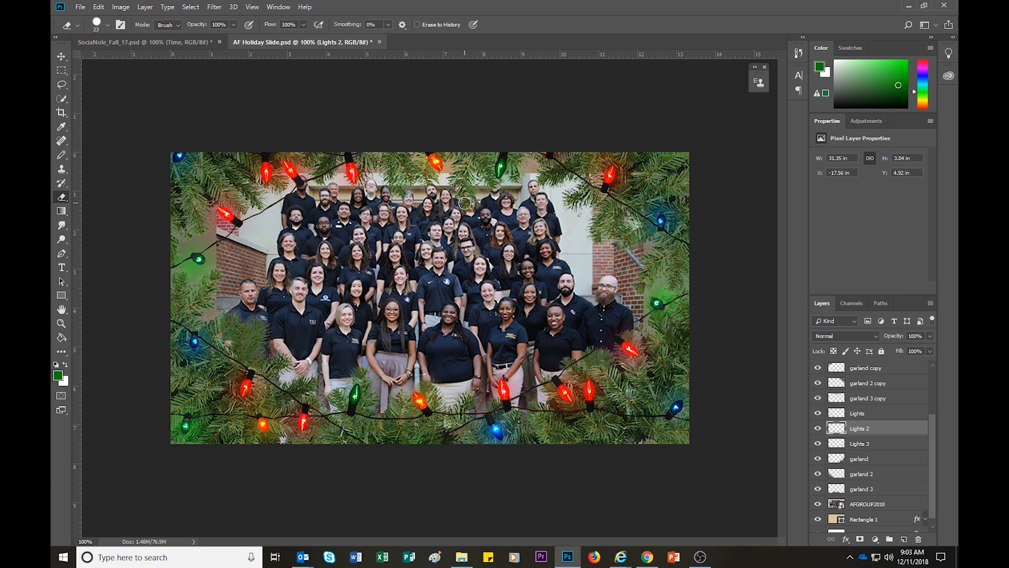
Step: Erase the garland covering a back-row head on the garland 3 copy layer and undo the last stroke
click(868, 400)
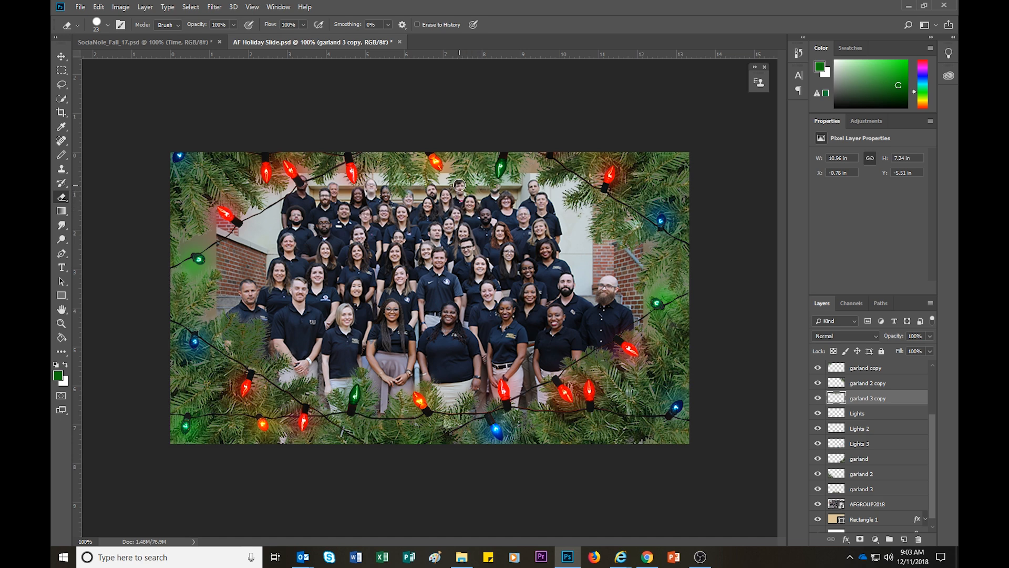
click(461, 182)
key(ctrl+z)
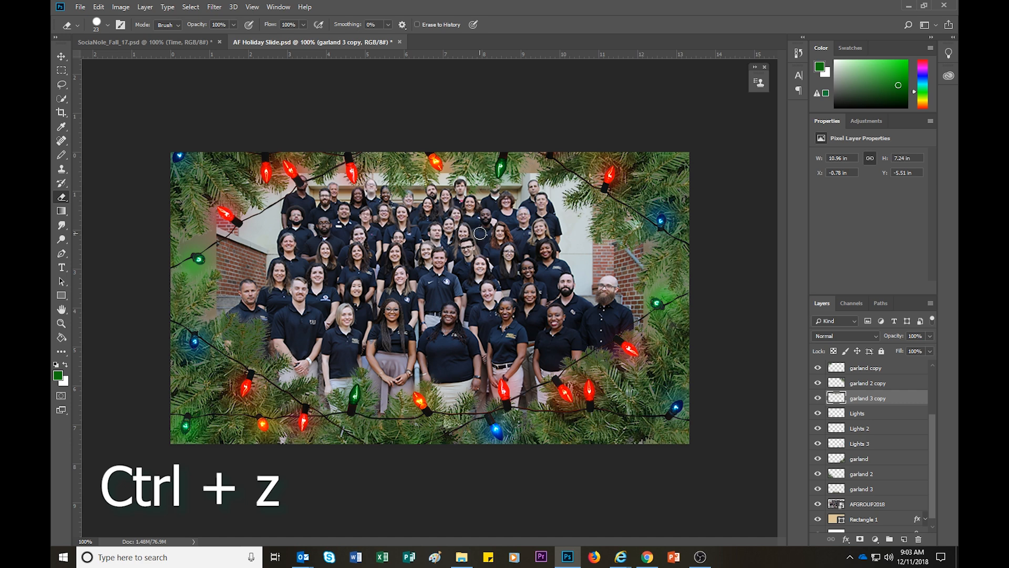
Step: Compare the recent Eraser states in the document history and revert to the state before the last two strokes
click(798, 53)
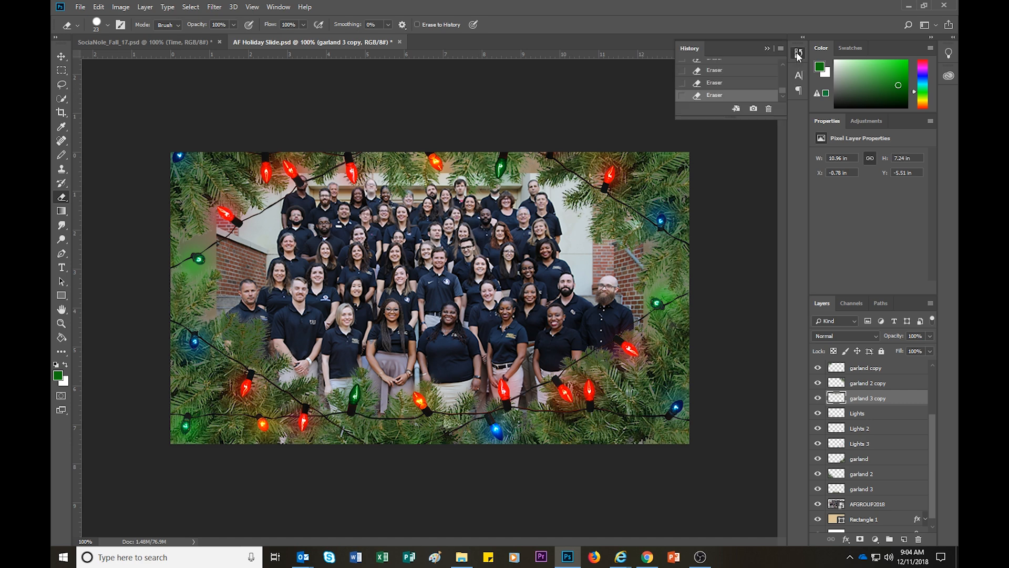
scroll(720, 92, up, 1)
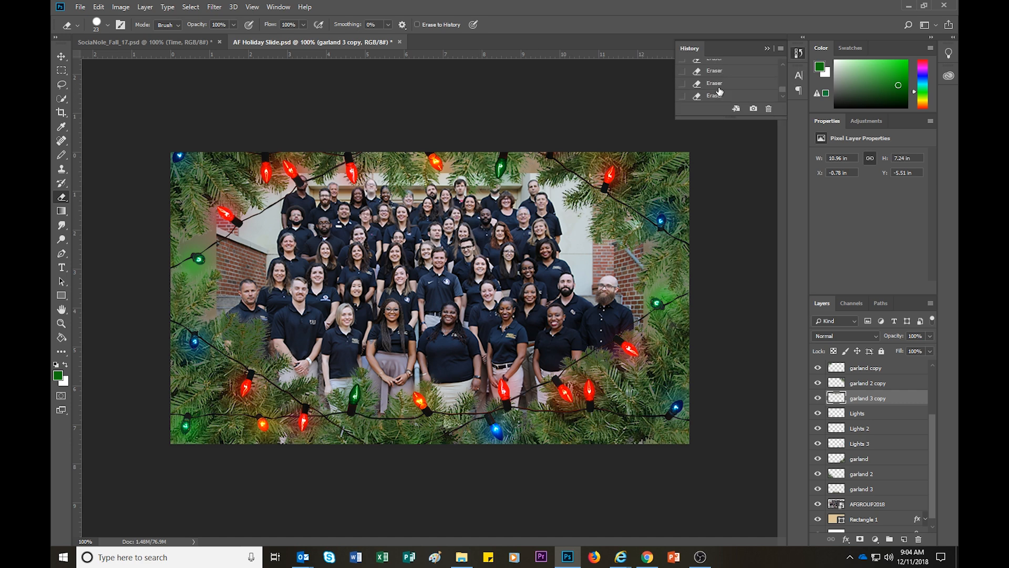
click(720, 85)
click(719, 75)
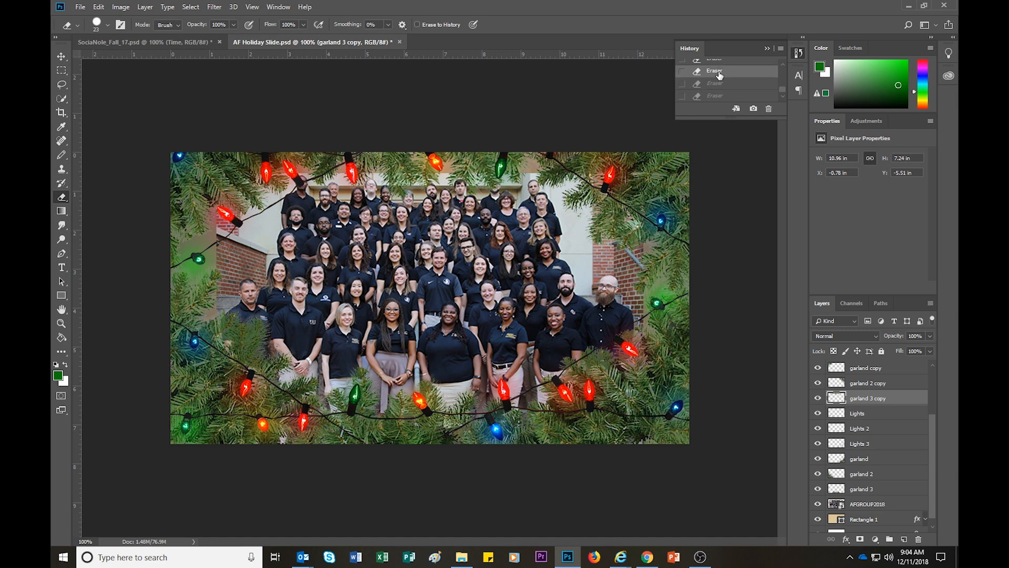
scroll(720, 78, up, 1)
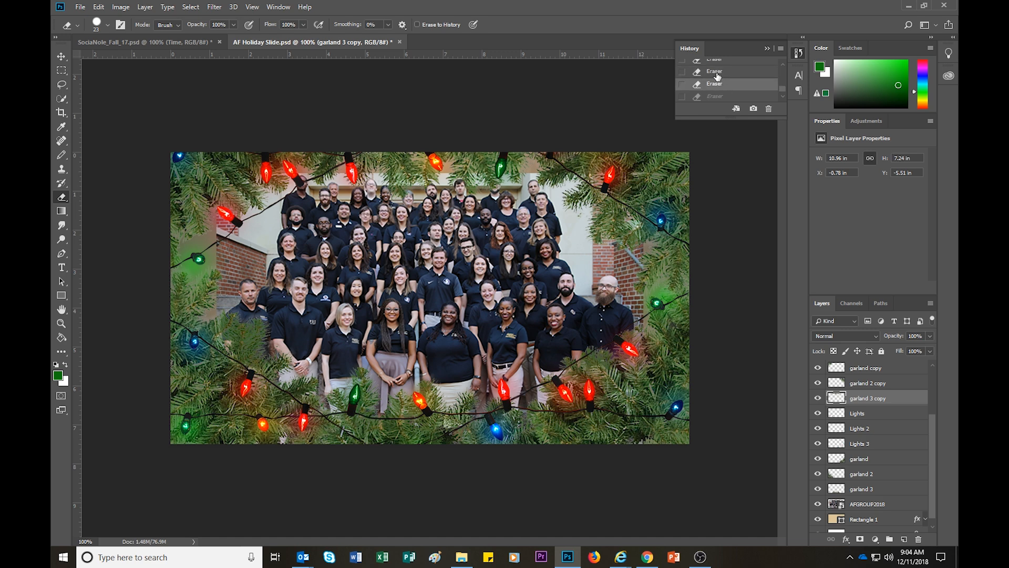
click(718, 73)
key(ctrl+shift+z)
click(718, 74)
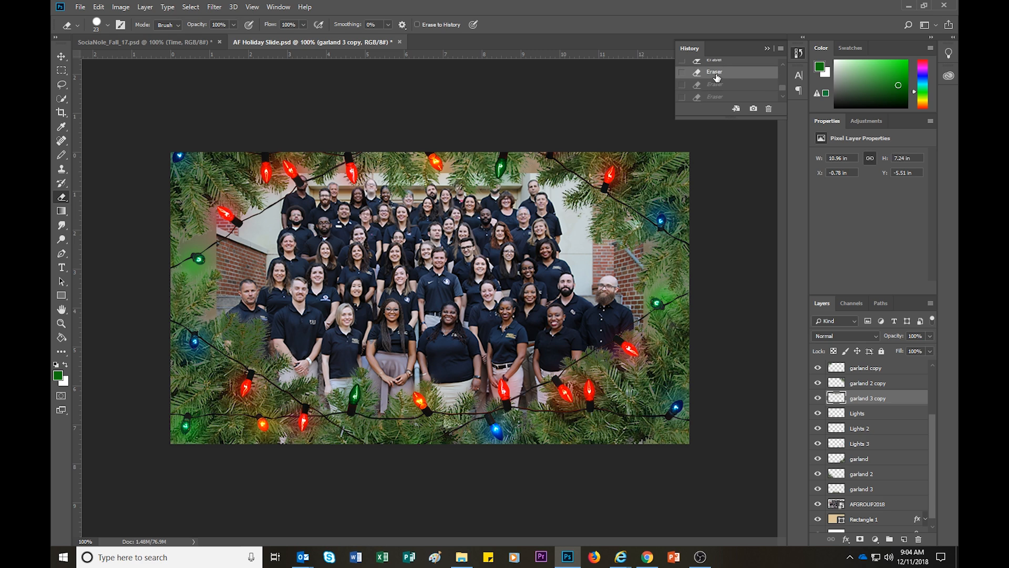
click(715, 85)
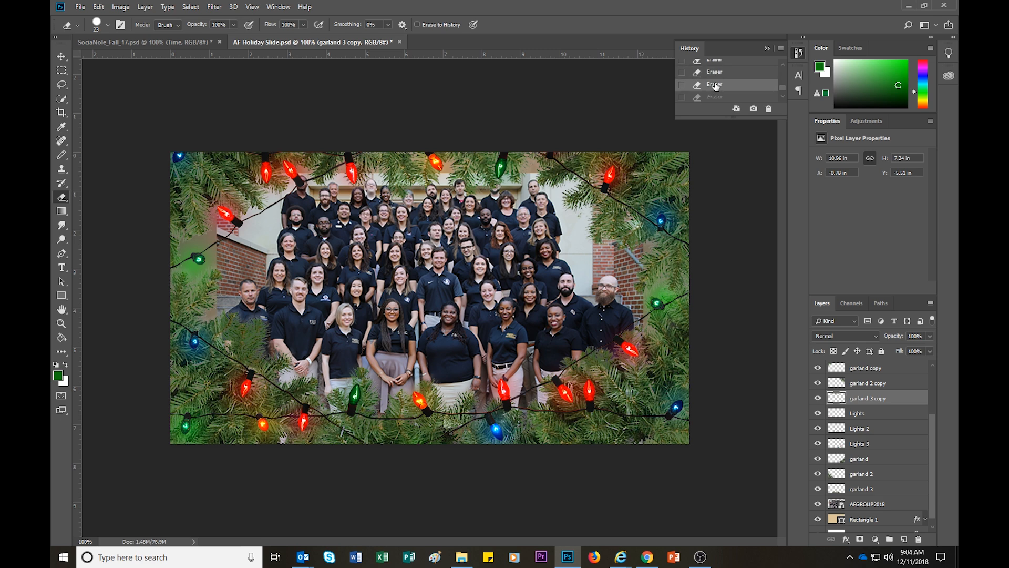
click(715, 74)
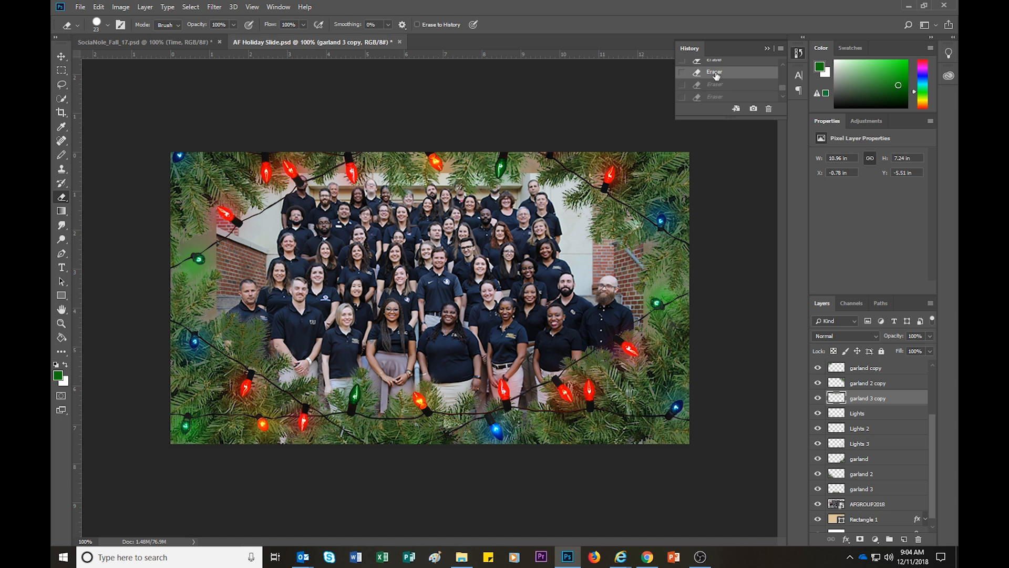
click(767, 47)
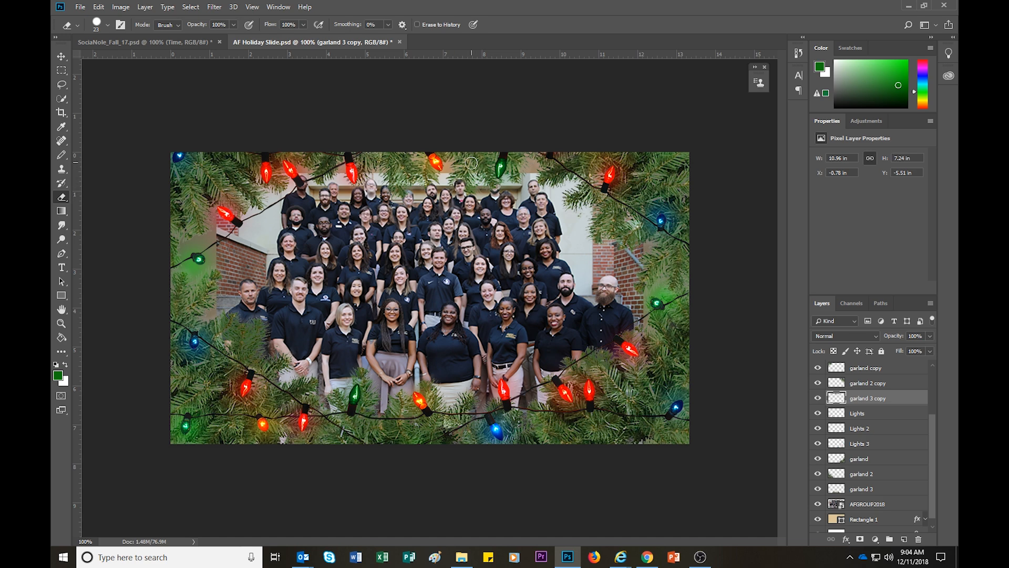
Step: Erase more garland from the back-row heads on the garland 3 copy layer, reducing the eraser size to 20 px
drag(460, 189, 461, 191)
right_click(494, 187)
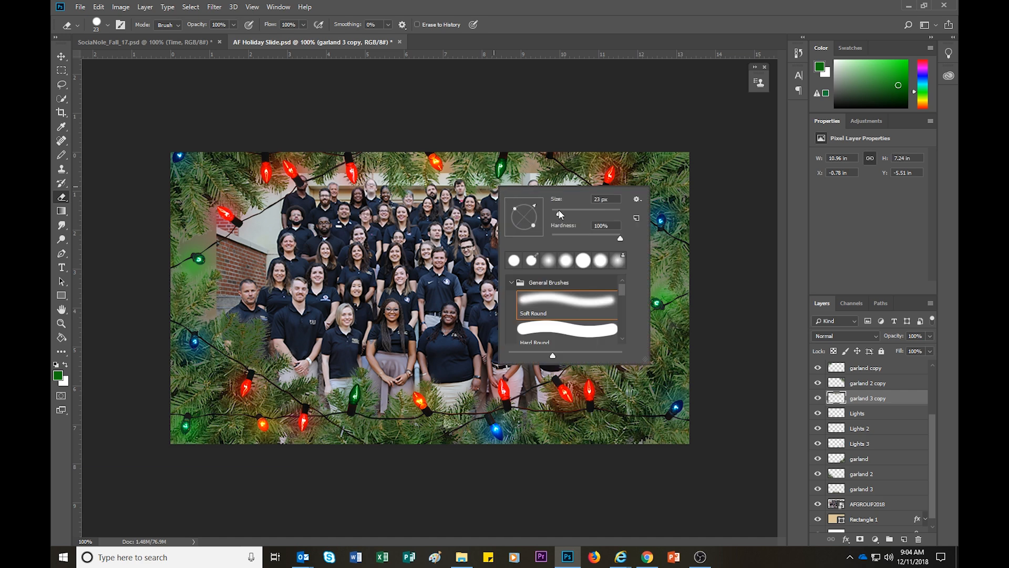
text(20)
key(Return)
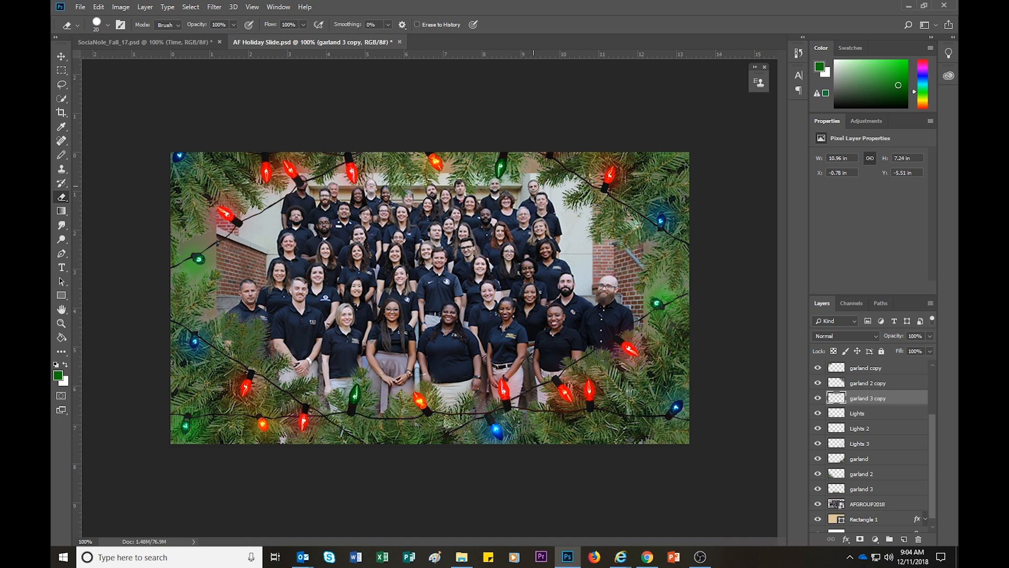
click(534, 186)
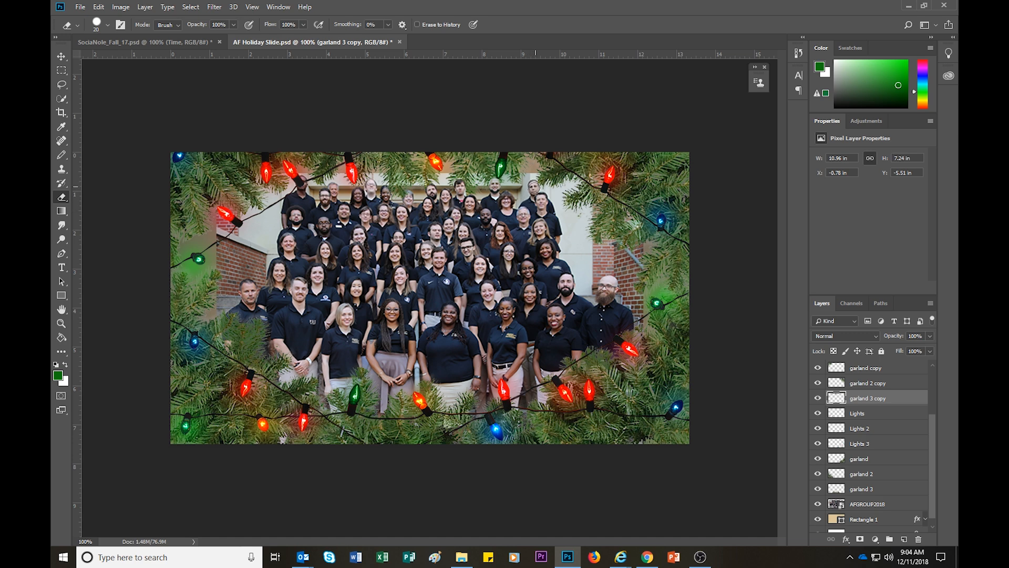
Step: Erase the garland at the right end of the back row on garland 2 copy, and resume cleanup on garland 3 copy, undoing a stroke
click(869, 384)
click(534, 185)
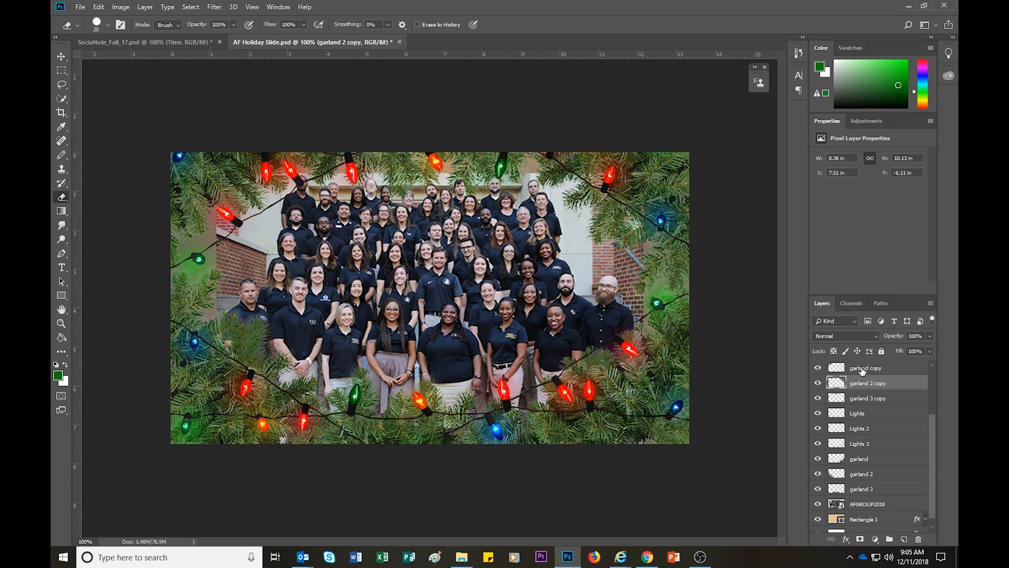
click(865, 401)
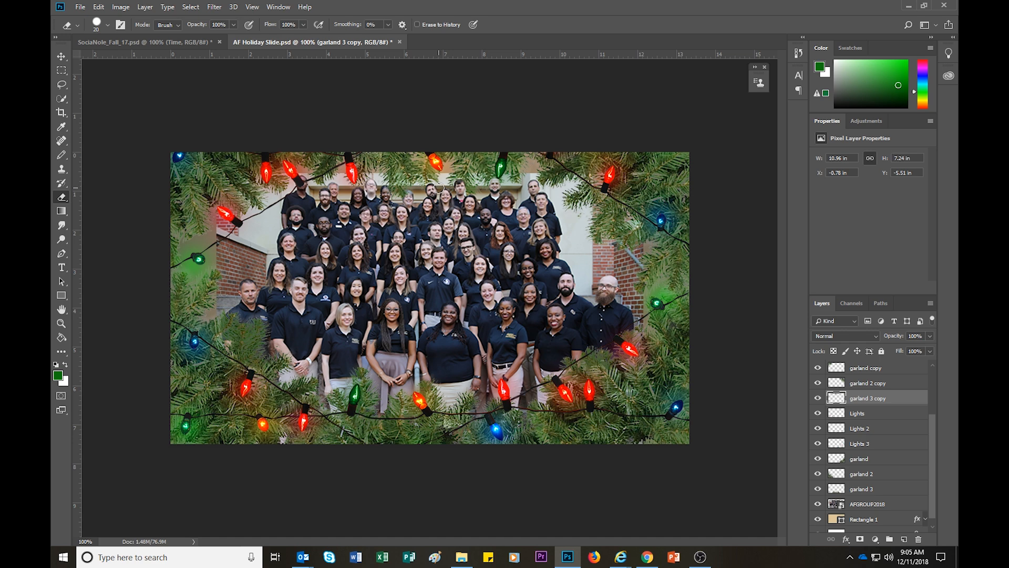
key(ctrl+z)
Step: Nudge the Lights 3 copy layer up and left to about X -1.24 in, Y -13.19 in, clearing the back-row heads
click(61, 57)
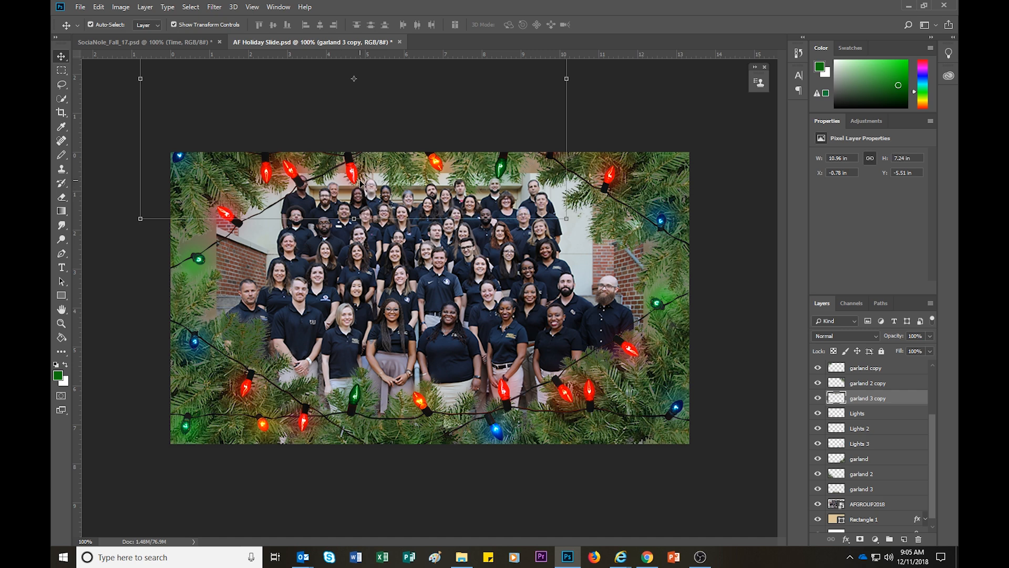
click(292, 173)
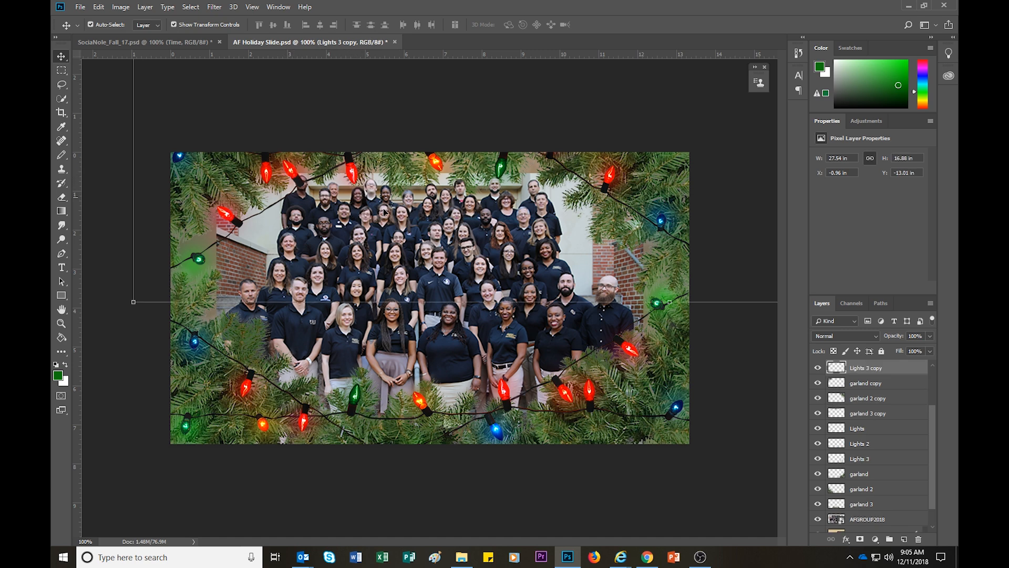
scroll(871, 382, up, 1)
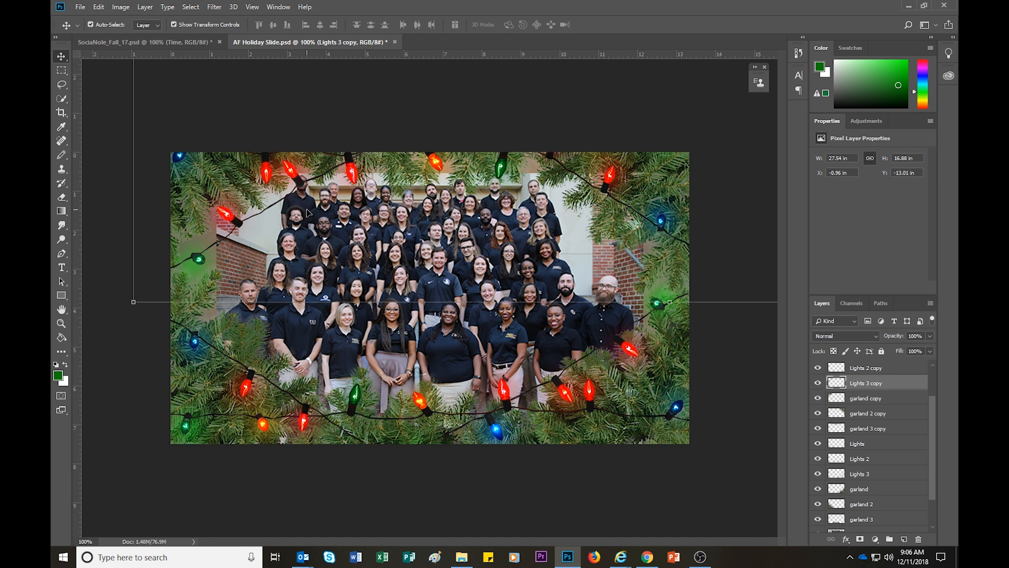
key(Up)
key(Up)
key(Left)
key(Left)
key(Left)
key(Left)
key(Left)
key(Left)
key(Left)
key(Left)
key(Left)
key(Left)
key(Left)
key(Left)
key(Left)
key(Left)
key(Left)
key(Left)
key(Left)
key(Left)
key(Left)
key(Left)
key(Up)
key(Up)
key(Up)
key(Up)
key(Up)
key(Up)
key(Up)
key(Up)
key(Up)
key(Up)
key(Up)
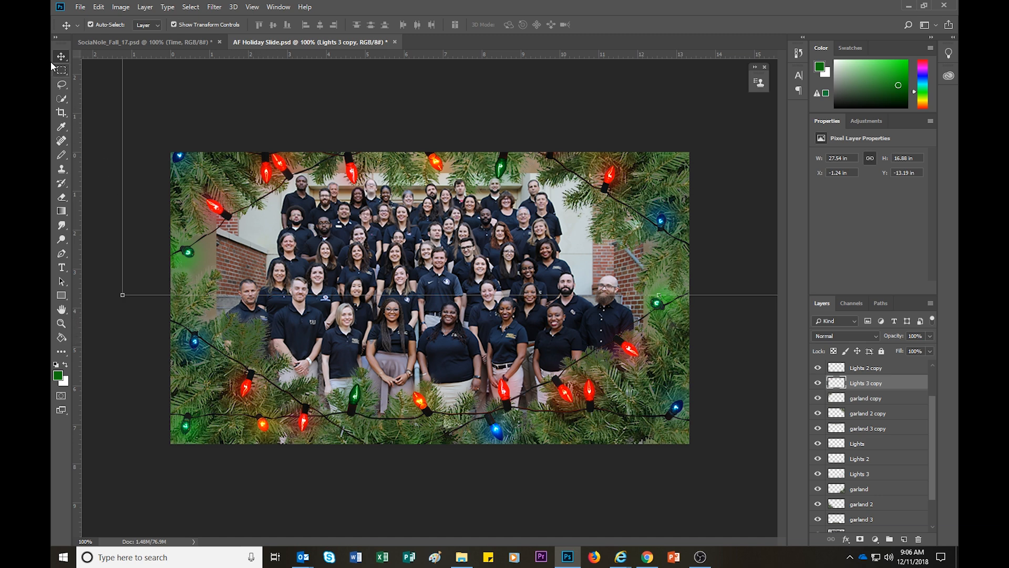
Step: Erase the garland over the leftmost man's arm on the garland 2 layer, lowering the eraser hardness to 52%
click(248, 341)
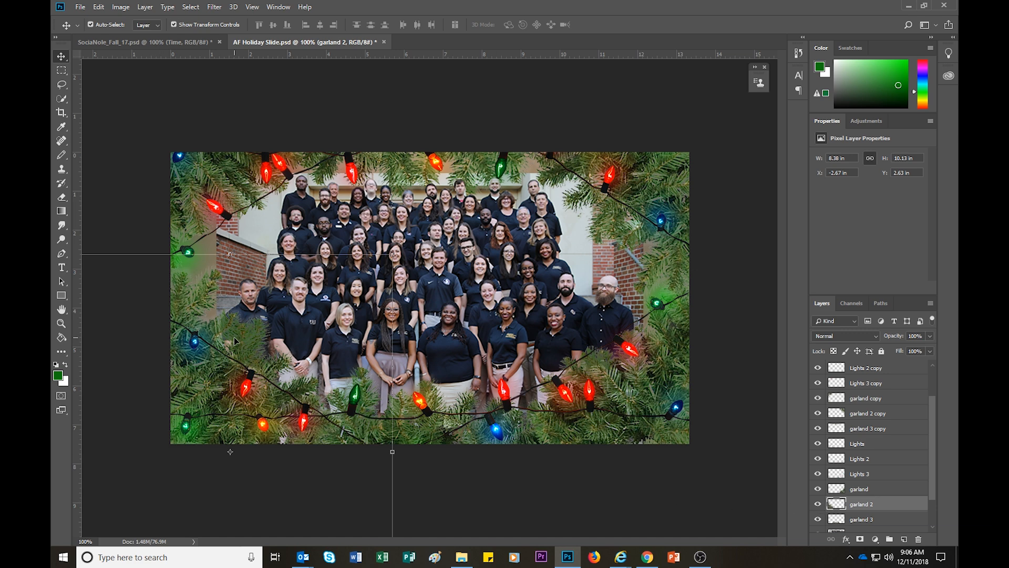
click(61, 199)
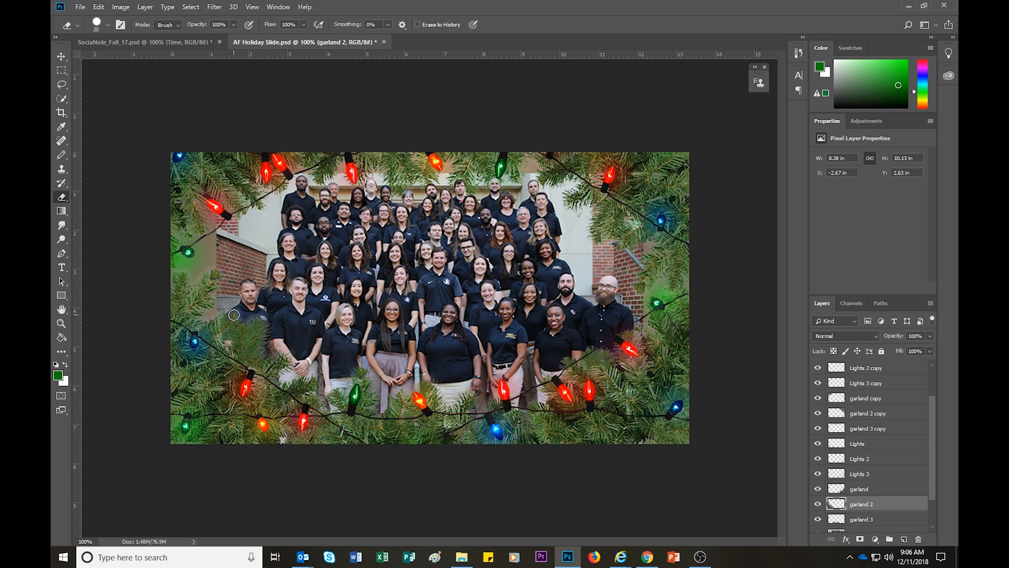
mouse_move(233, 311)
mouse_down()
mouse_move(264, 320)
mouse_move(269, 329)
mouse_move(229, 312)
mouse_move(270, 344)
mouse_move(232, 314)
mouse_up()
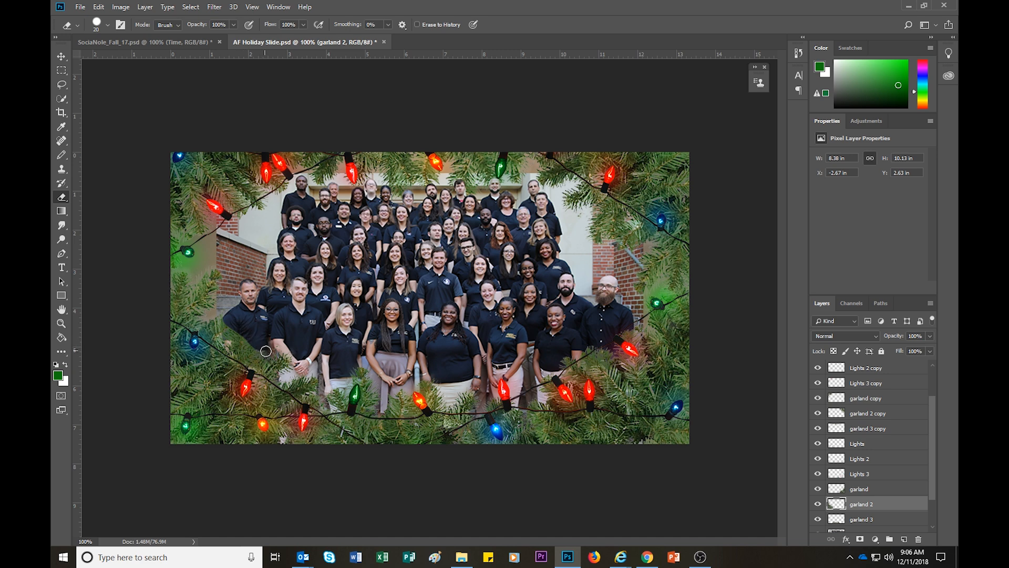
right_click(258, 325)
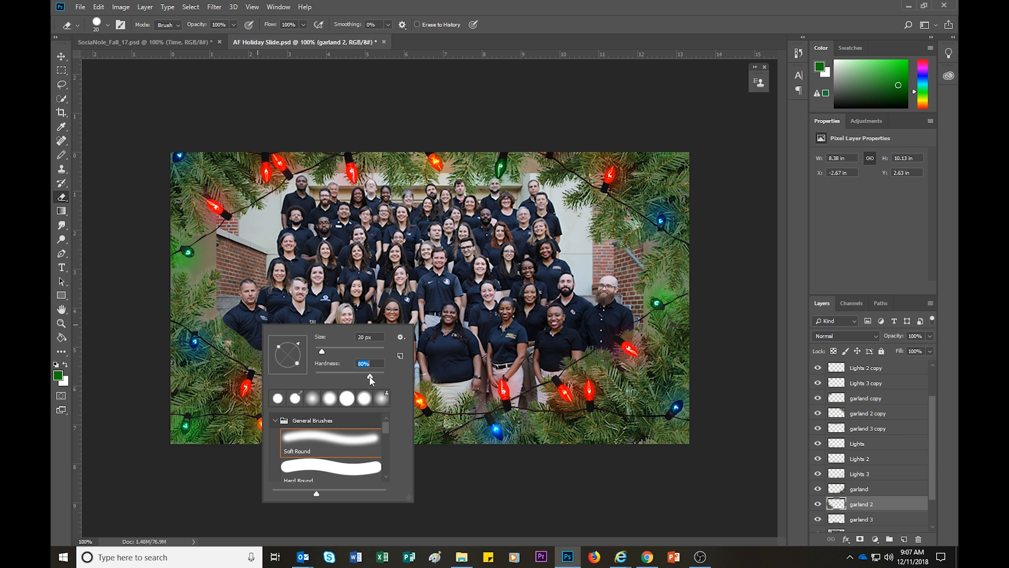
drag(355, 376, 351, 375)
click(233, 325)
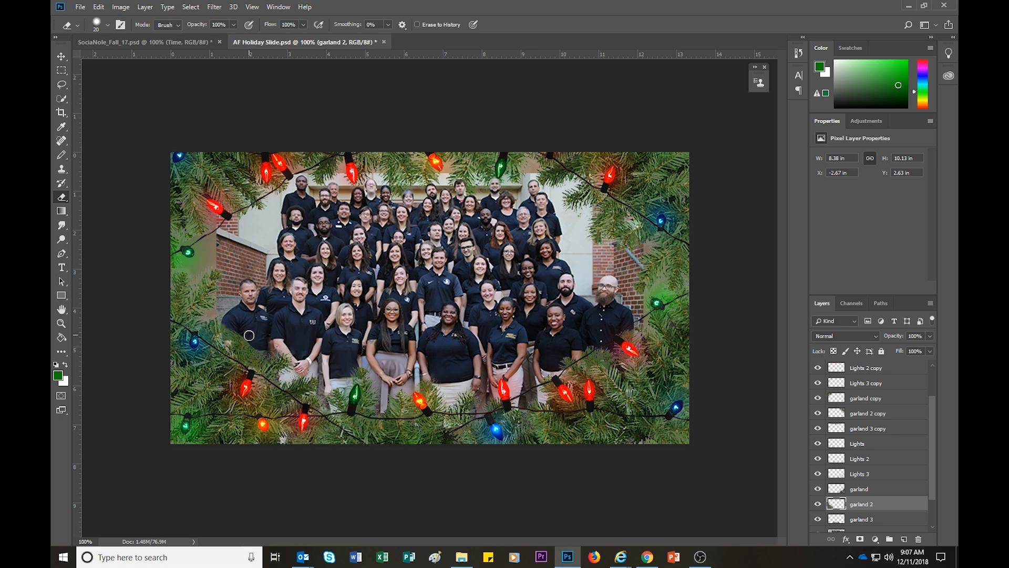
Step: Soften the eraser hardness to 19% and further to 8%, and erase the garland edge along the leftmost man's torso
right_click(256, 330)
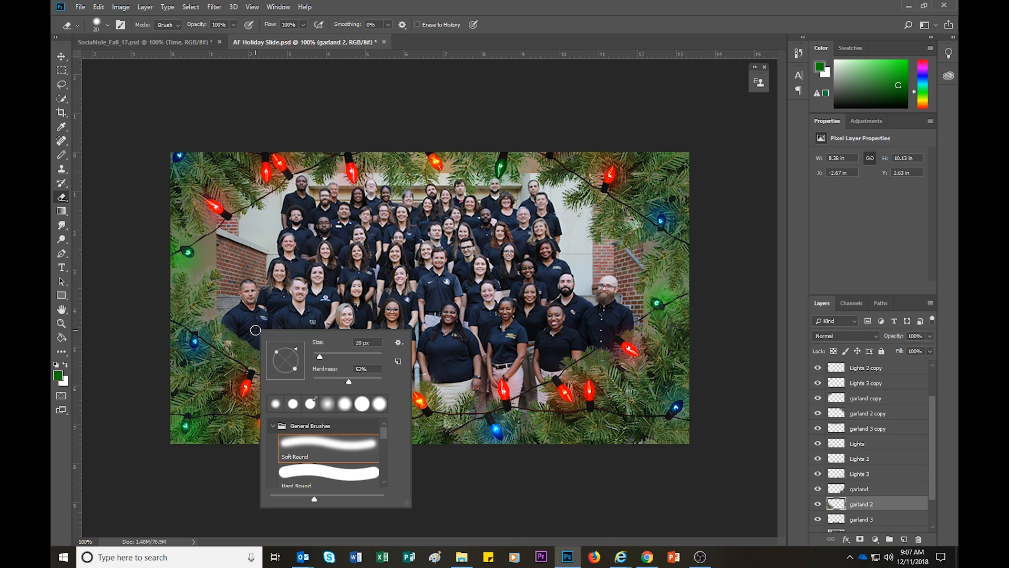
drag(345, 375, 346, 380)
click(228, 325)
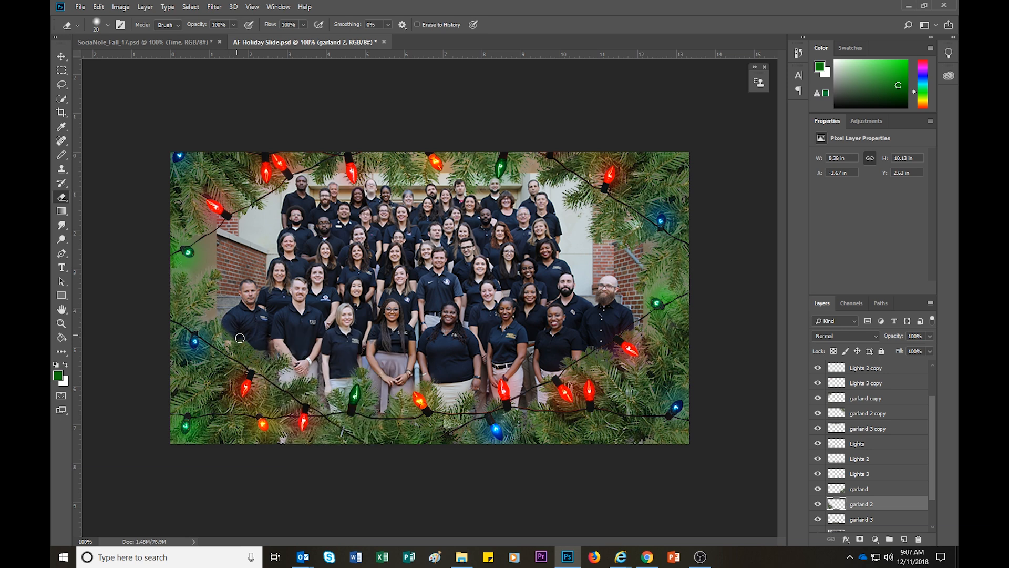
right_click(255, 328)
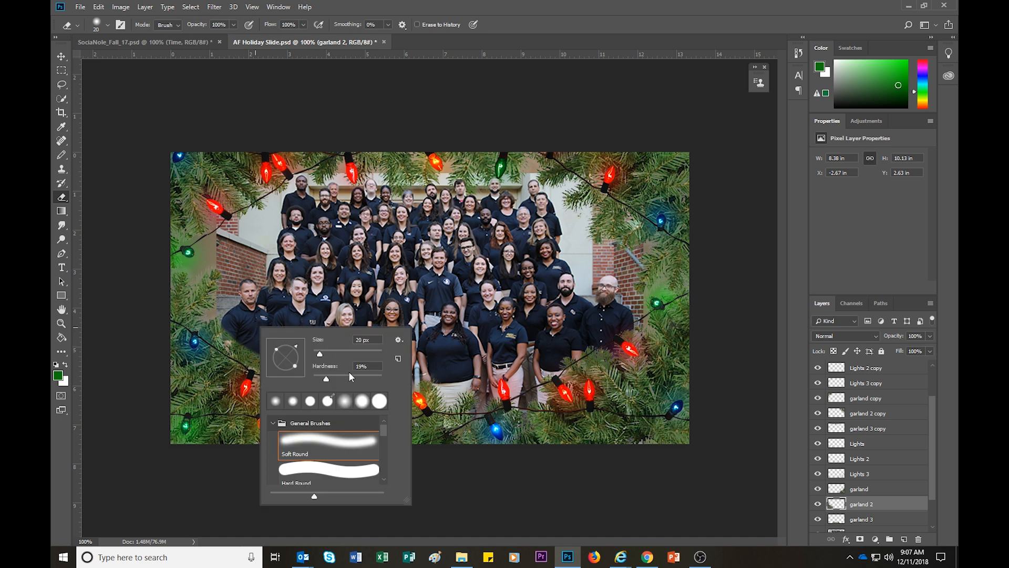
click(225, 324)
drag(226, 327, 265, 356)
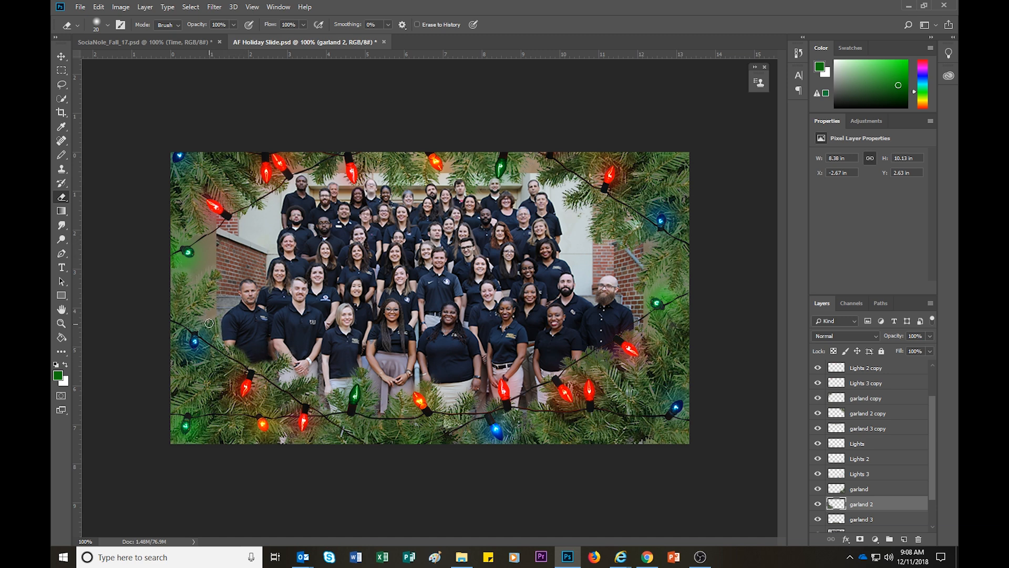
Step: Set the eraser size to 177 px and rasterize the AFGROUP2018 photo layer so it can be erased
right_click(242, 267)
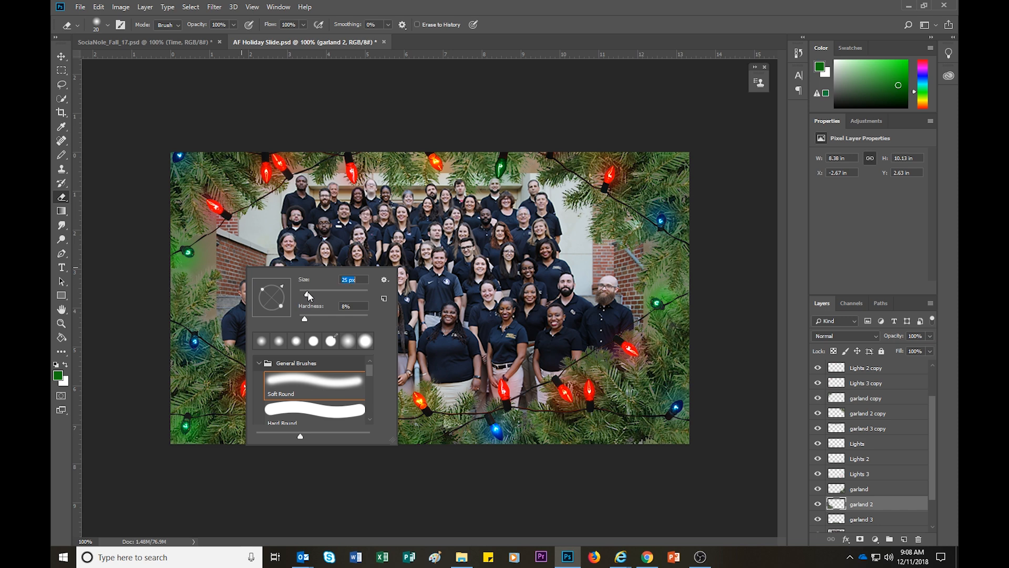
drag(332, 292, 336, 292)
mouse_move(335, 293)
mouse_down()
mouse_move(322, 292)
mouse_move(349, 298)
mouse_up()
scroll(860, 379, up, 3)
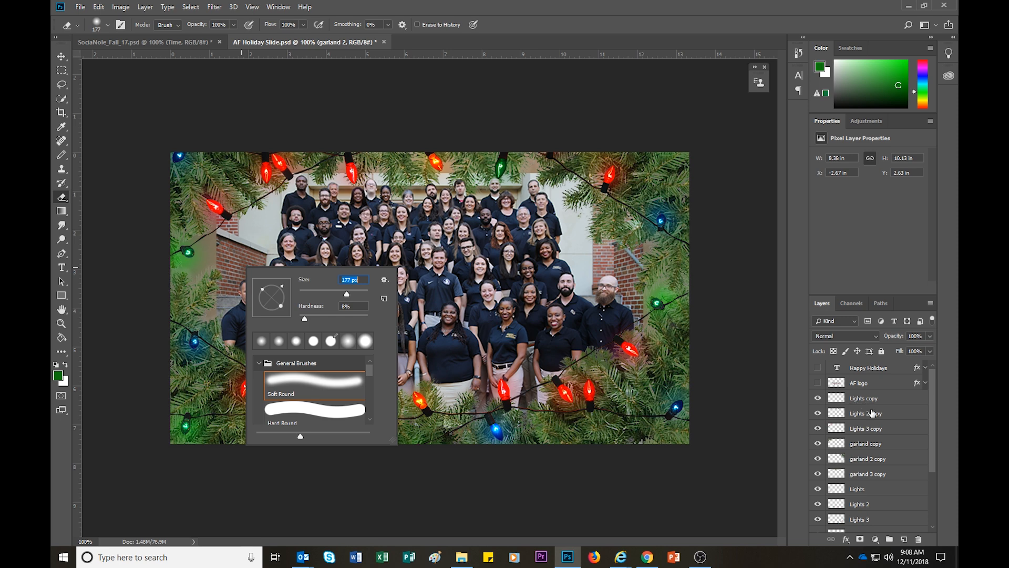
scroll(873, 413, down, 5)
click(872, 495)
click(873, 496)
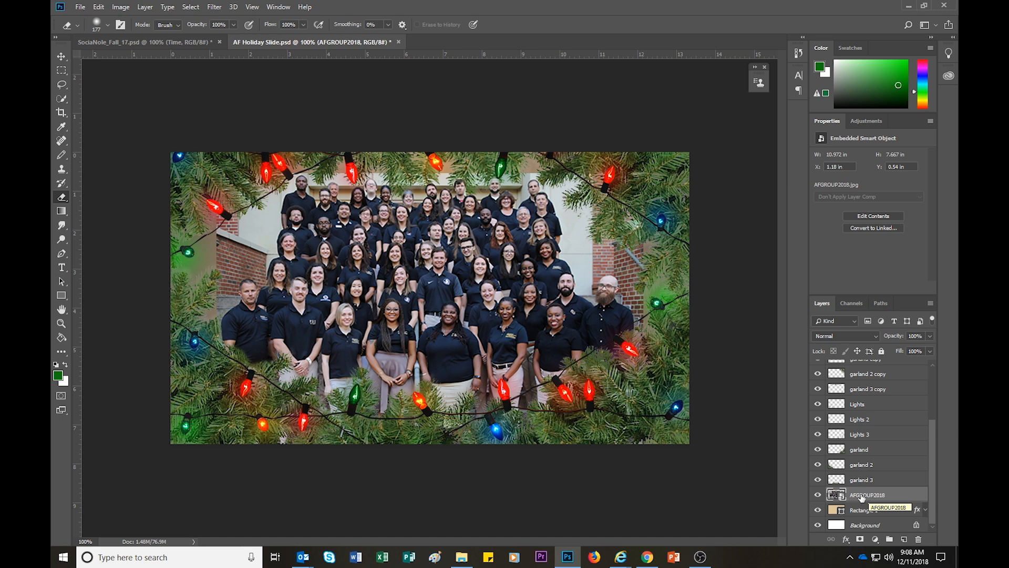
click(248, 259)
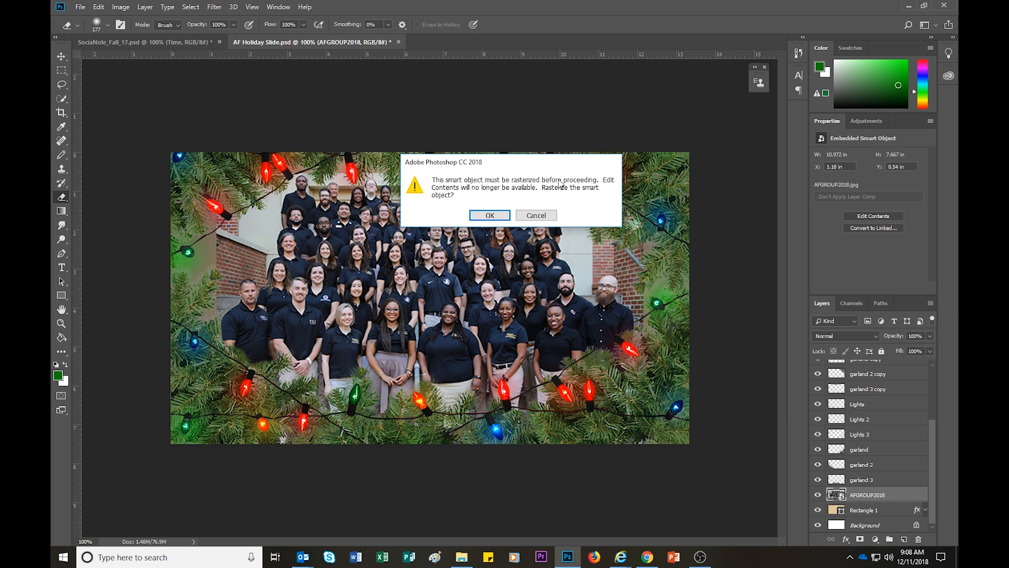
click(490, 215)
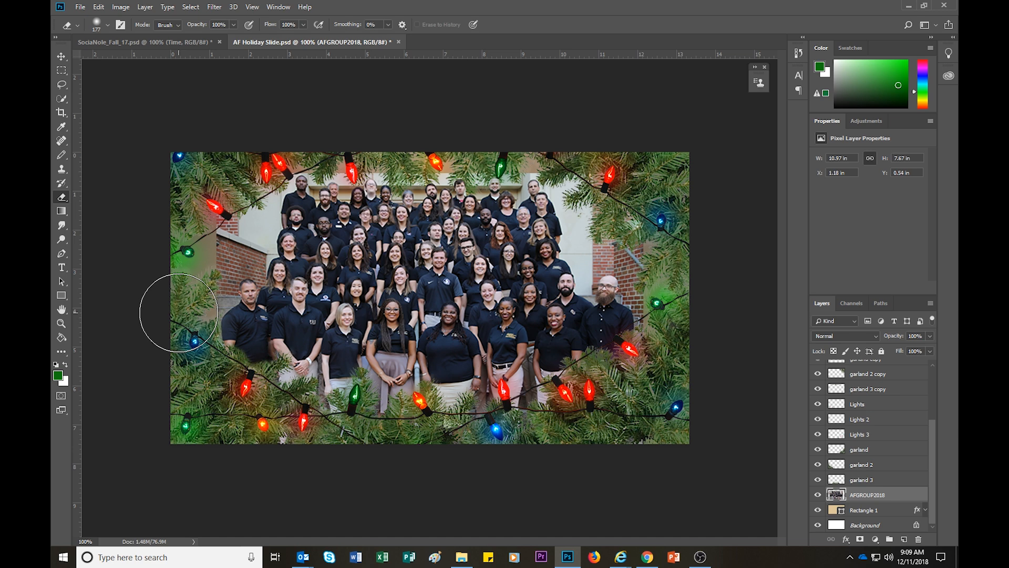
Step: Undo the last stroke on AFGROUP2018, reduce the eraser size to 55 px, and erase along the photo's left edge
key(ctrl+z)
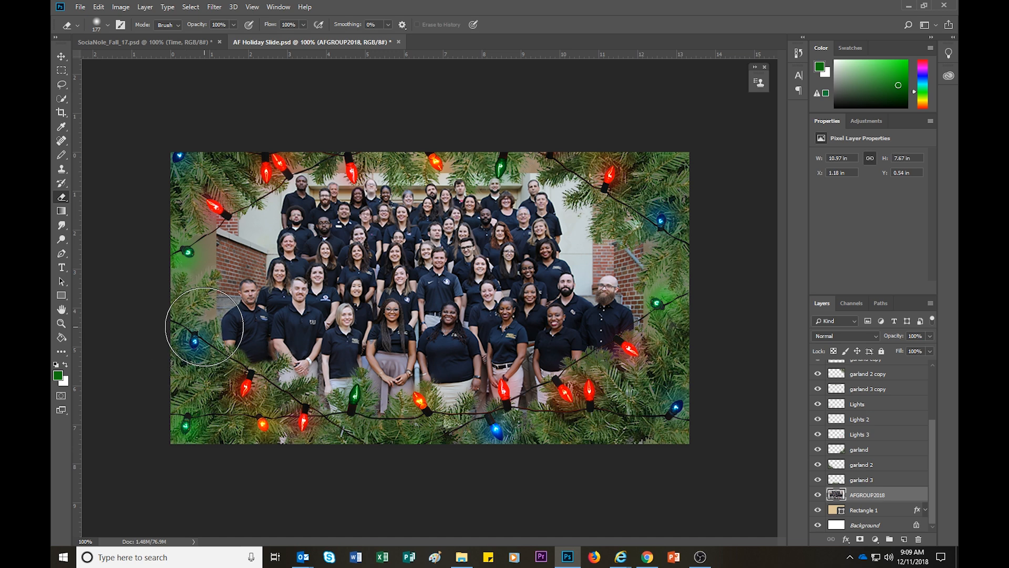
right_click(231, 286)
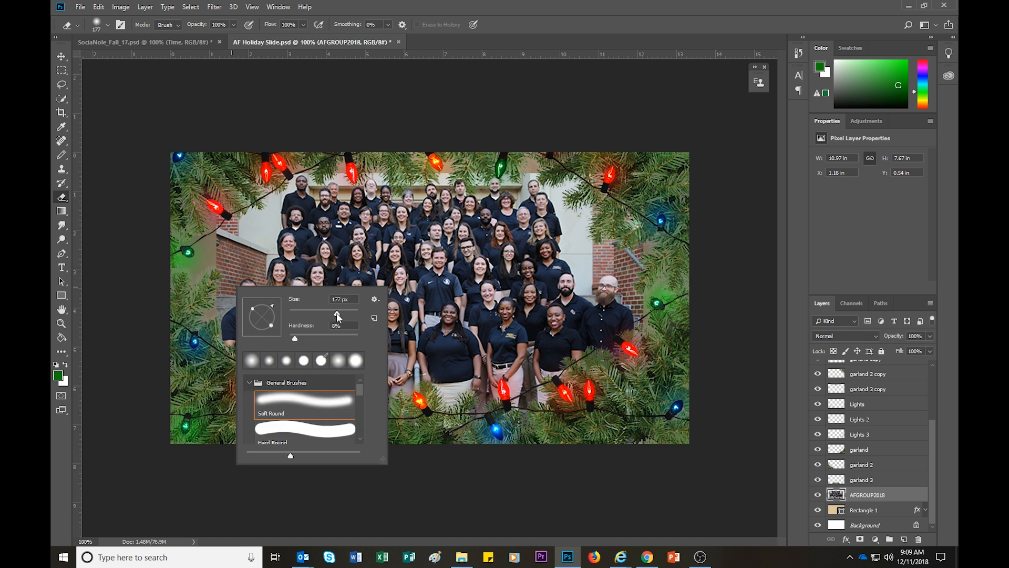
drag(319, 314, 311, 314)
click(204, 310)
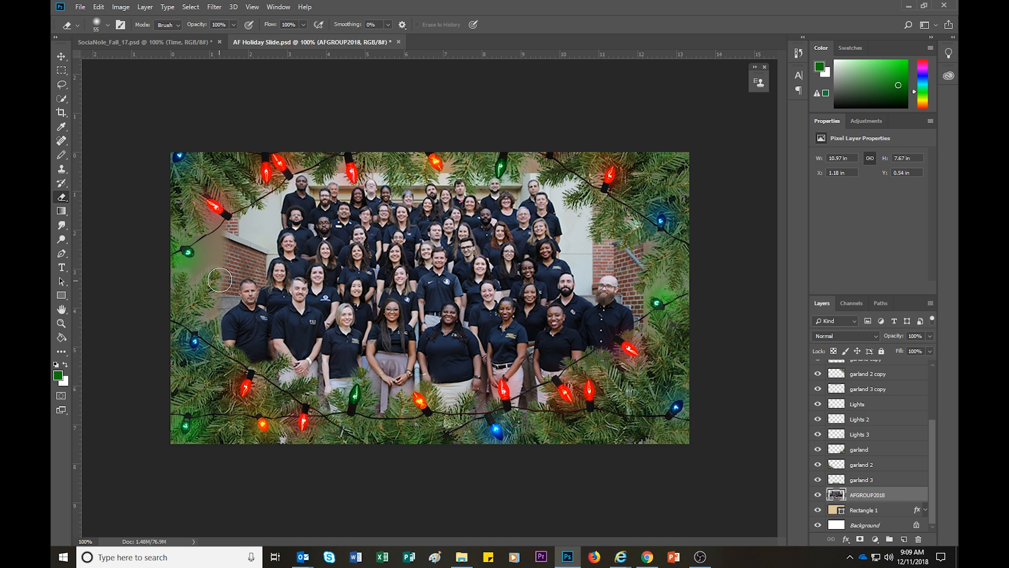
Step: Set the eraser to 3% hardness and 77 px, and fade the photo's left edge around the brick wall
right_click(207, 250)
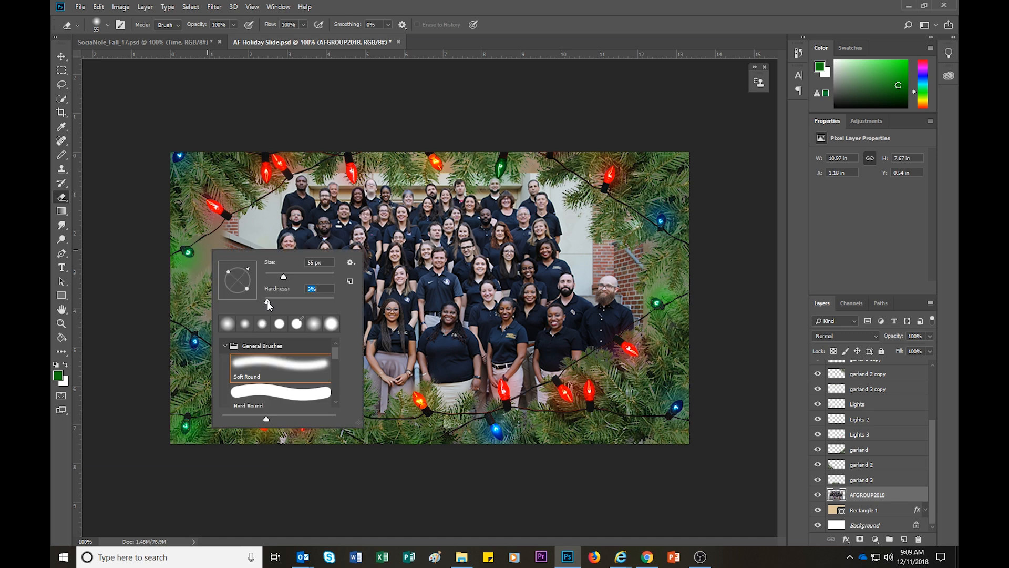
drag(283, 275, 291, 275)
click(229, 230)
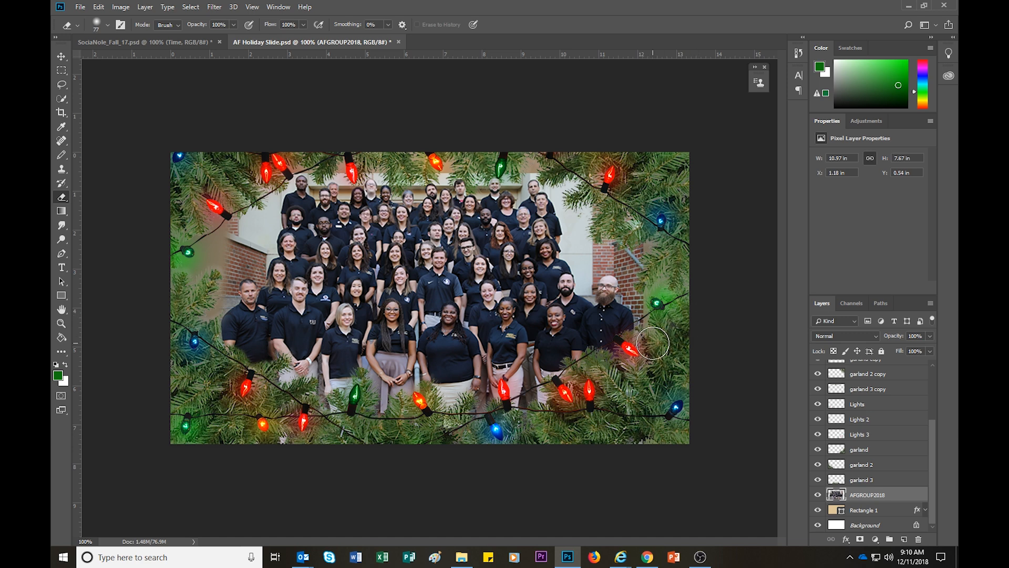
Step: Erase the photo's right edge on AFGROUP2018 with a straight vertical stroke, and undo the stray stroke near the garland
shift+click(650, 162)
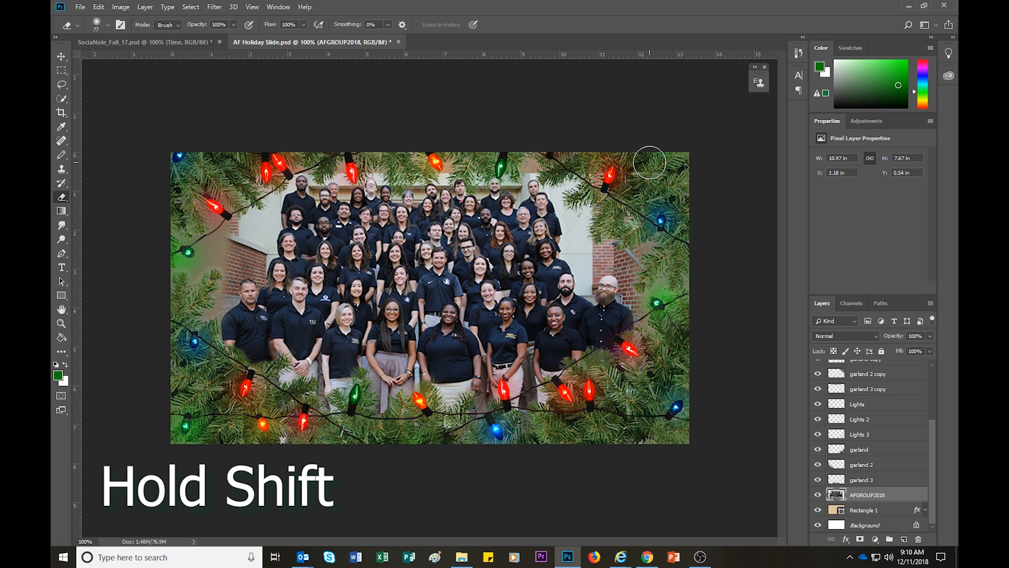
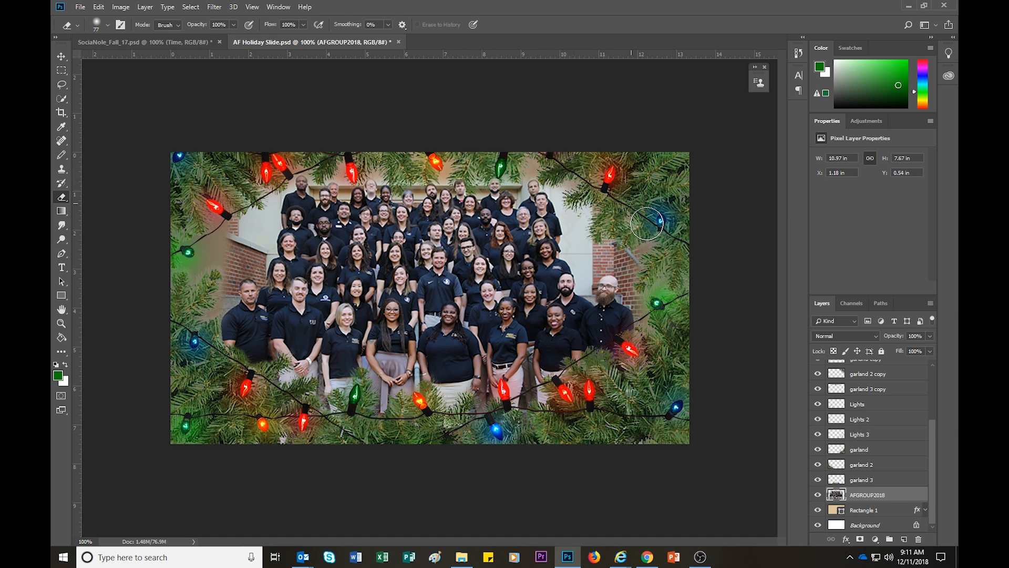
mouse_move(589, 201)
mouse_down()
mouse_move(642, 245)
mouse_move(657, 276)
mouse_up()
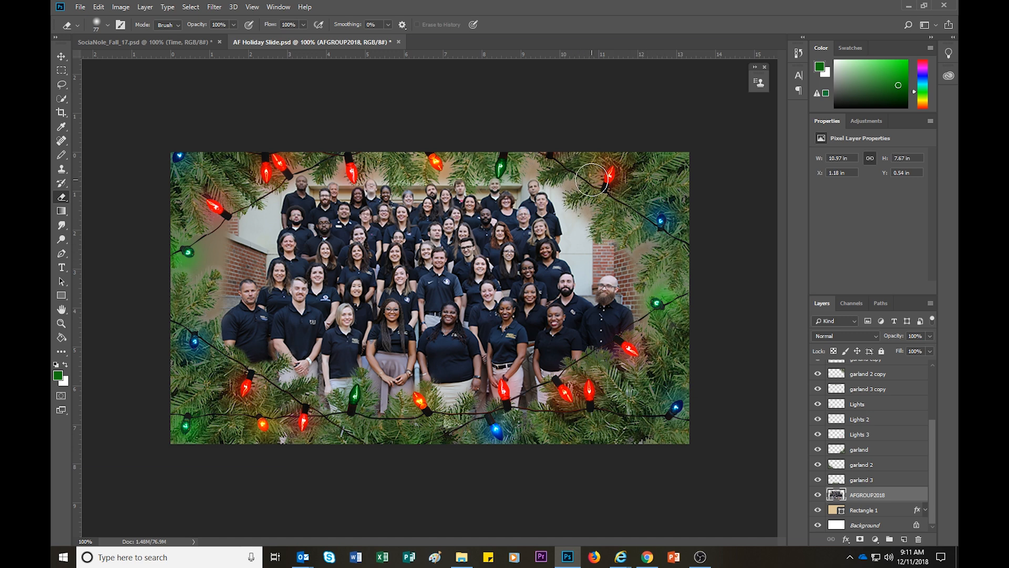
key(ctrl+z)
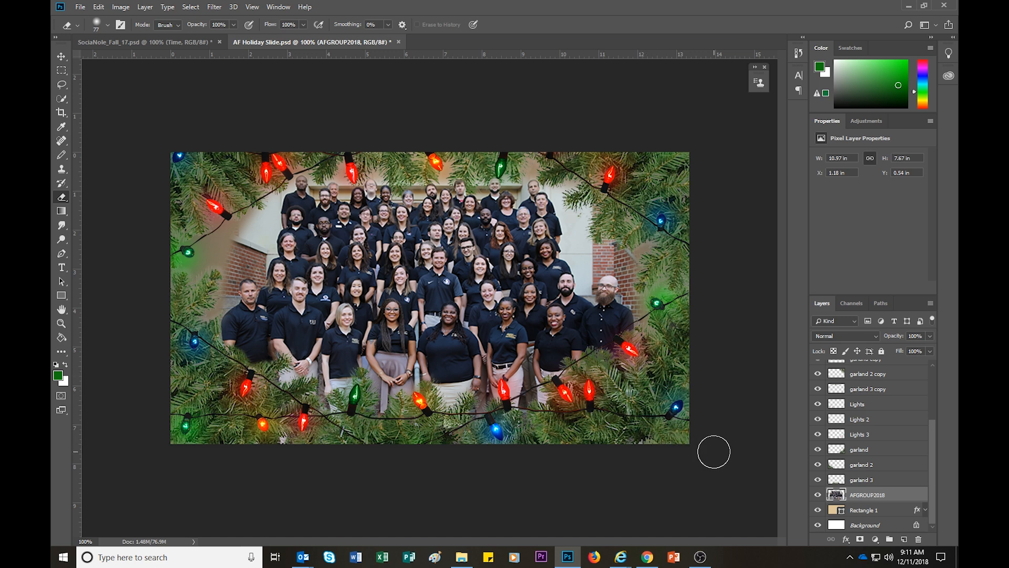
Step: Show the Happy Holidays text layer and move it straight down over the lower garland to about Y 5.06 in
click(62, 56)
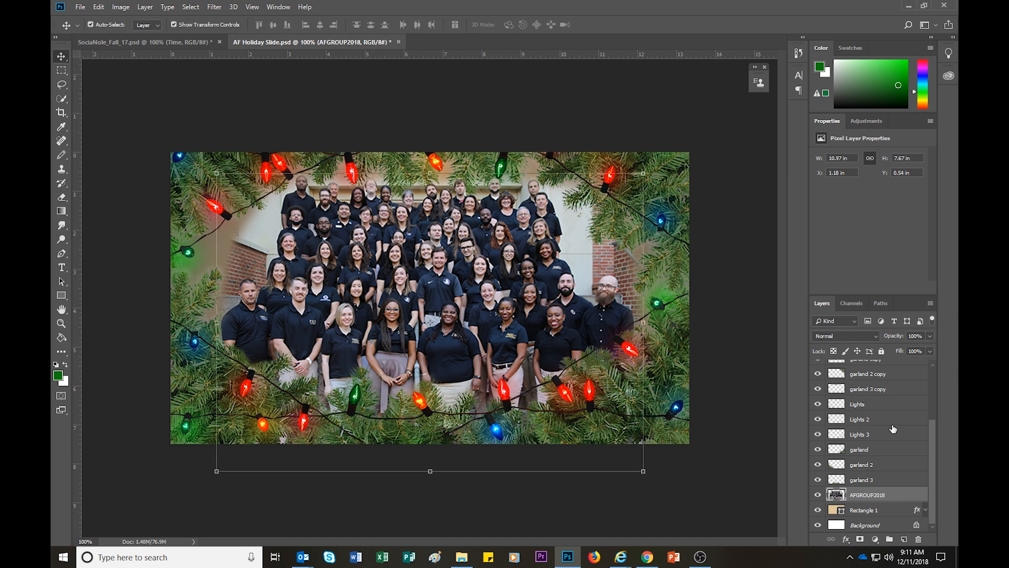
scroll(879, 444, up, 3)
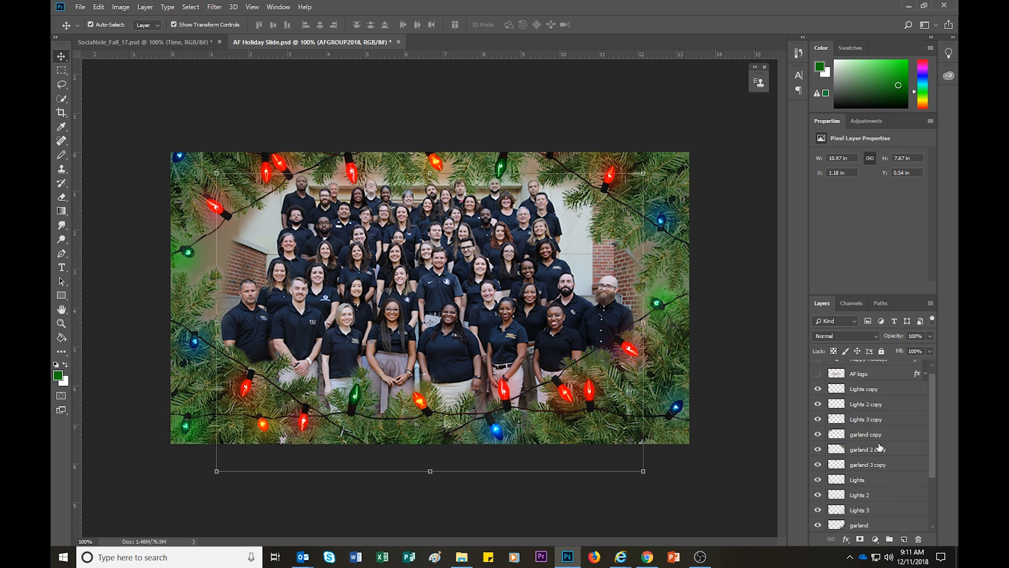
scroll(880, 448, up, 1)
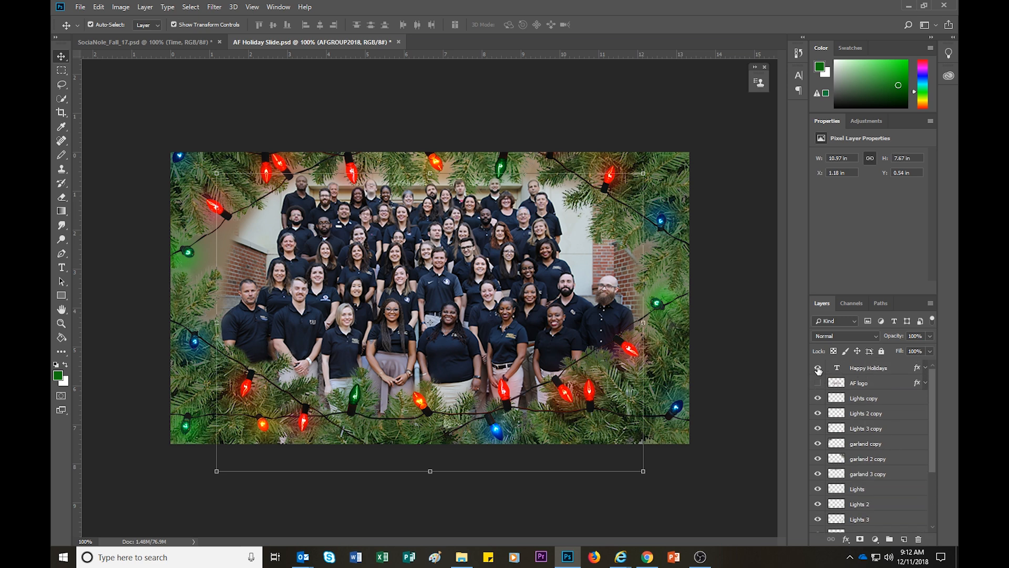
click(818, 368)
click(872, 370)
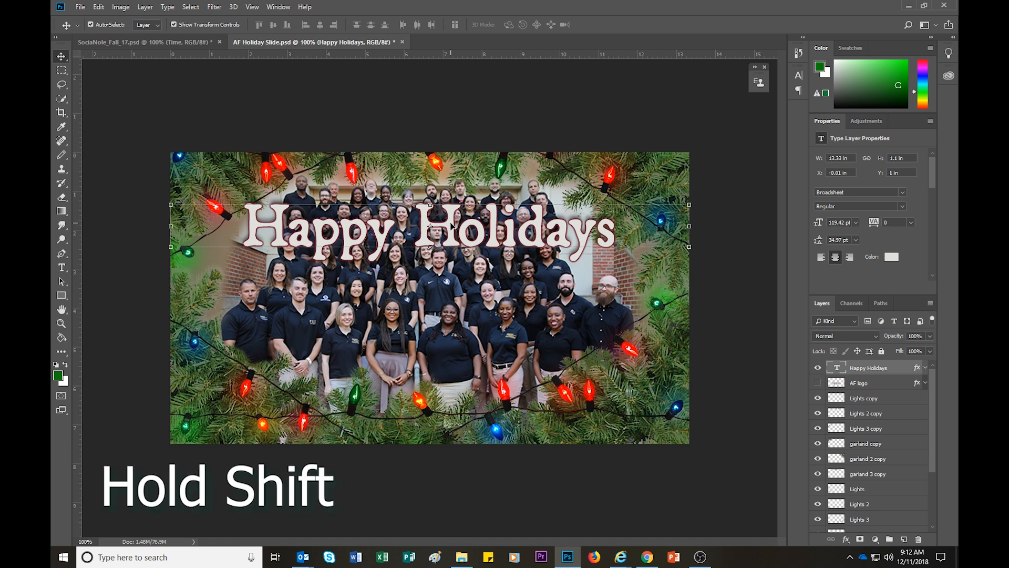
drag(451, 223, 450, 388)
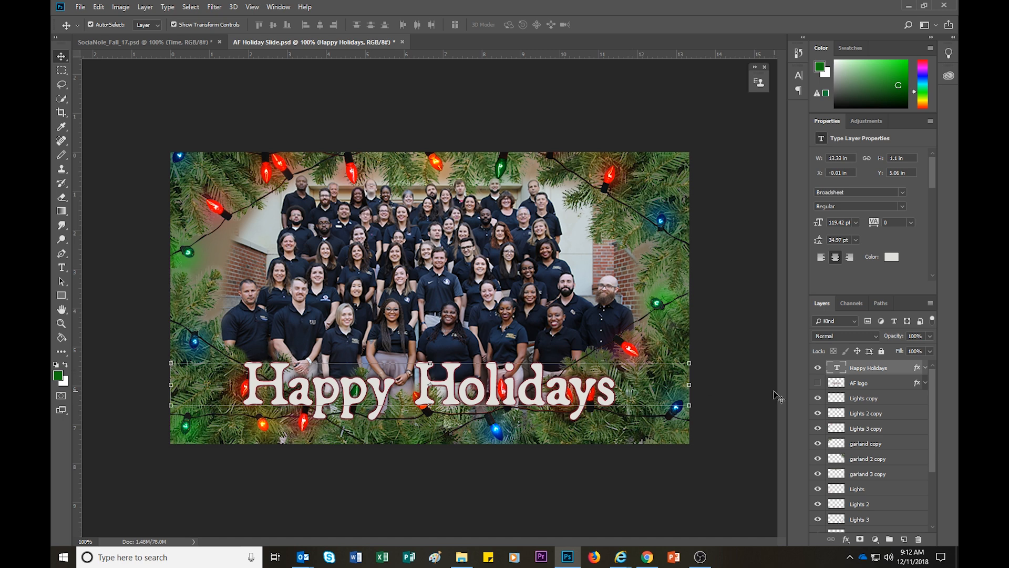
Step: Show the AF logo layer and move it straight up above the Happy Holidays text to about Y 1.96 in
click(820, 383)
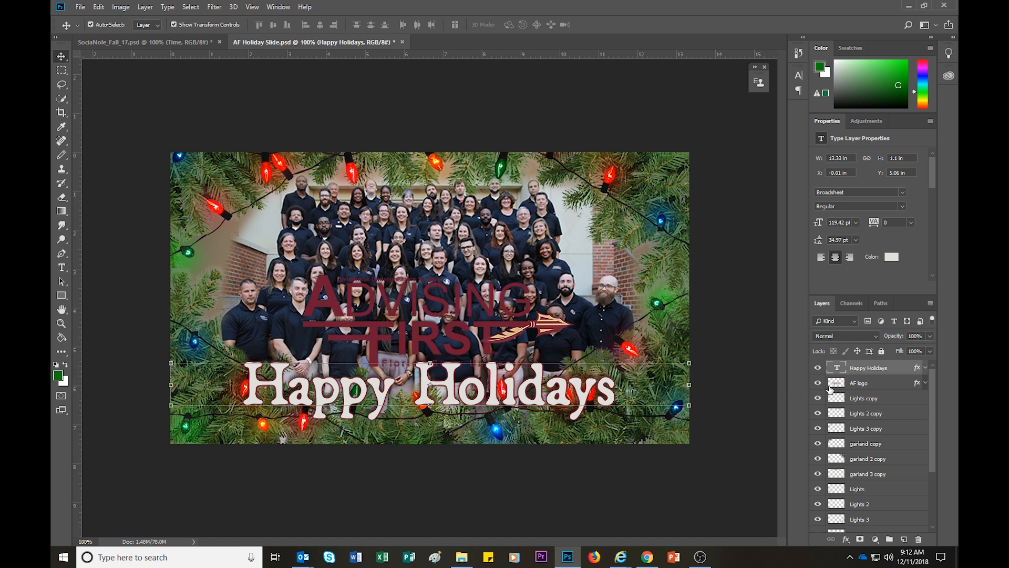
click(859, 385)
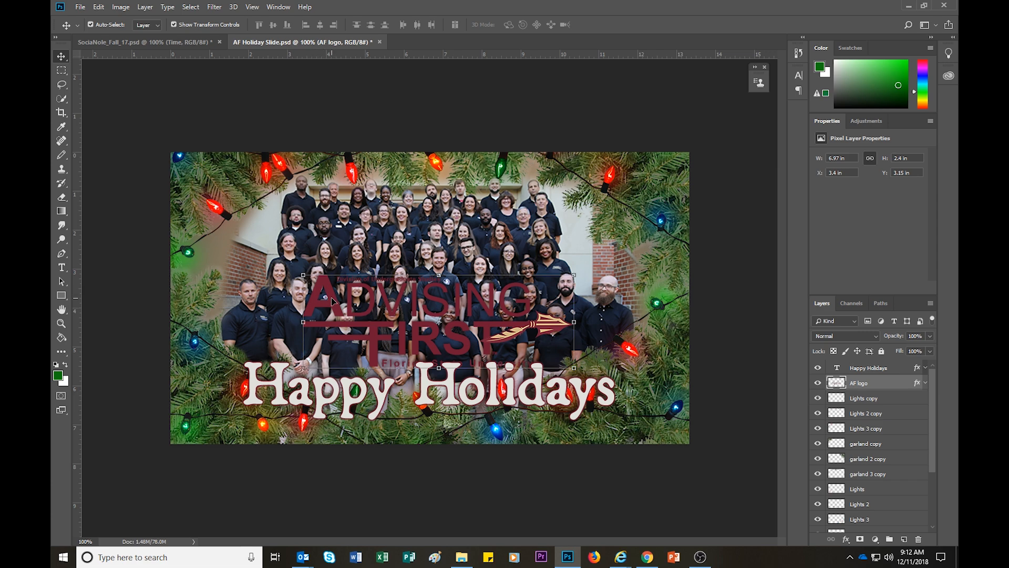
drag(339, 301, 330, 263)
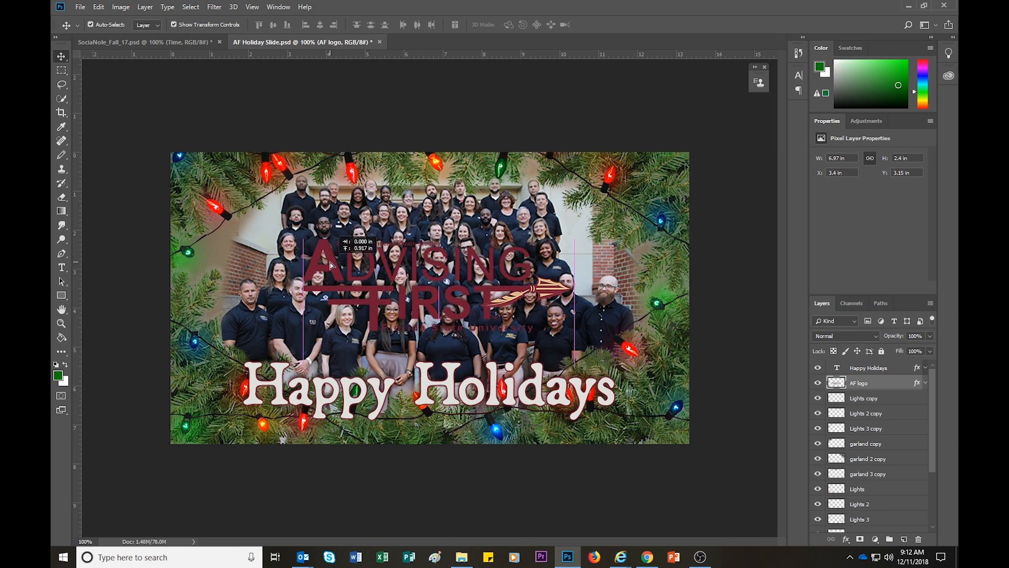
drag(330, 263, 330, 252)
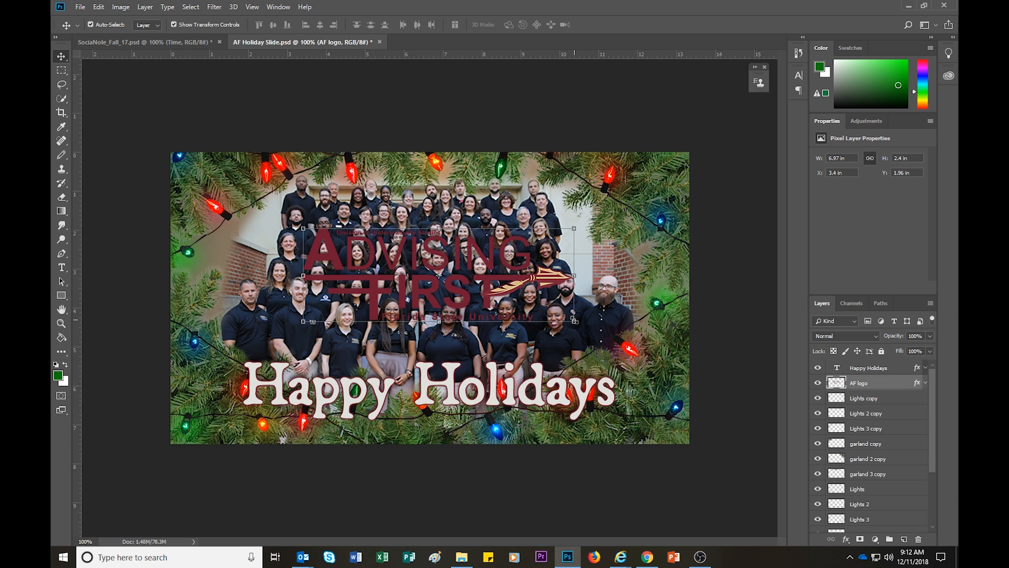
Step: Scale the AF logo to about 3.33 × 1.15 in and place it in the slide's upper-right corner at about X 9.79 in, Y 0.39 in
drag(574, 321, 504, 293)
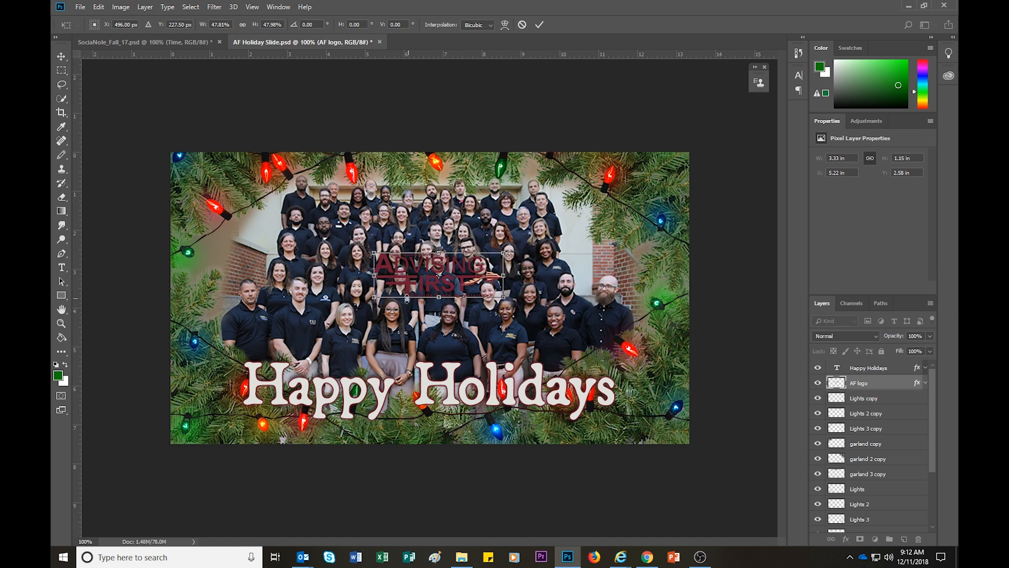
click(538, 25)
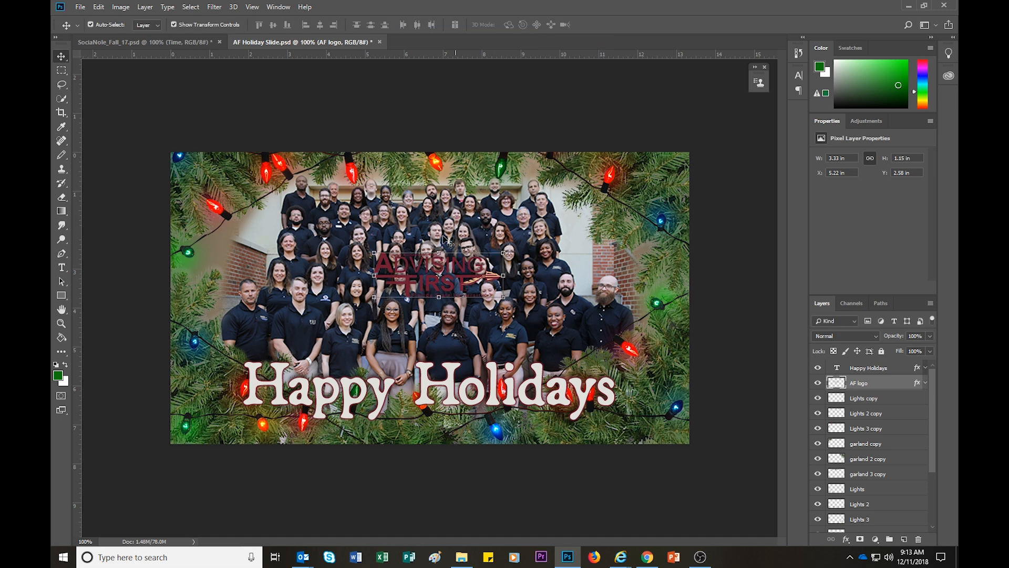
drag(390, 271, 566, 182)
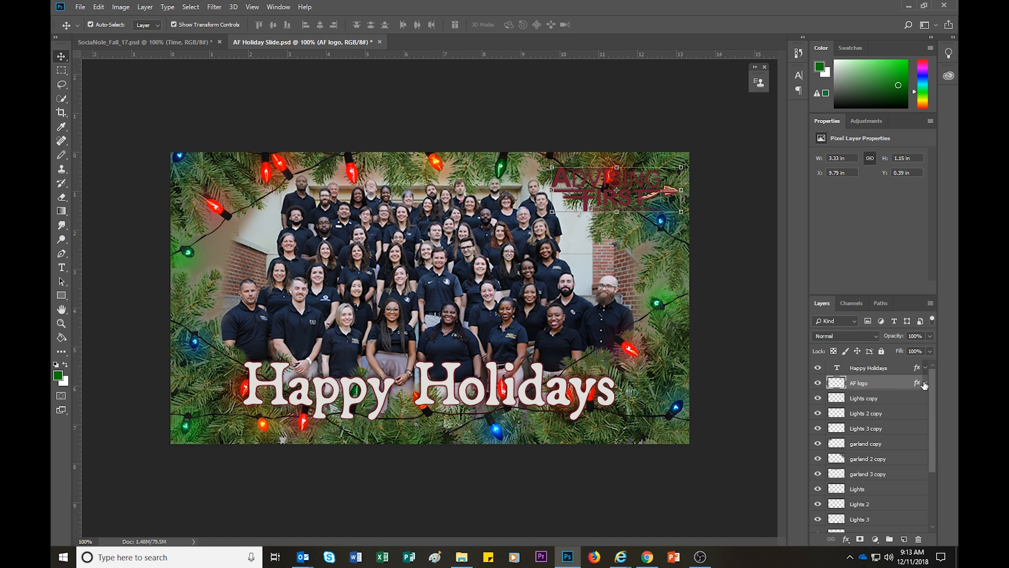
Step: Open the AF logo's blending options, uncover the logo, and compare it without and with its Drop Shadow, keeping the effect on
right_click(859, 383)
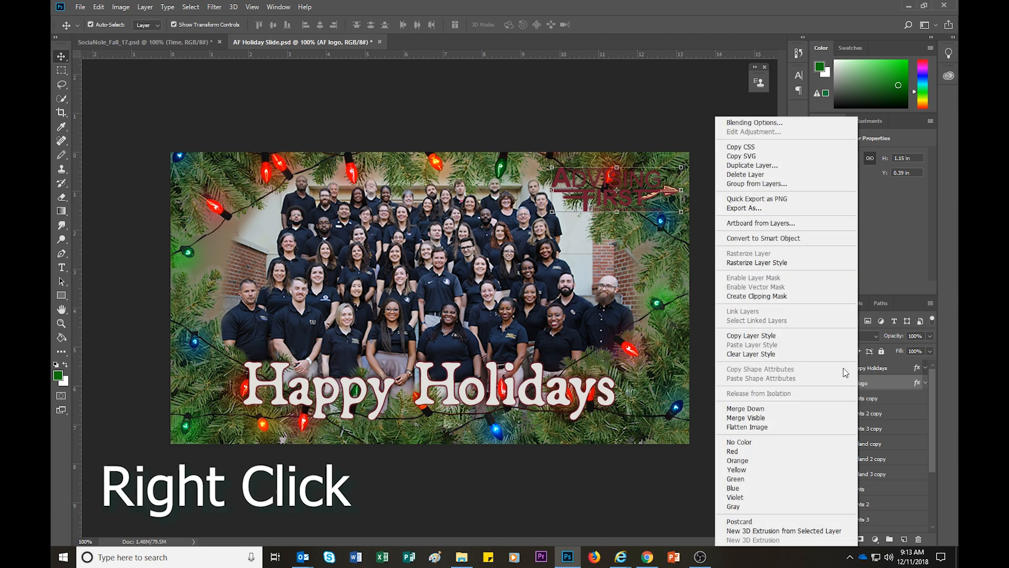
click(768, 123)
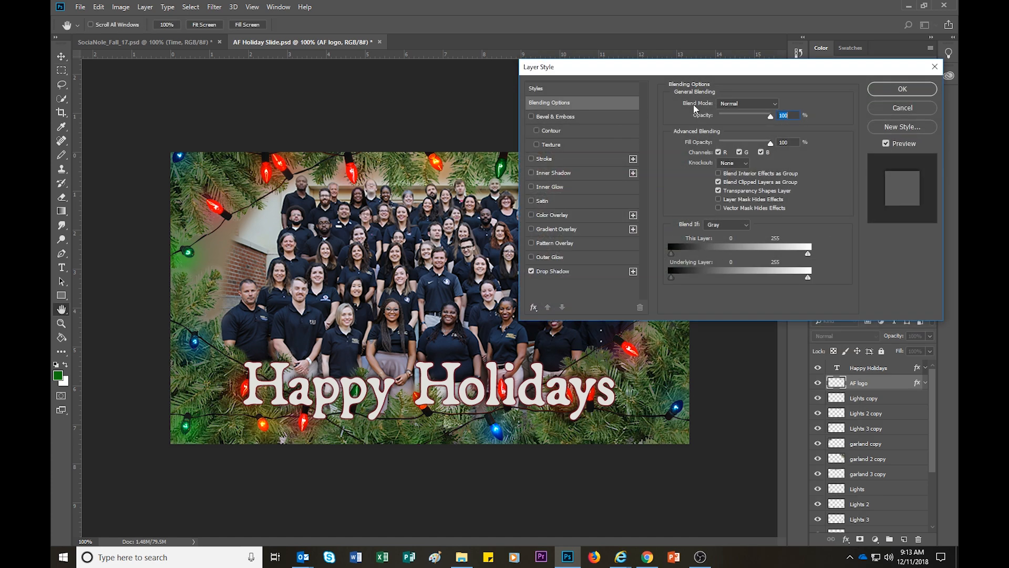
drag(699, 71, 436, 110)
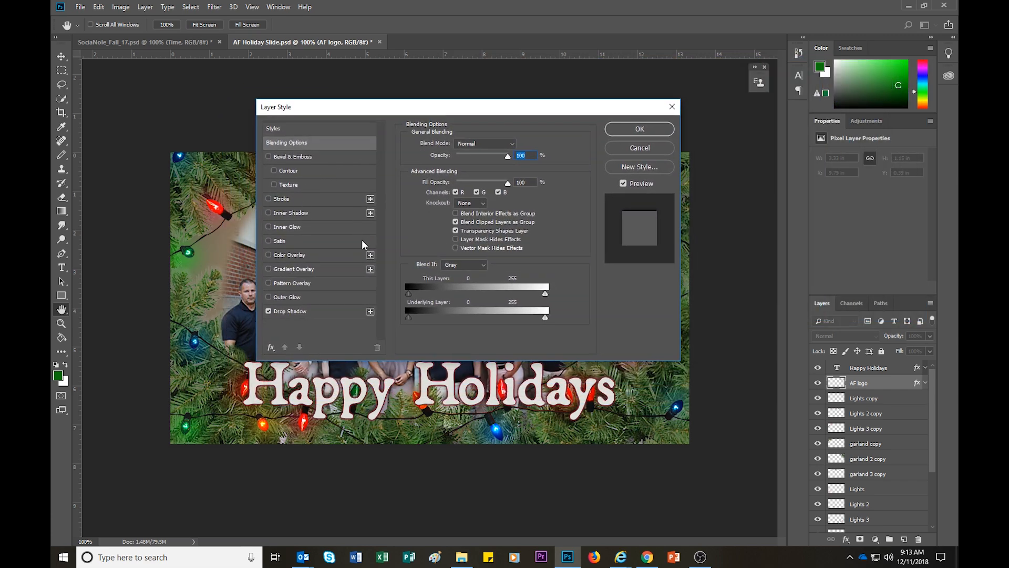
drag(389, 107, 214, 67)
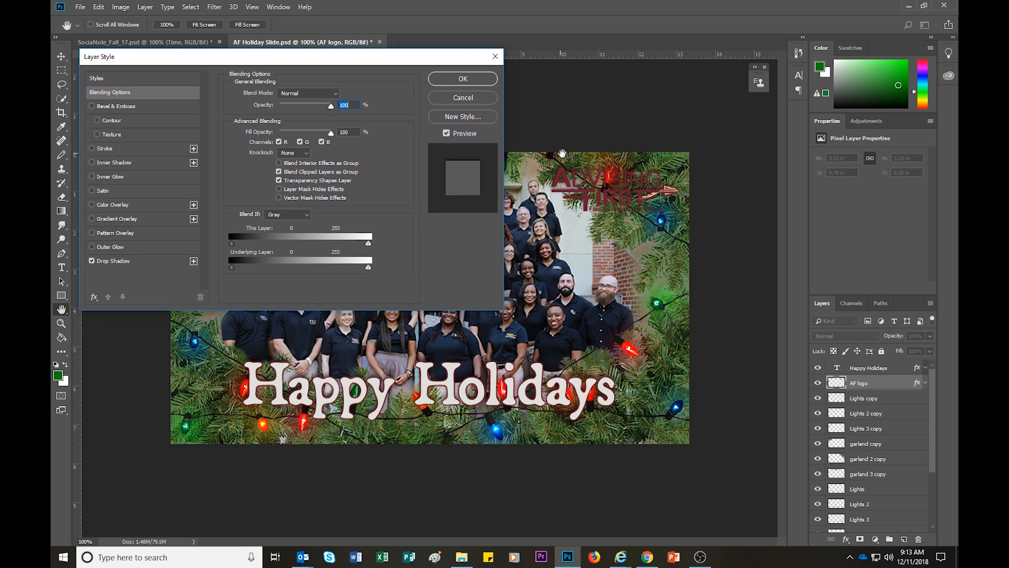
click(90, 261)
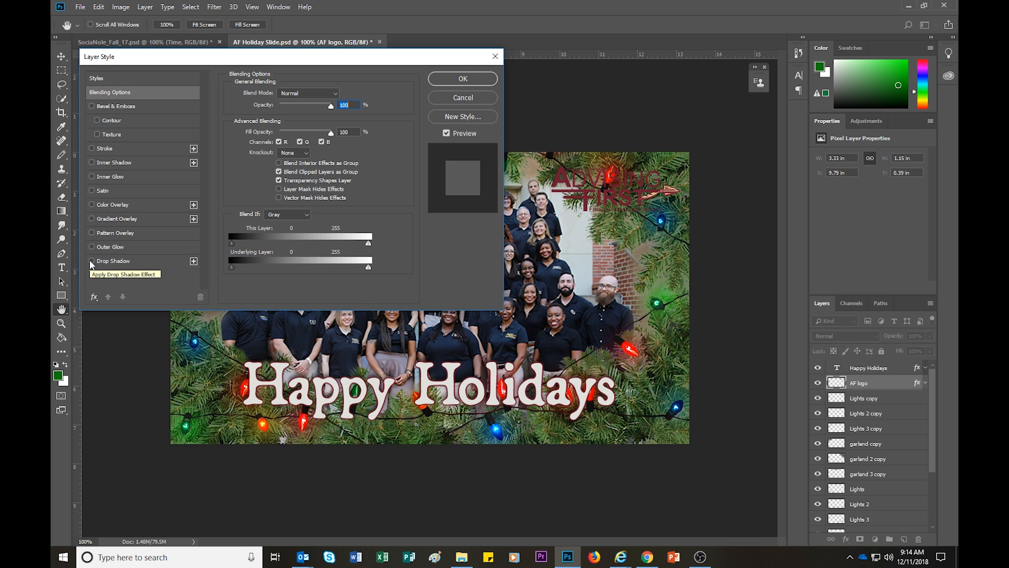
click(92, 261)
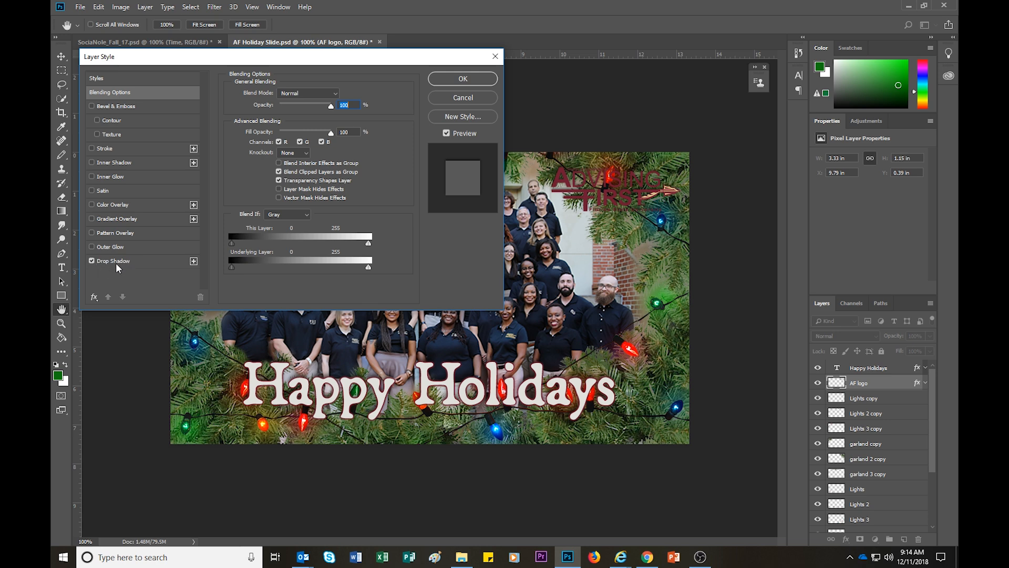
Step: Enable Outer Glow on the AF logo and open its glow color for editing
click(92, 247)
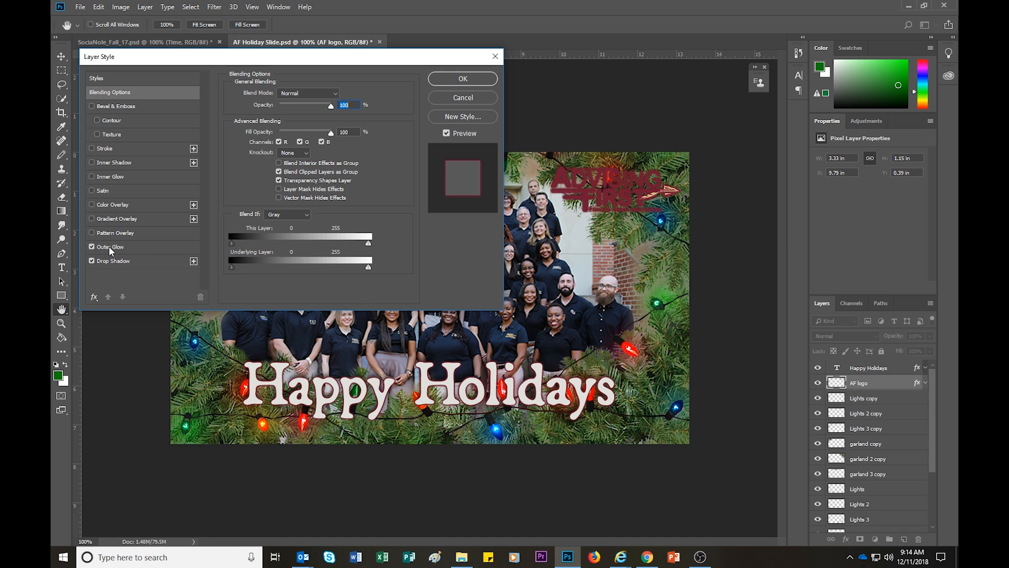
click(109, 247)
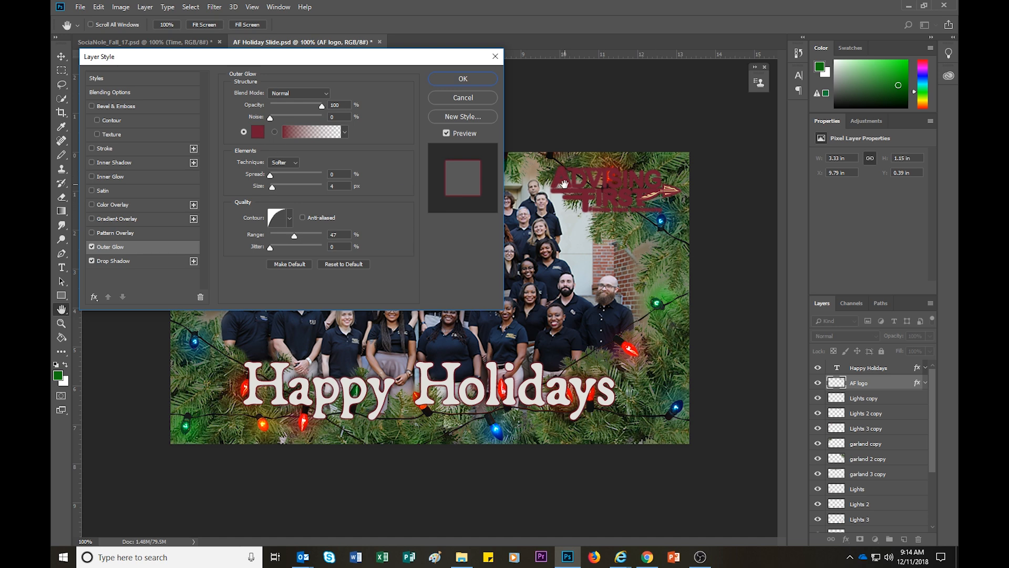
click(260, 132)
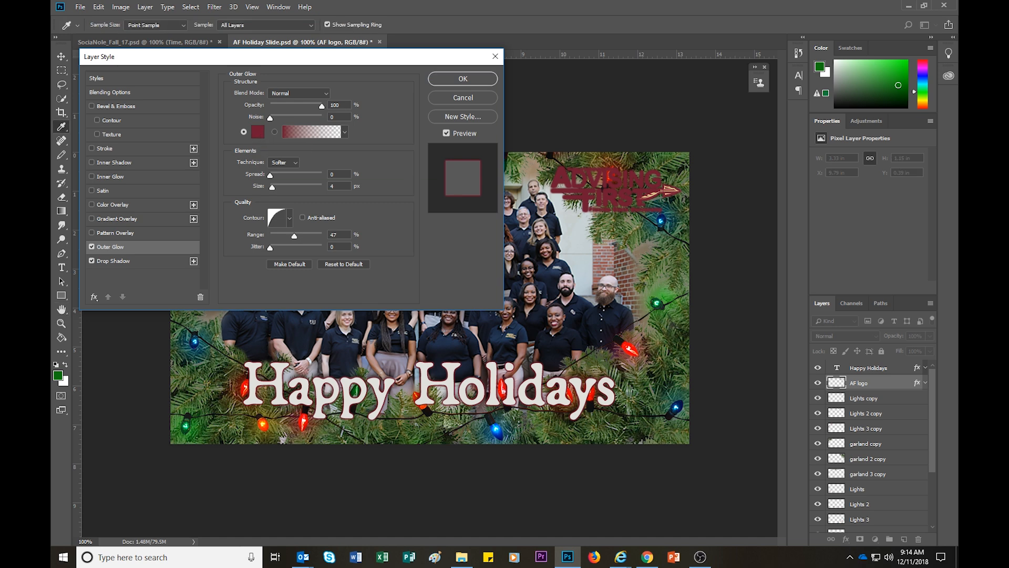
drag(156, 146, 591, 153)
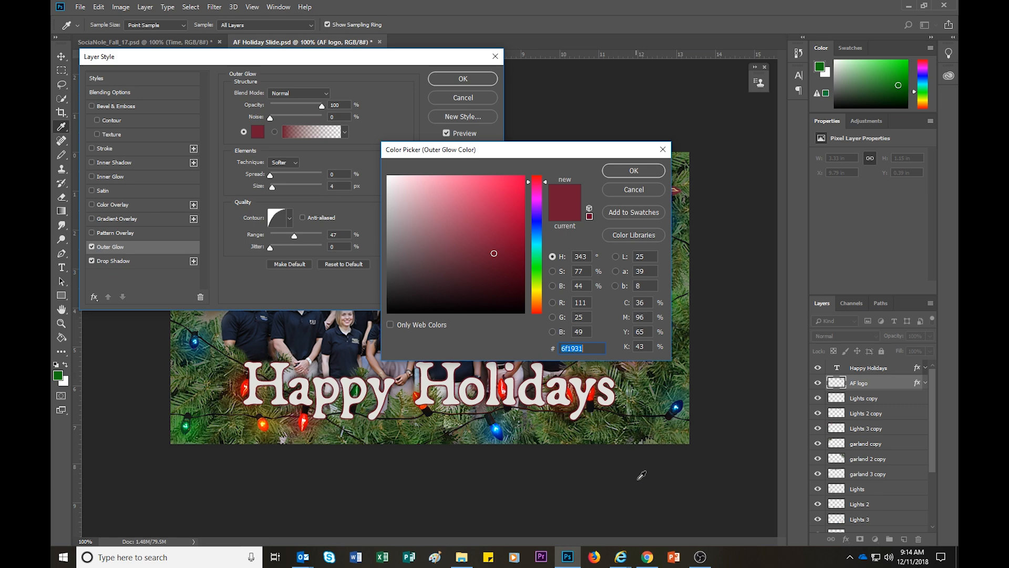
Step: Switch to Chrome, look up the official white color values on the FSU Brand site's Colors page, and return to Photoshop
click(647, 557)
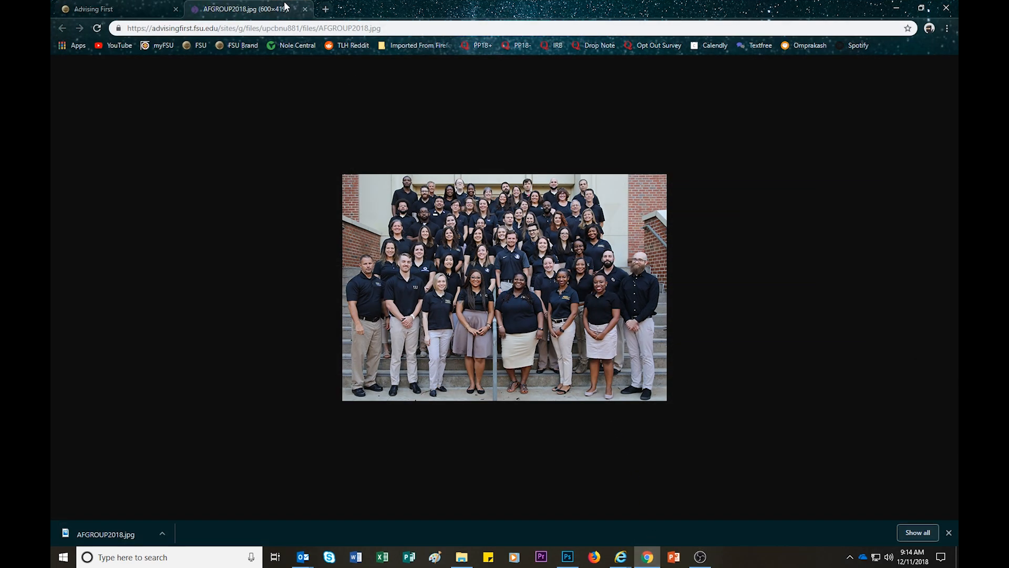
click(305, 9)
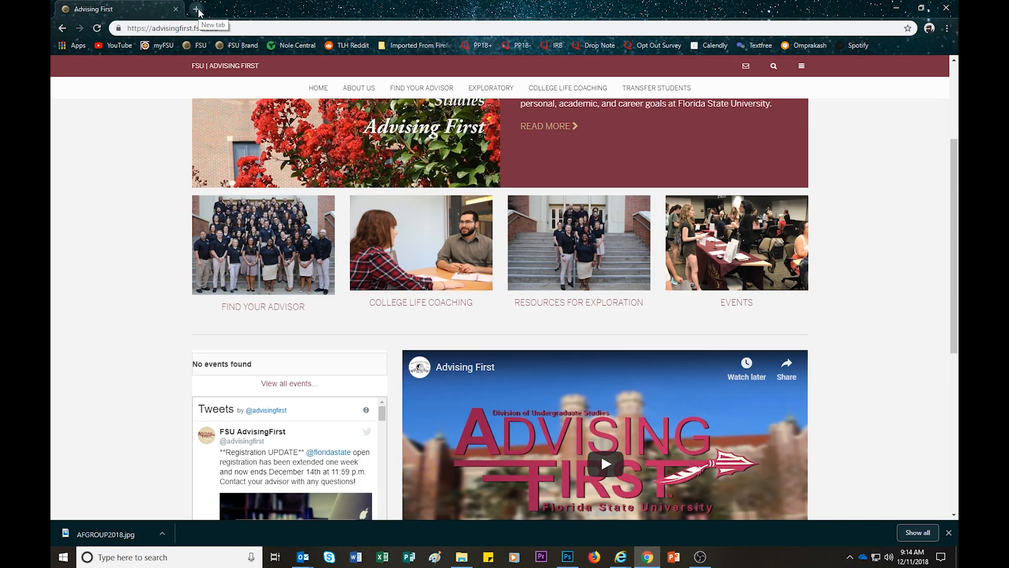
click(197, 9)
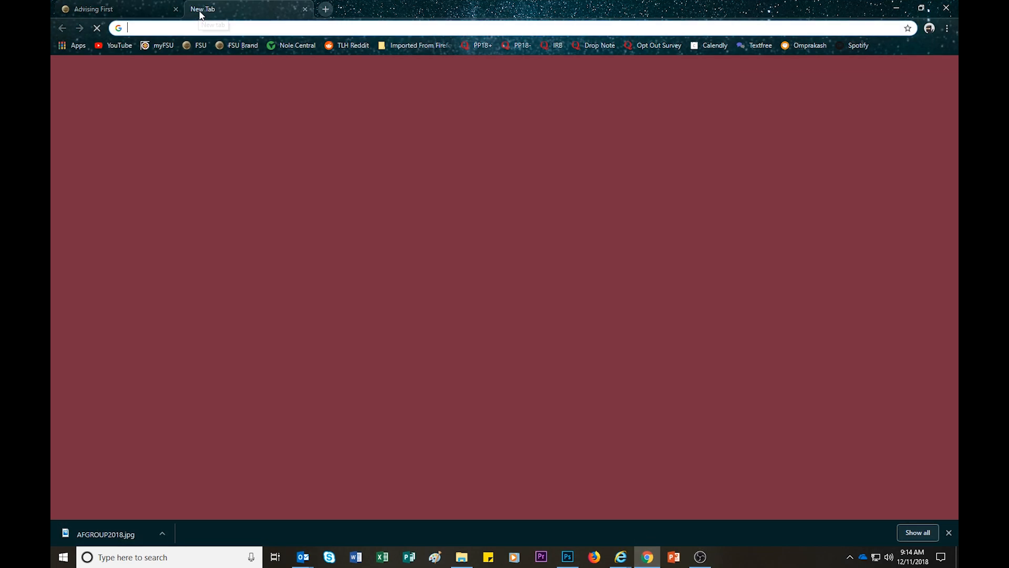
click(235, 45)
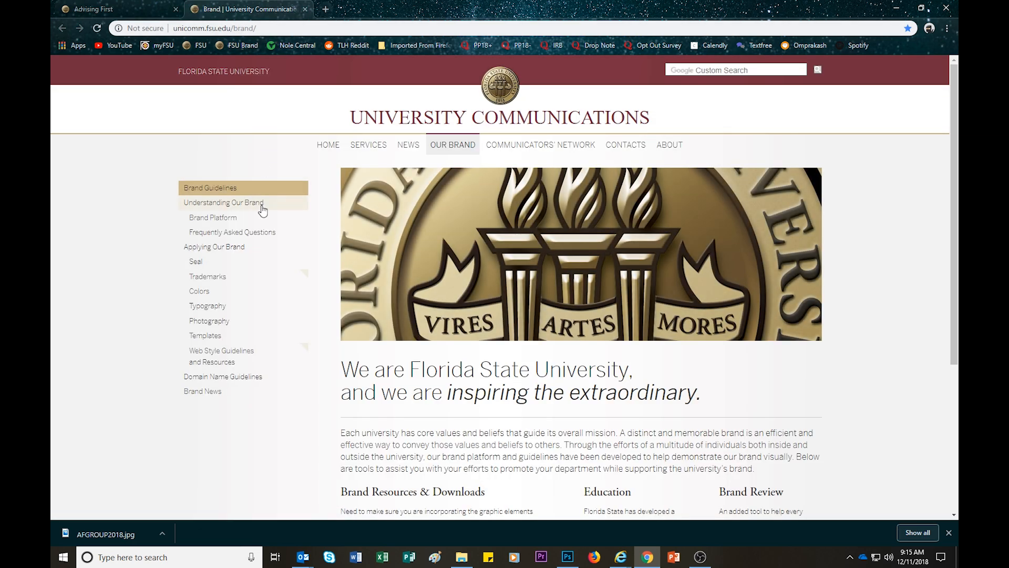
click(196, 261)
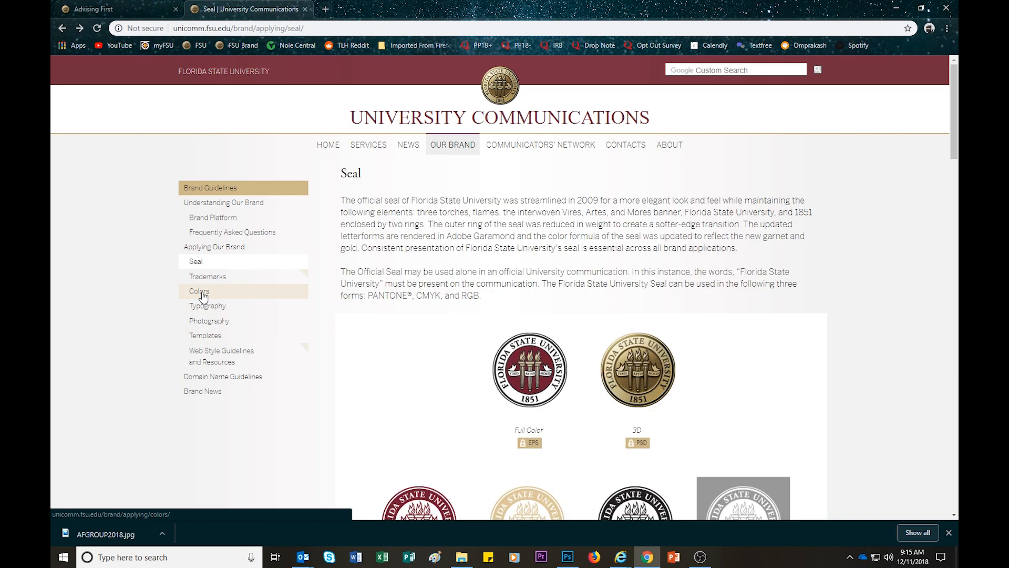
click(200, 291)
scroll(523, 349, down, 2)
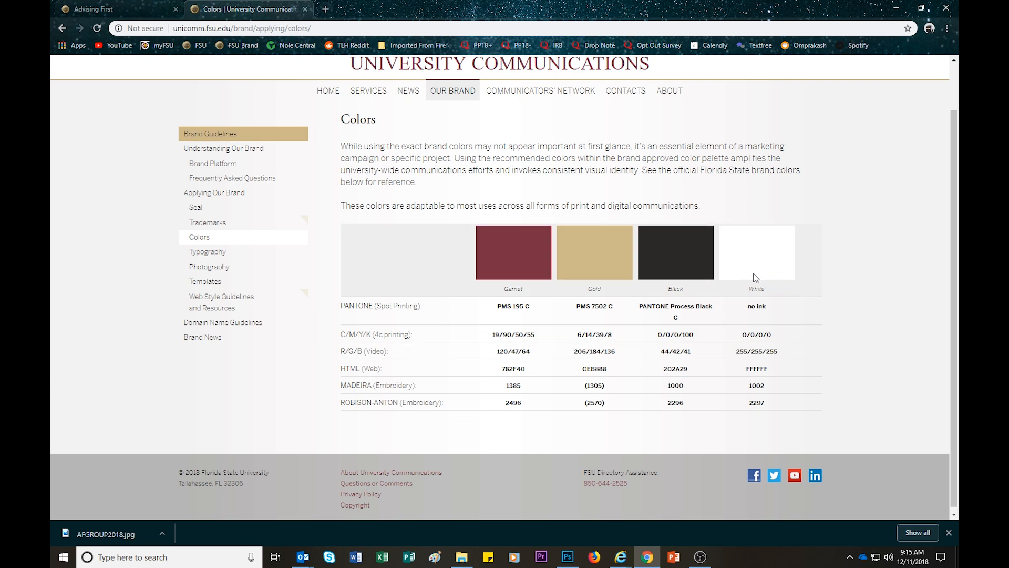
click(897, 11)
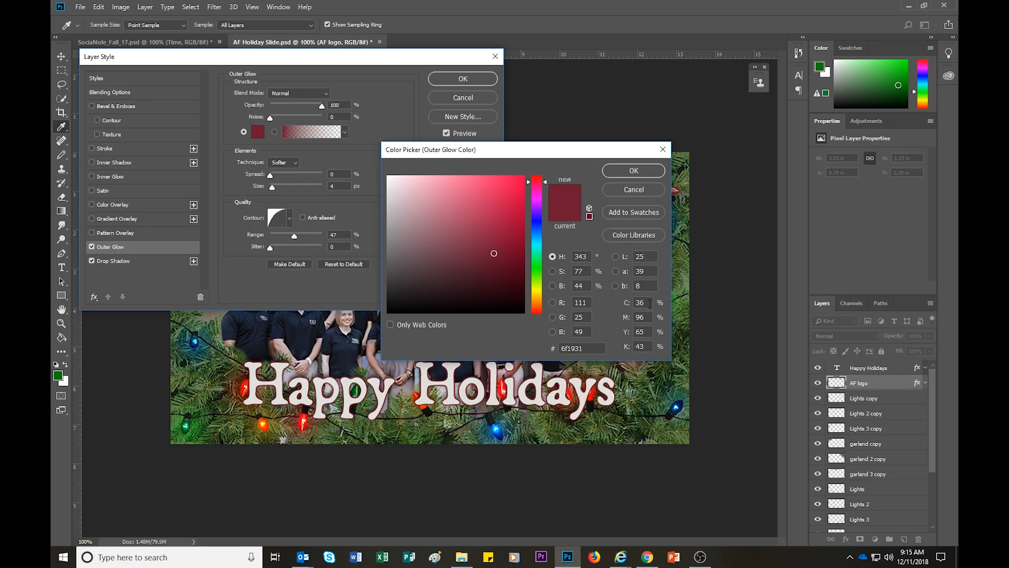
Step: Set the Outer Glow color to white with CMYK values 0, 0, 0, 0 and confirm it
text(0)
key(Tab)
text(0)
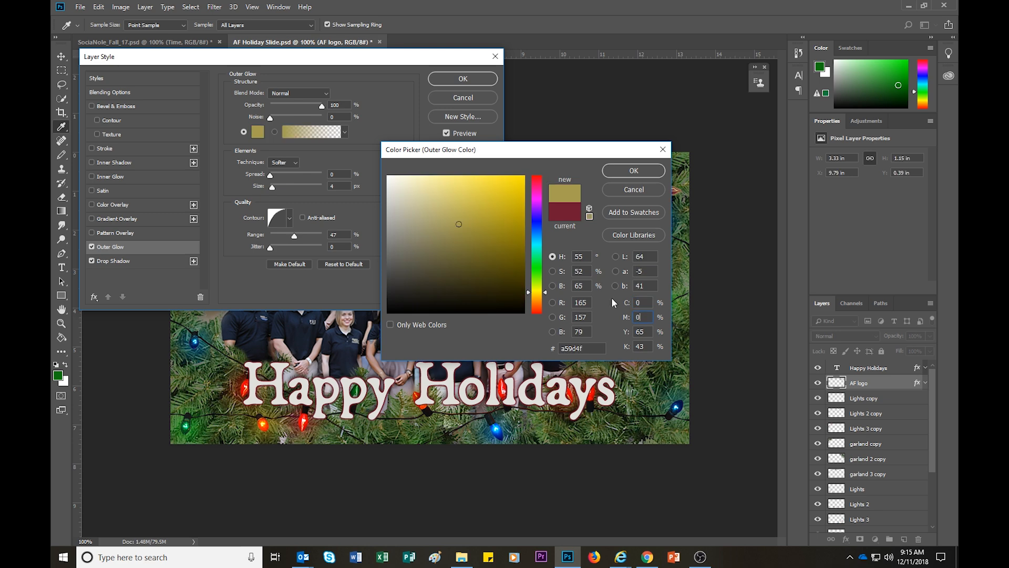
text(00)
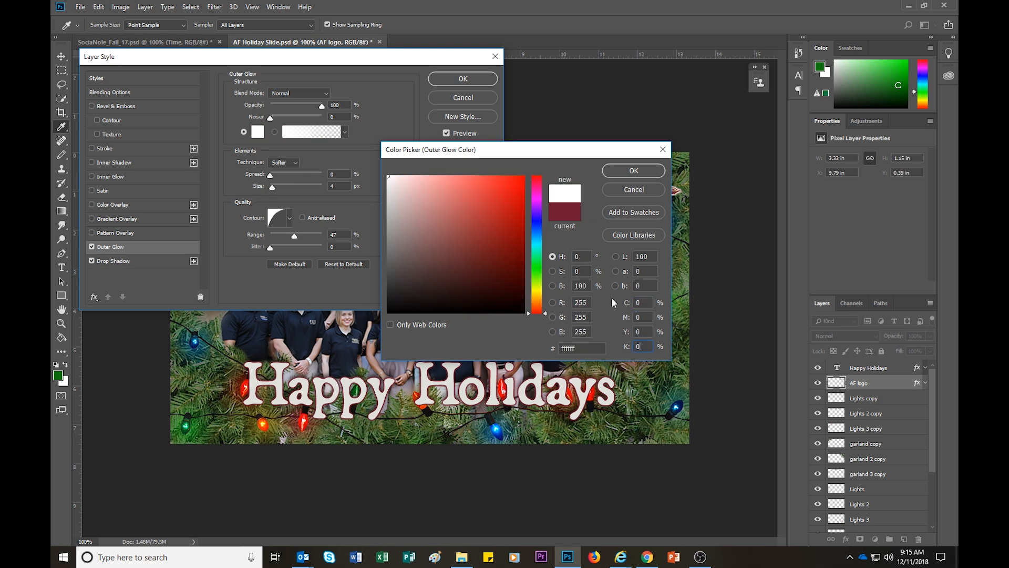
click(652, 172)
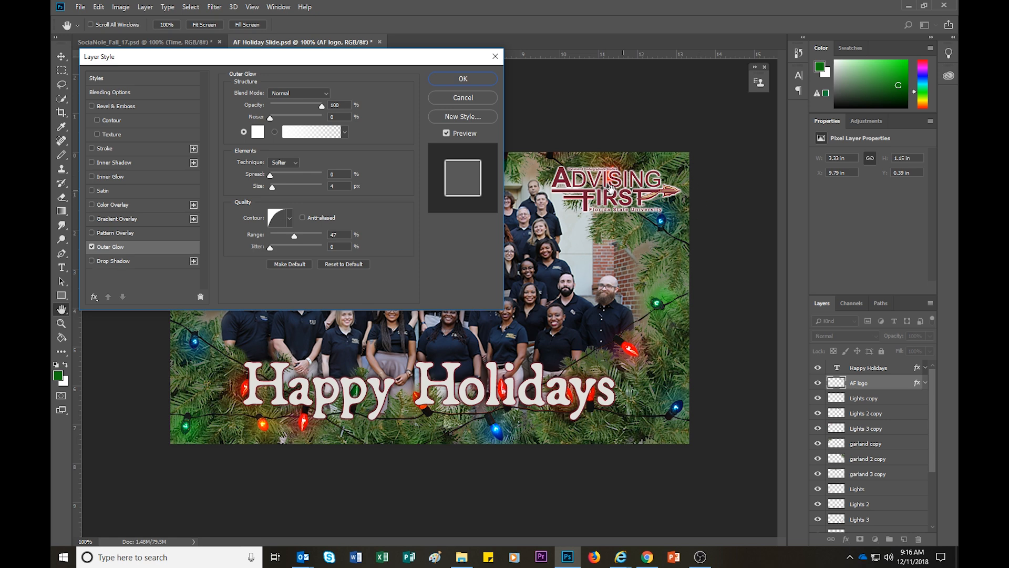
Step: Turn the logo's Drop Shadow back on and try a 21 px Outer Glow size, uncovering the whole graphic to judge it
click(93, 262)
drag(273, 187, 278, 188)
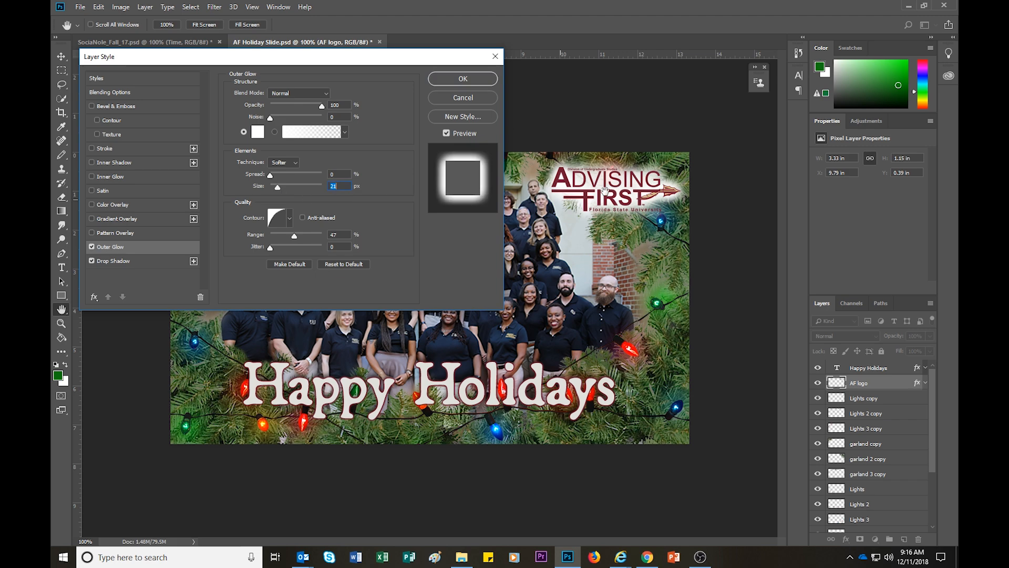
drag(415, 62, 218, 300)
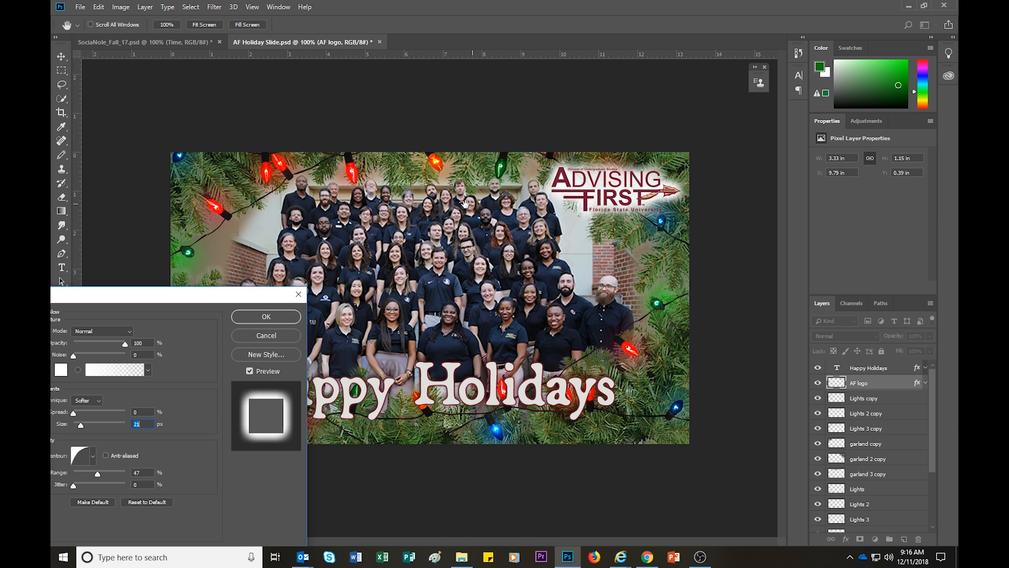
drag(241, 296, 431, 40)
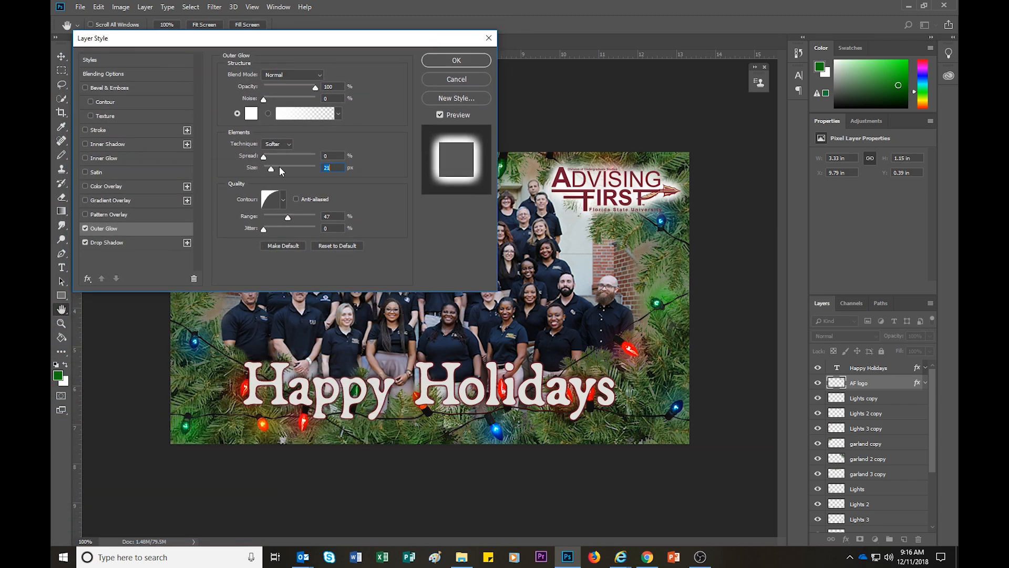
Step: Reduce the Outer Glow size to 3 px and apply the logo's layer style
drag(272, 168, 265, 169)
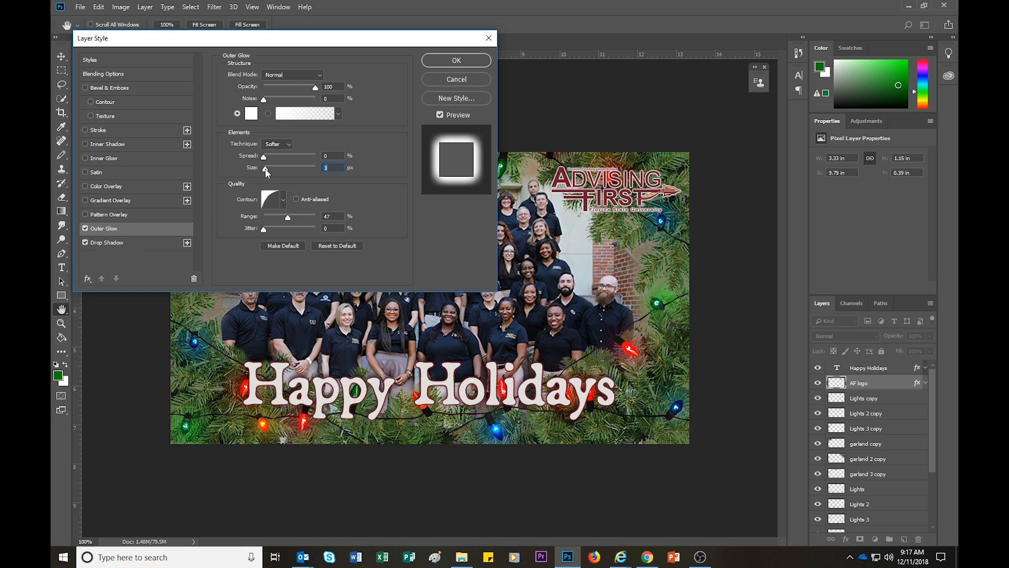
drag(265, 168, 265, 169)
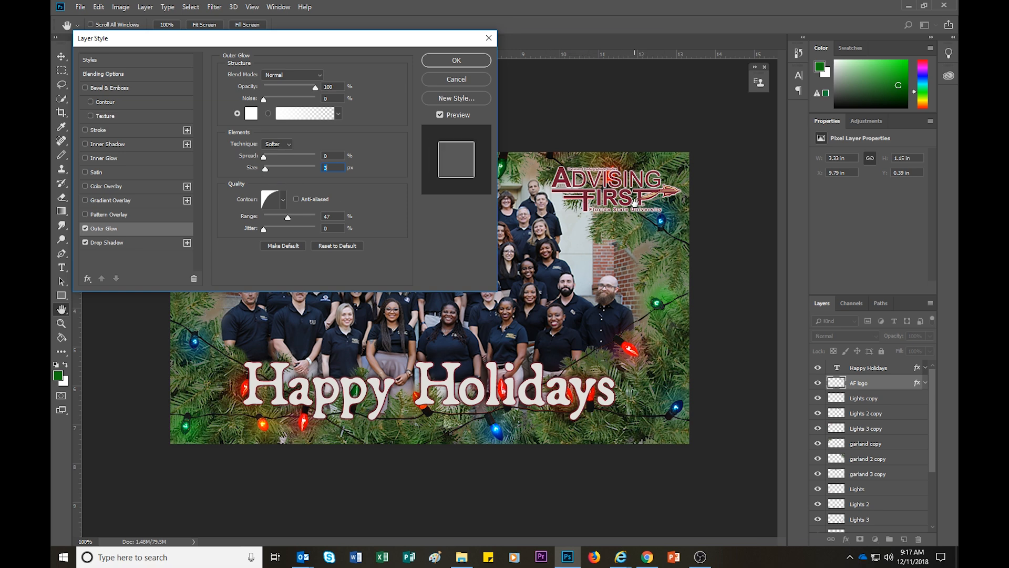
click(456, 60)
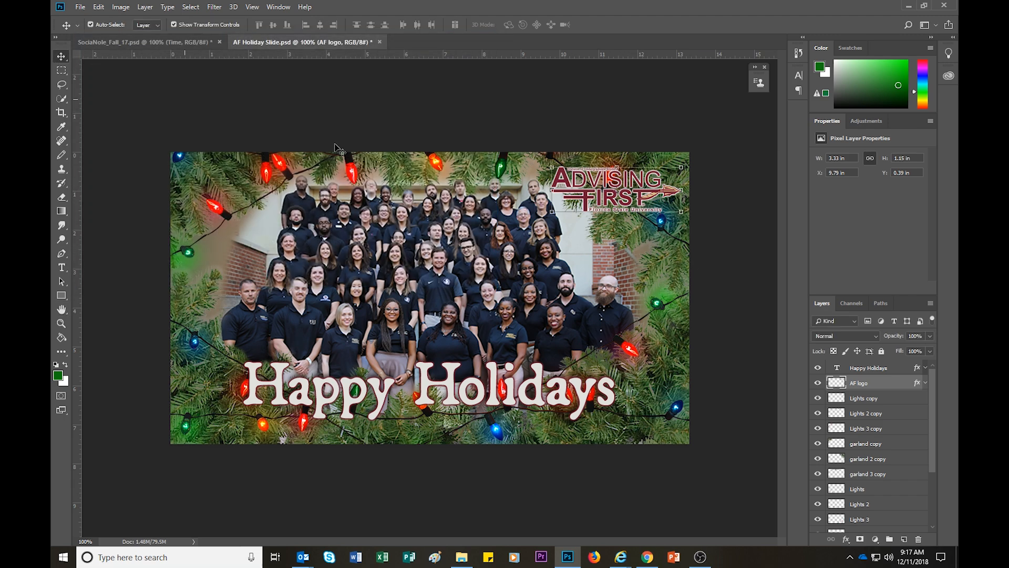
Step: Move the AF logo straight up to about Y 0.26 in, keeping its horizontal position
mouse_move(566, 181)
mouse_down()
mouse_move(566, 408)
mouse_move(578, 171)
mouse_move(191, 181)
mouse_move(442, 176)
mouse_move(588, 221)
mouse_move(570, 178)
mouse_up()
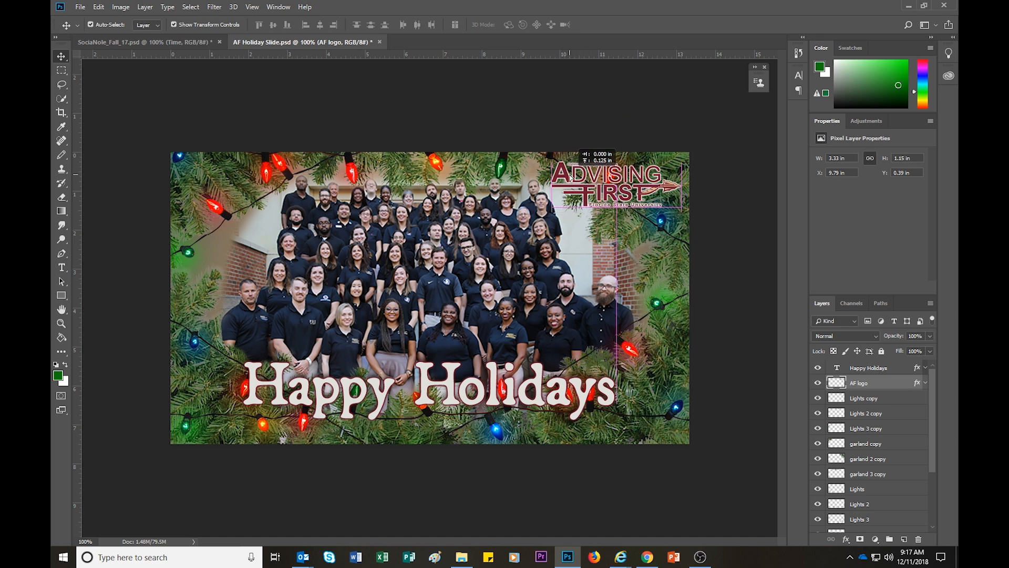
drag(570, 177, 570, 178)
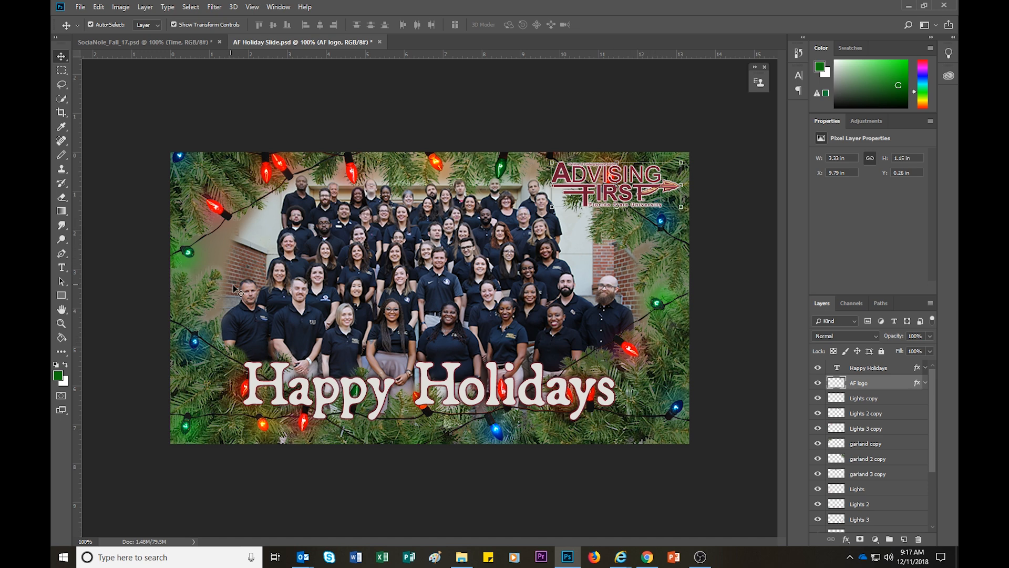
Step: Start saving the document under a new name and remove "Slide" from the file name
click(79, 7)
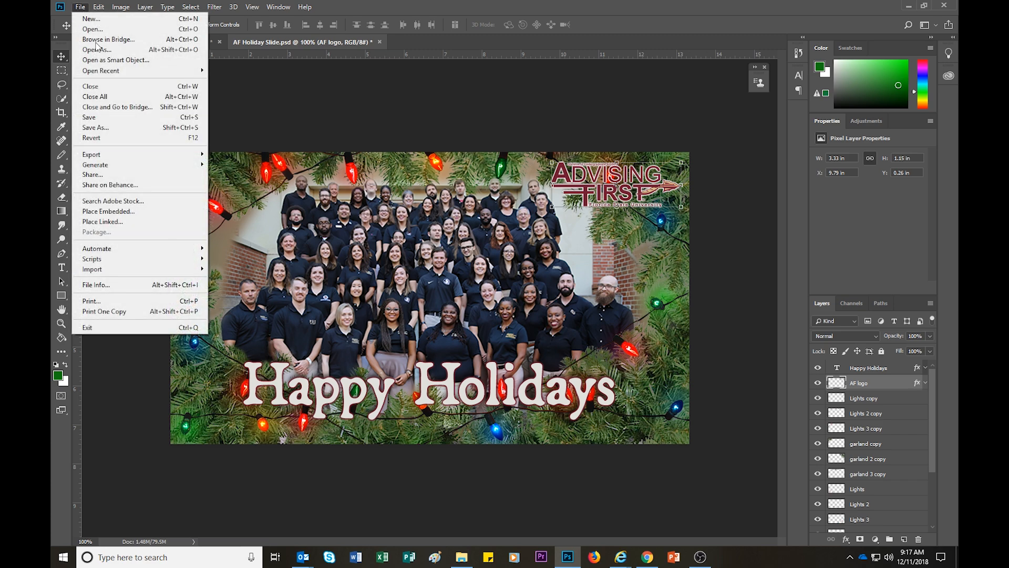
click(98, 128)
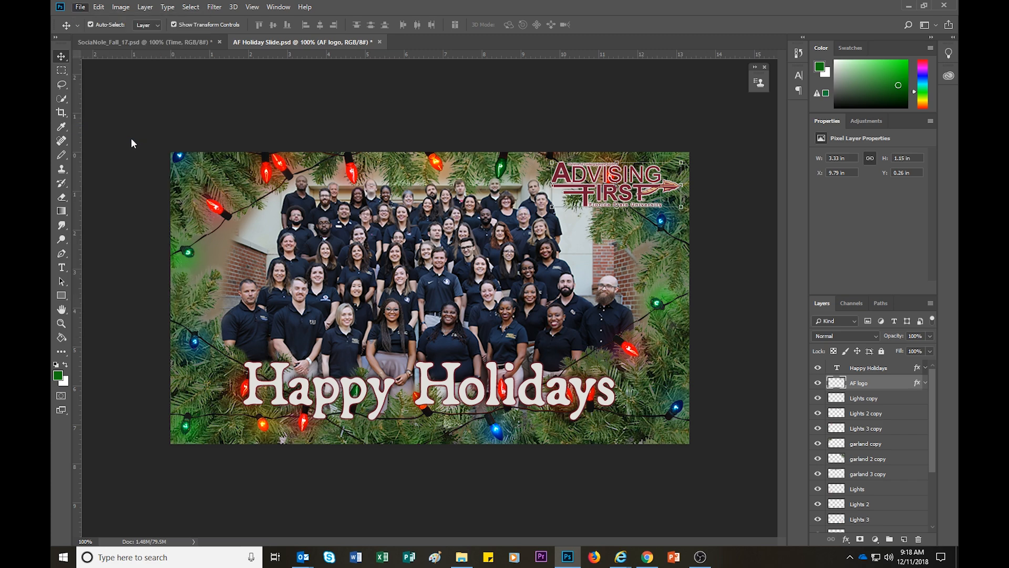
click(186, 377)
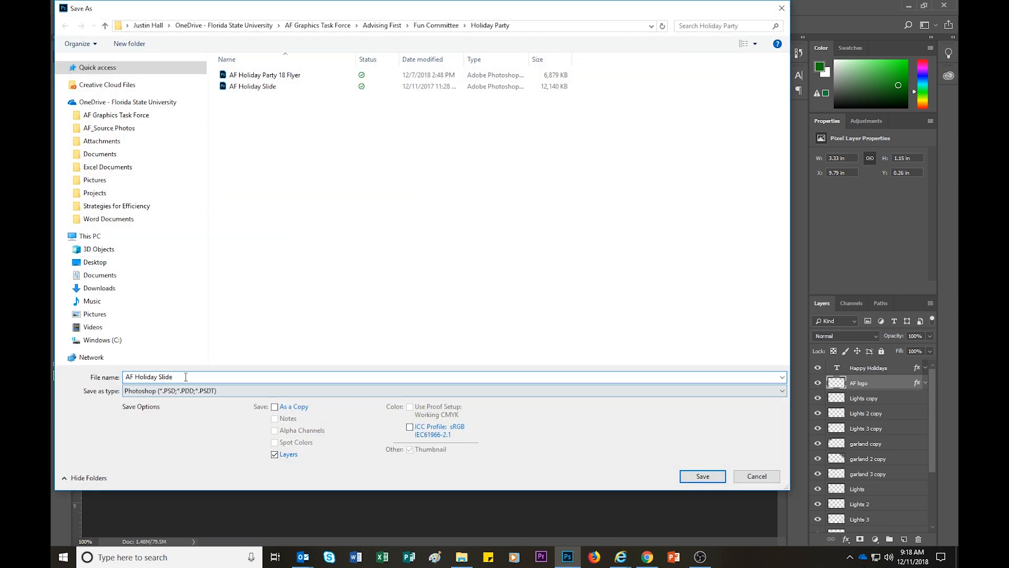
key(BackSpace)
key(BackSpace)
key(BackSpace)
key(BackSpace)
key(BackSpace)
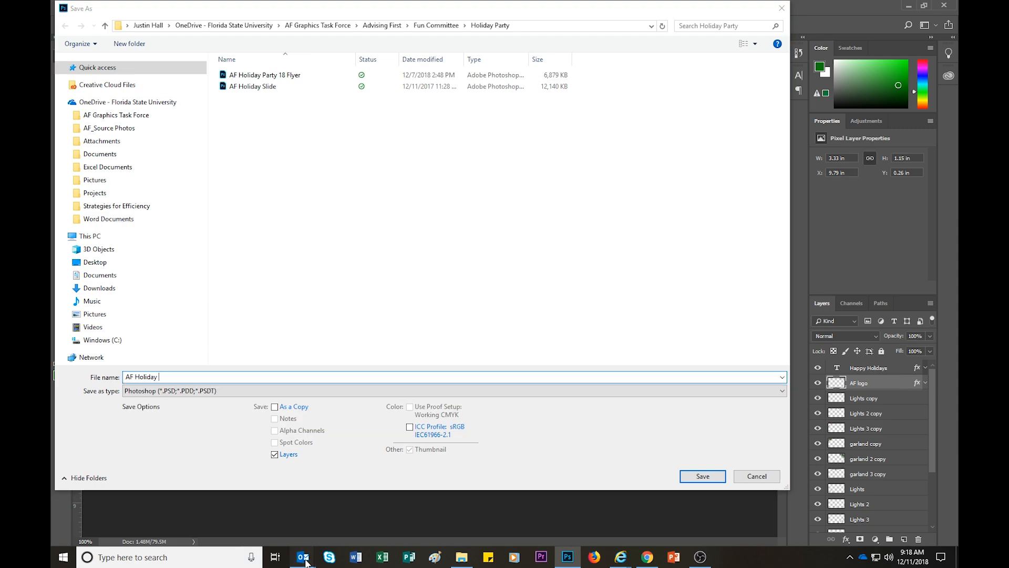
Step: Check the Ornament Photo request in Outlook, then return to Photoshop and complete the file name as AF Holiday Ornament
mouse_move(303, 557)
click(315, 508)
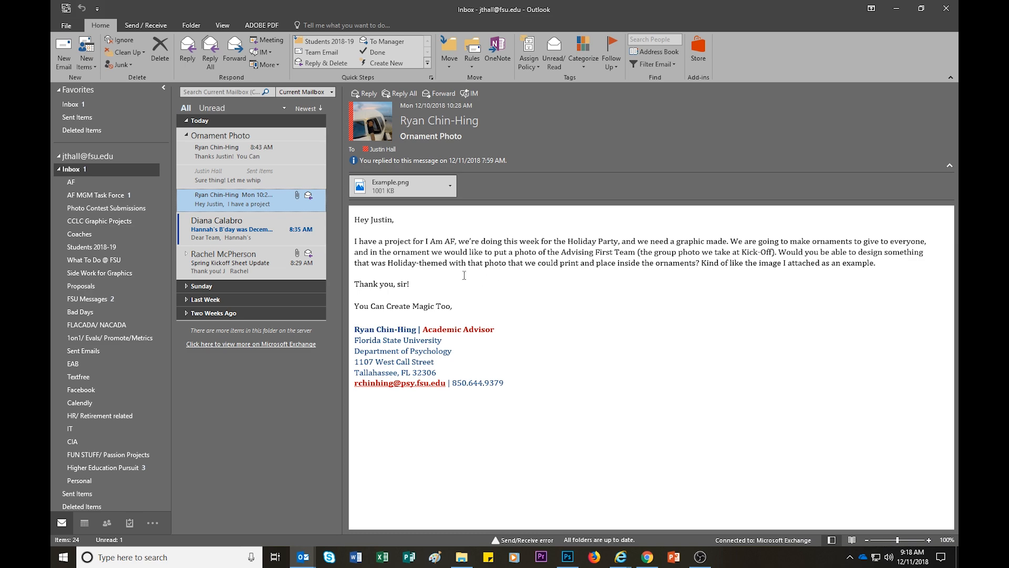
key(alt+Tab)
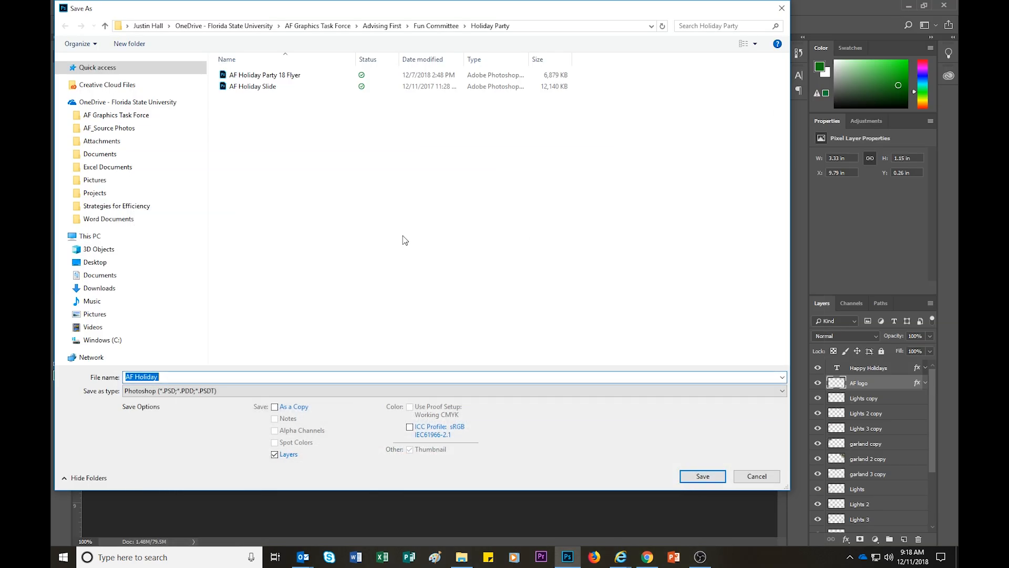
click(183, 376)
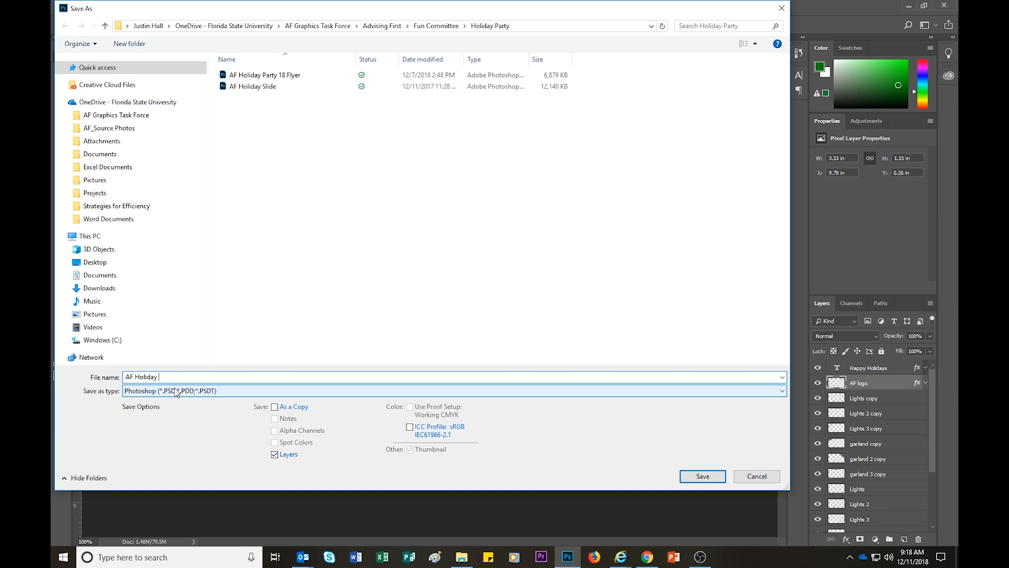
text(Ornament)
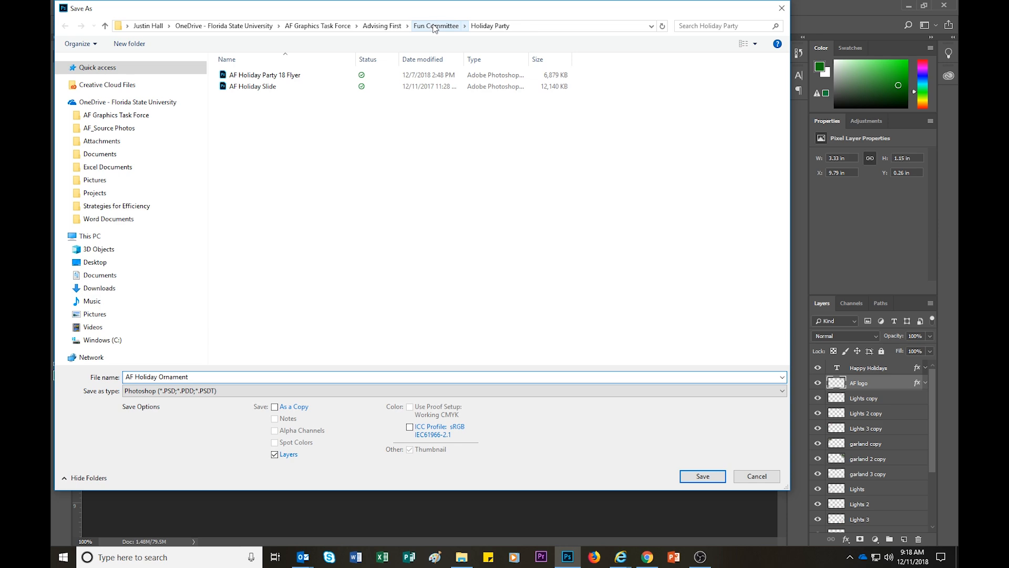
Step: Browse to the I AM AF folder inside Advising First and create a new folder there named Holiday
click(387, 27)
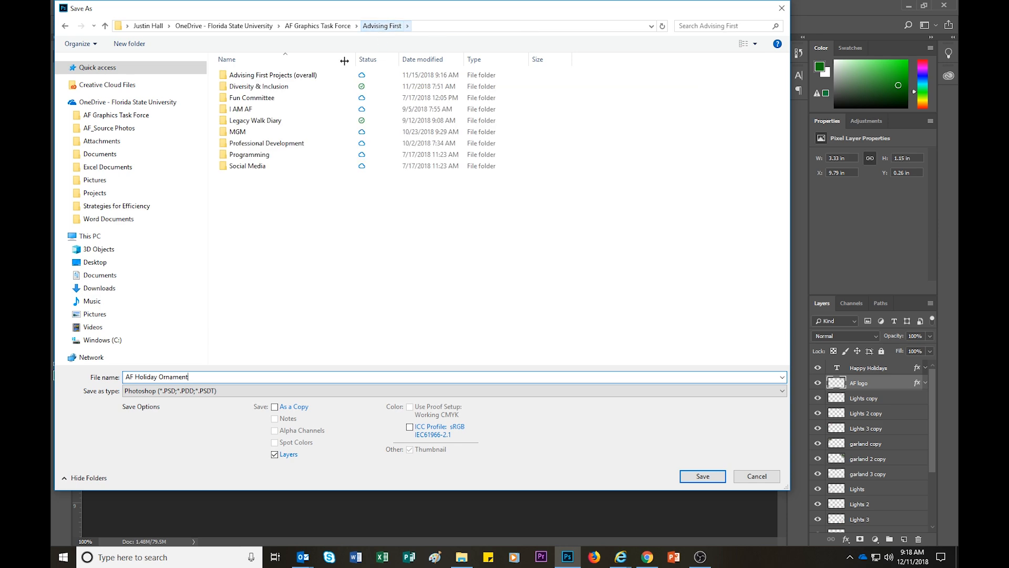
double_click(257, 110)
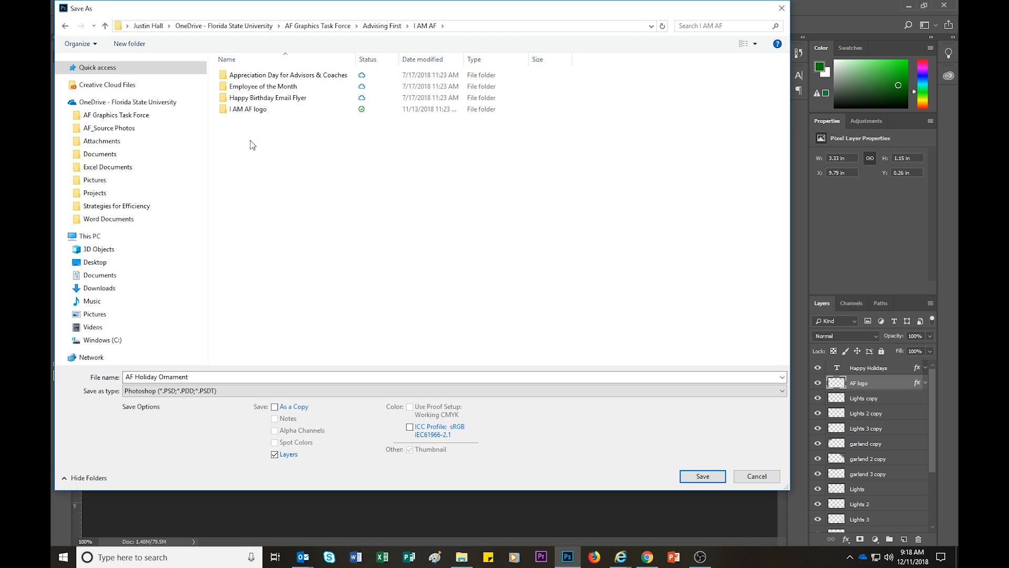
right_click(251, 142)
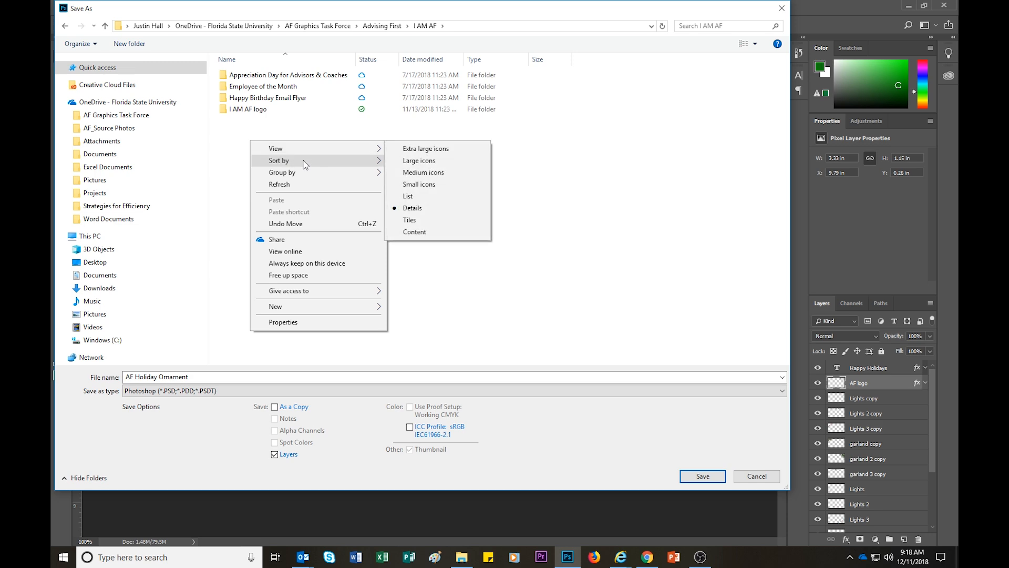
mouse_move(380, 312)
click(412, 308)
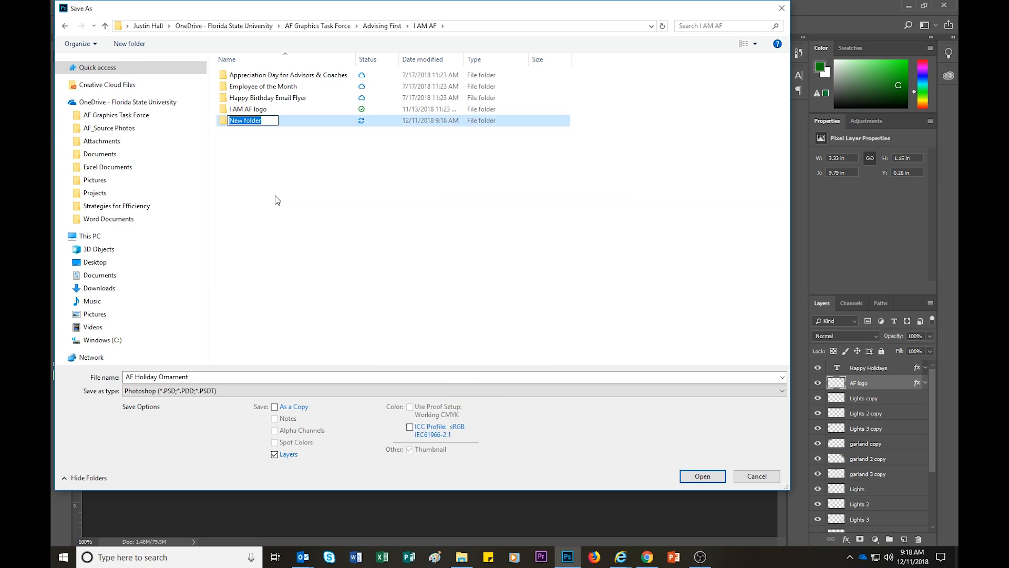
text(Holiday)
key(Return)
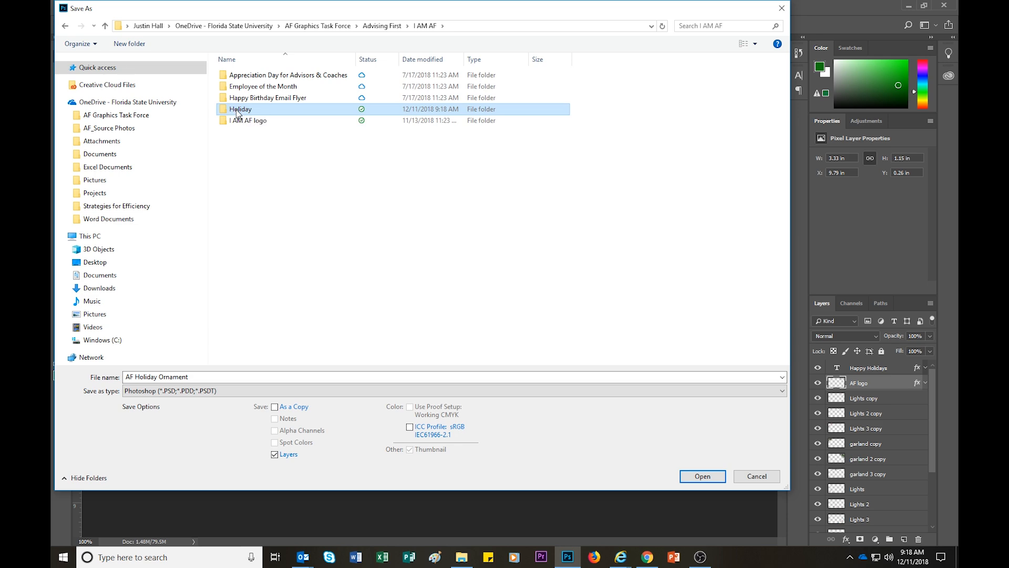
Step: Save the document as a Photoshop file in the new Holiday folder with Maximize Compatibility on
double_click(238, 112)
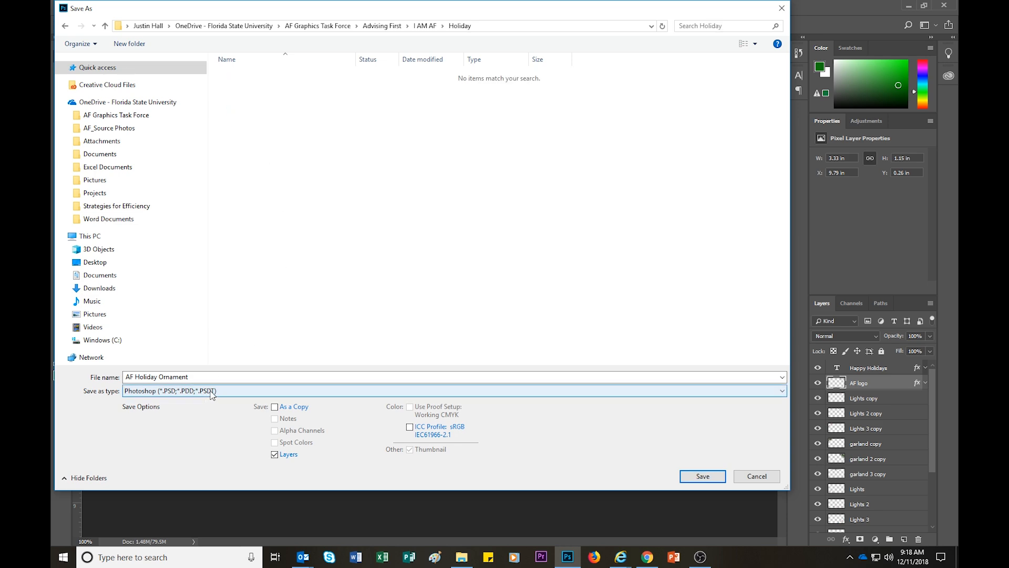
click(703, 476)
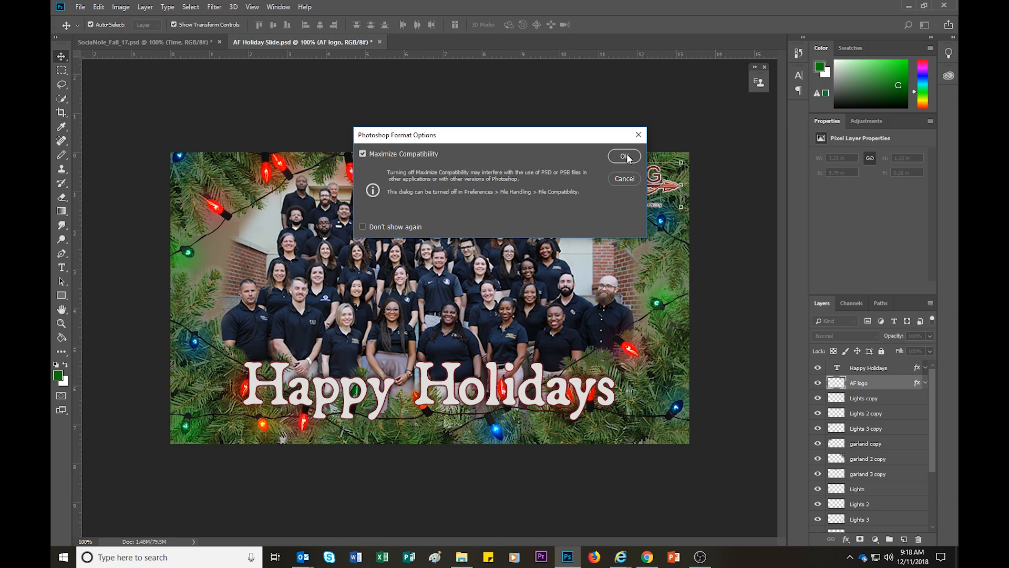
click(625, 156)
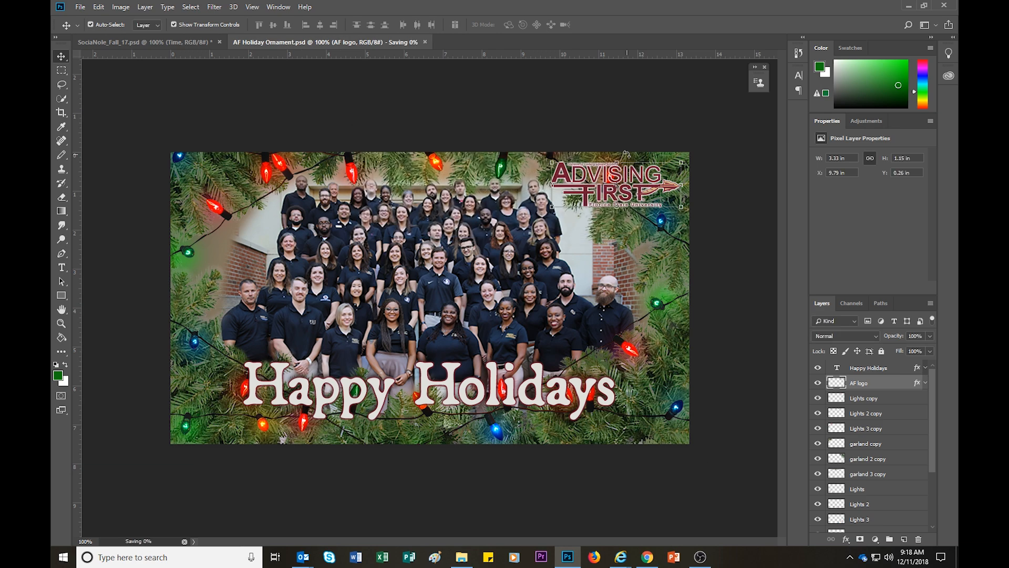
Step: Save a PNG copy of AF Holiday Ornament in the Holiday folder using the large file size, fastest saving option
click(81, 7)
click(107, 128)
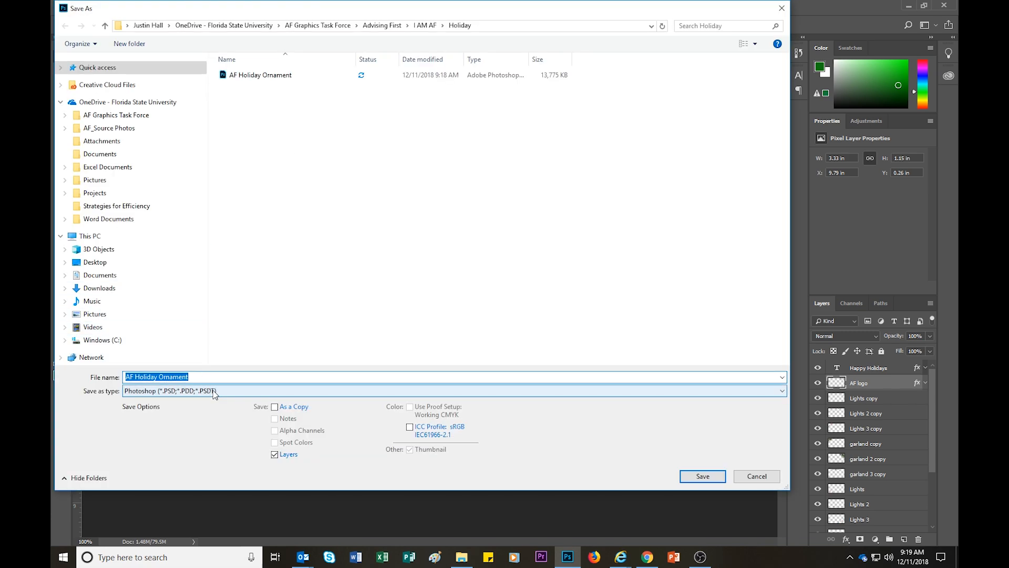
click(214, 391)
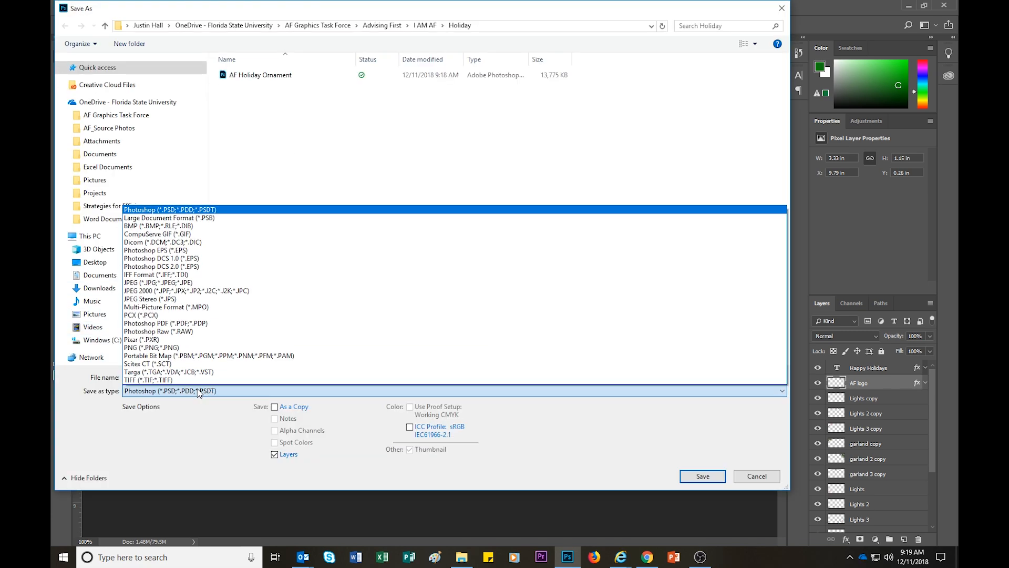
click(176, 348)
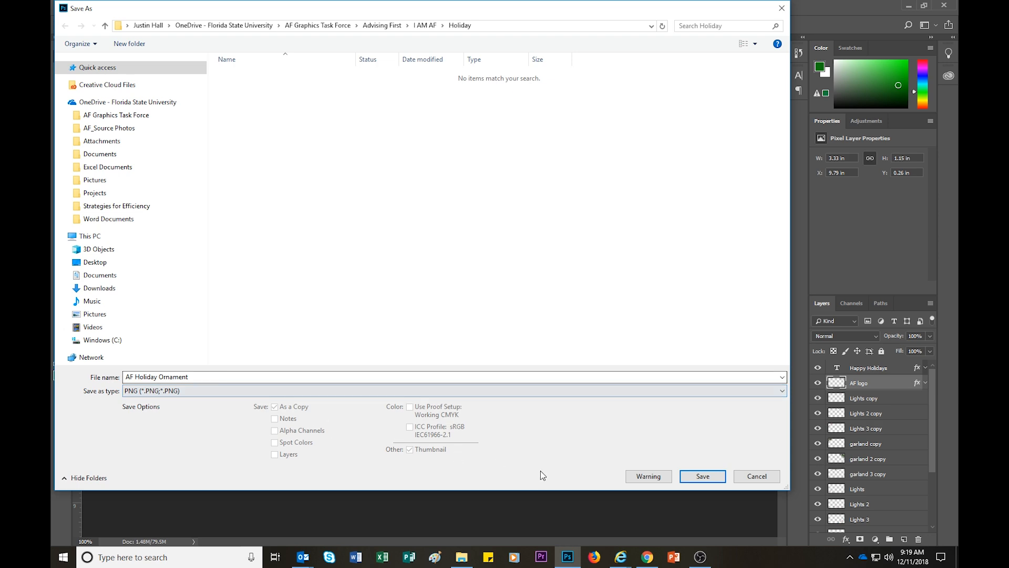
click(699, 477)
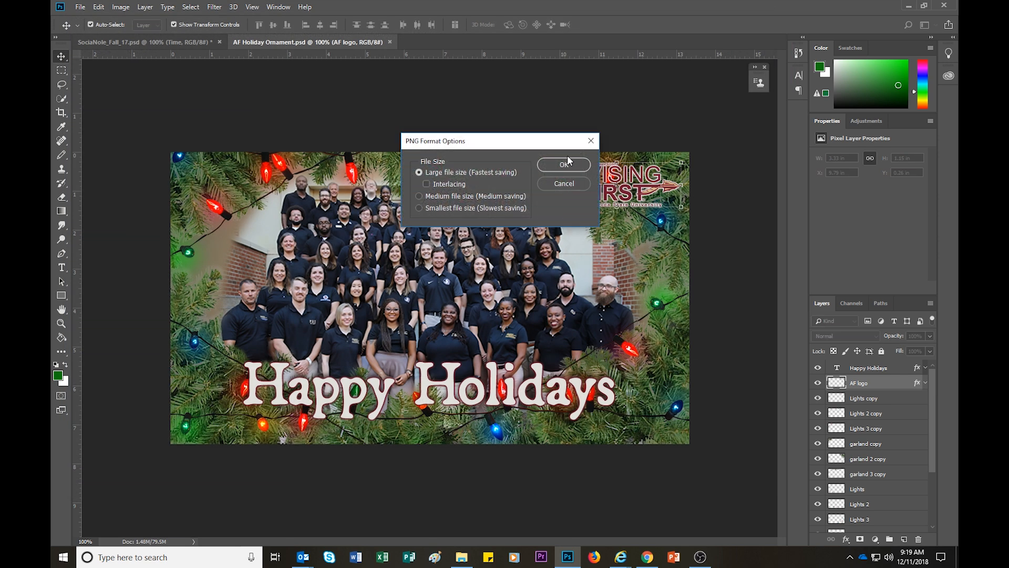
click(567, 160)
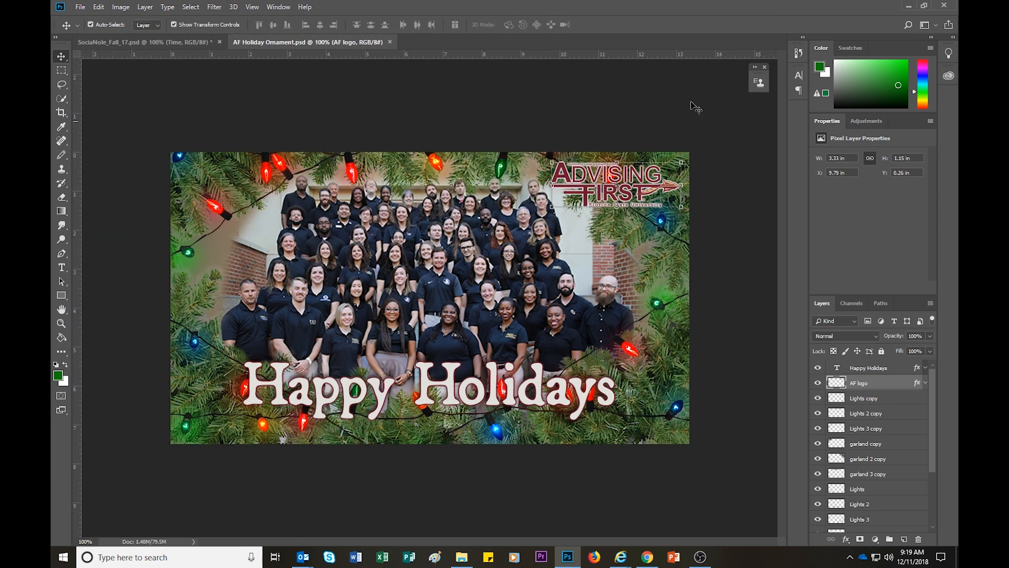
Step: Switch to Outlook and start a reply to the latest Ornament Photo message
click(910, 7)
click(877, 22)
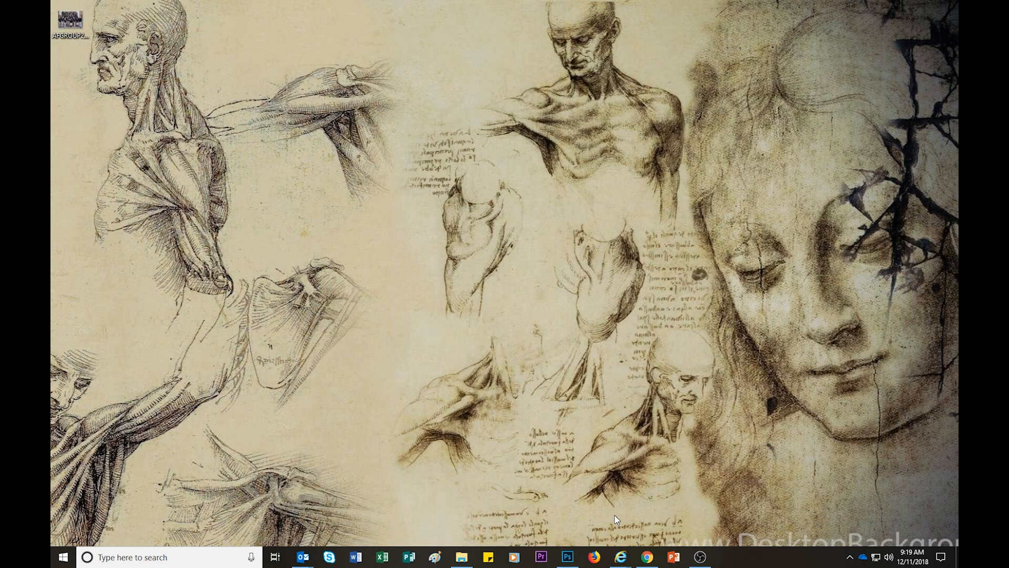
click(303, 556)
click(203, 154)
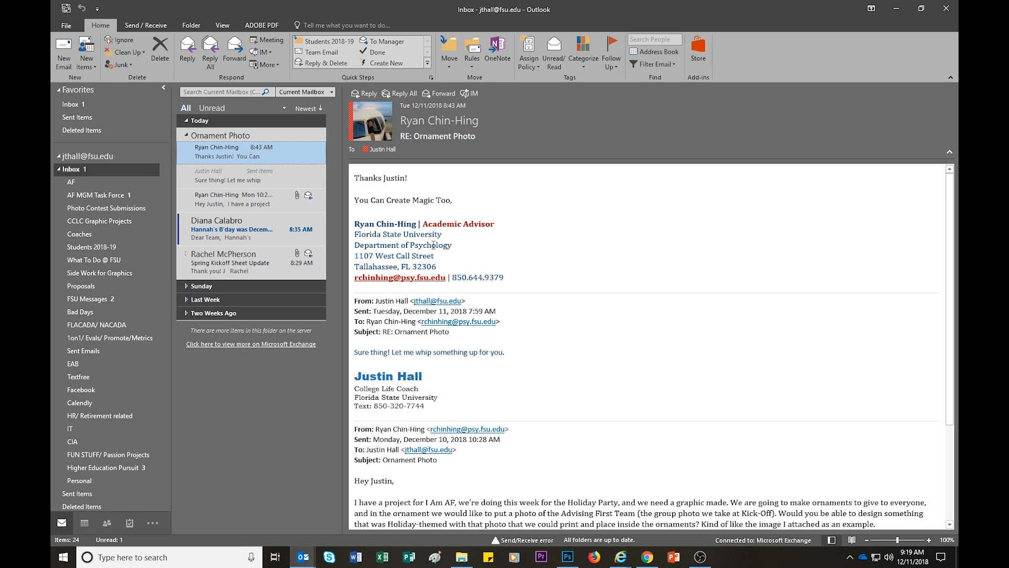
click(366, 94)
click(370, 93)
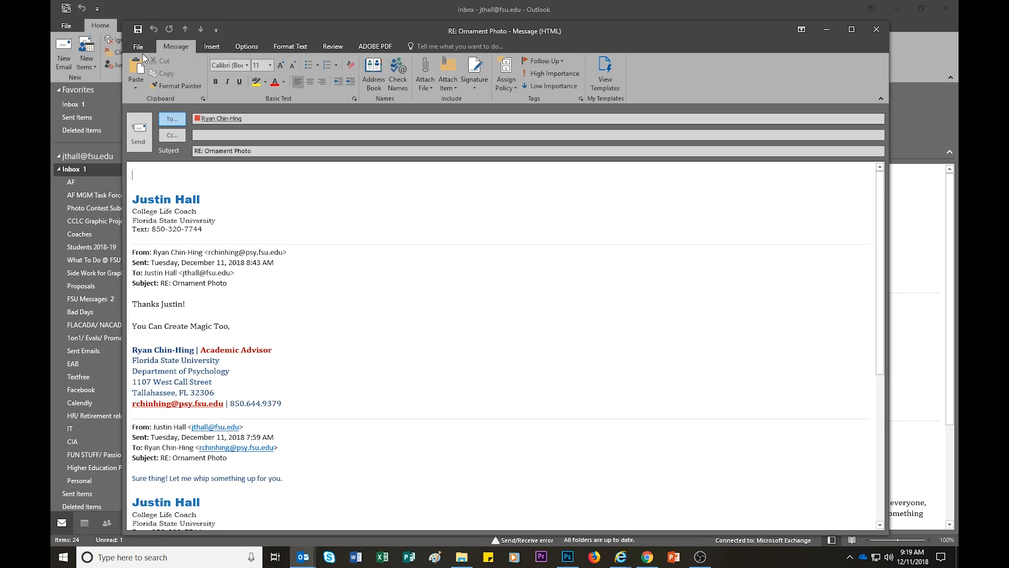
Step: Attach the recently saved AF Holiday Ornament PNG to the reply
click(212, 46)
click(137, 81)
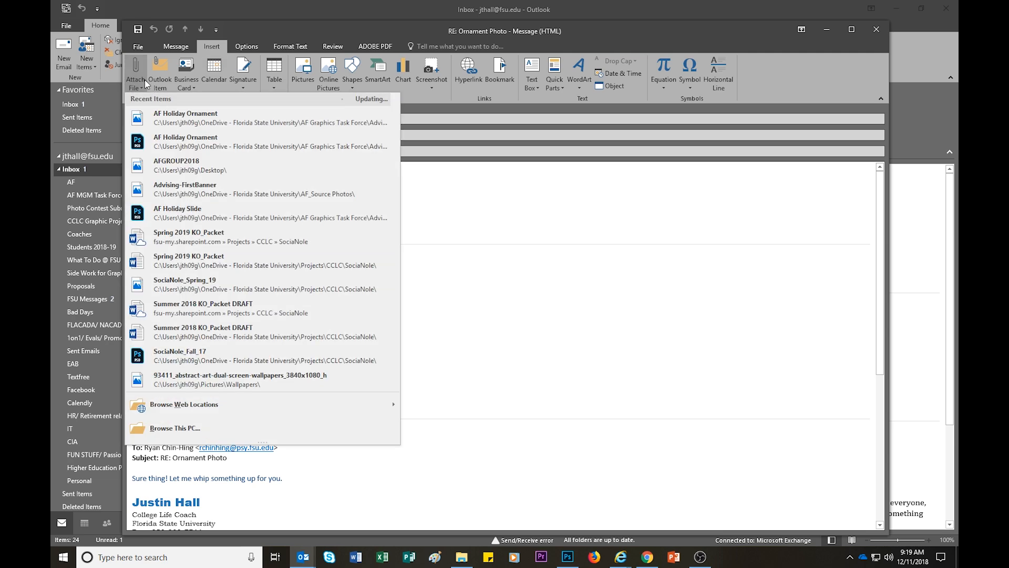
click(213, 118)
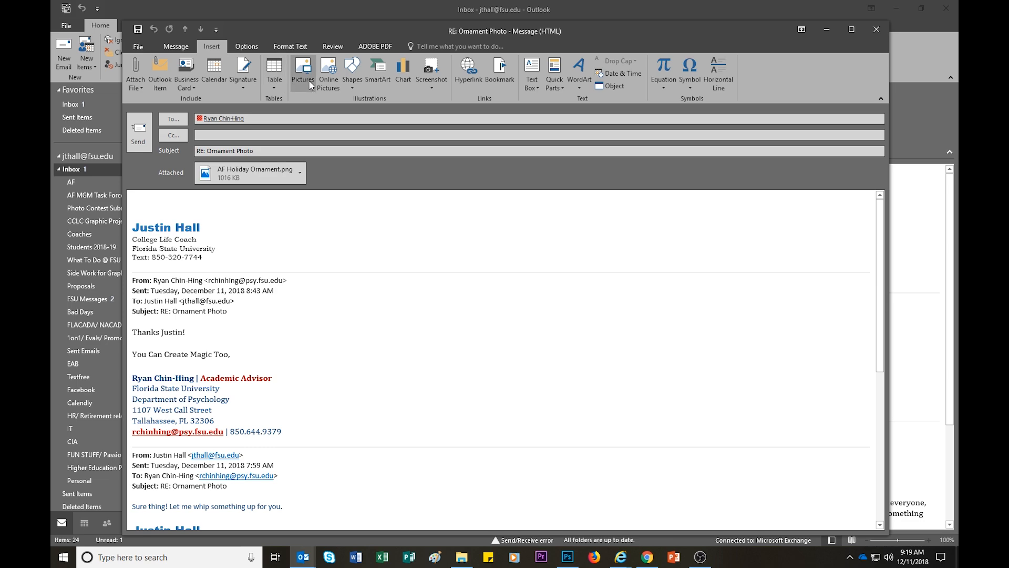
Step: Begin the reply with "What do you think about this?" and leave a blank line below it
text(What do you think about this?)
key(Return)
key(Return)
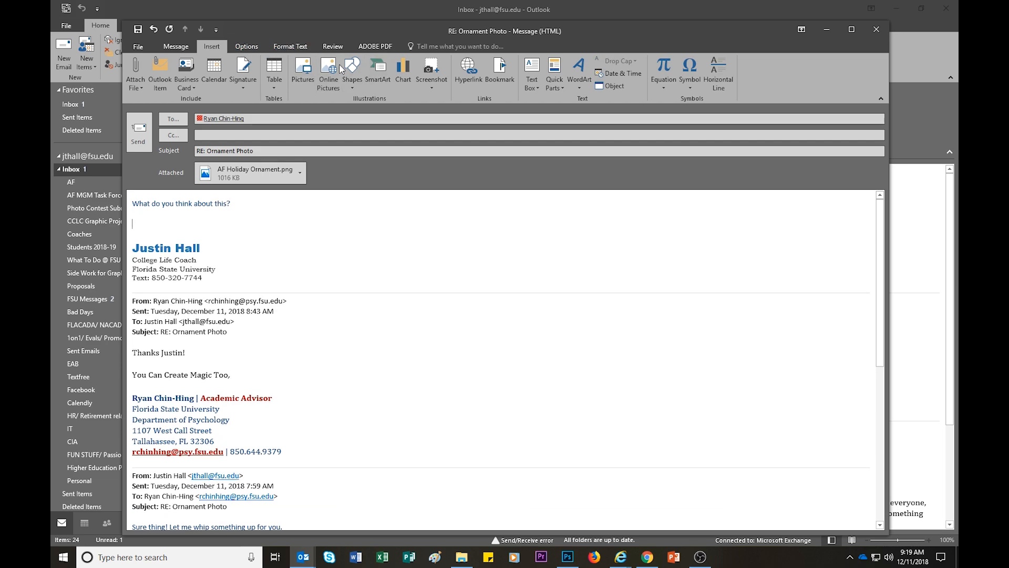
Step: Insert the AF Holiday Ornament picture from the I AM AF Holiday folder below the text and scale it down to about 6.65 by 3.74 in
click(312, 78)
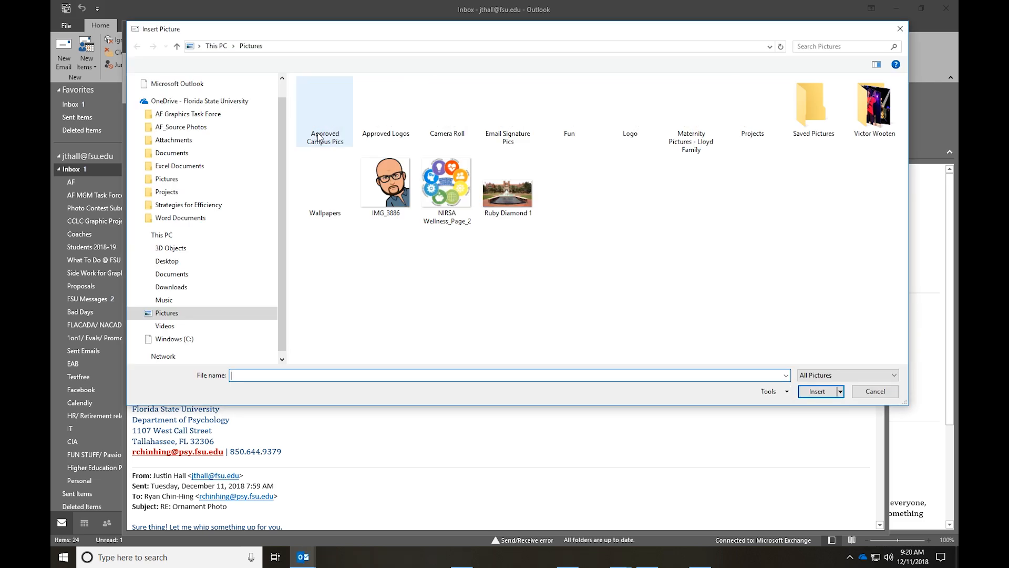
click(178, 115)
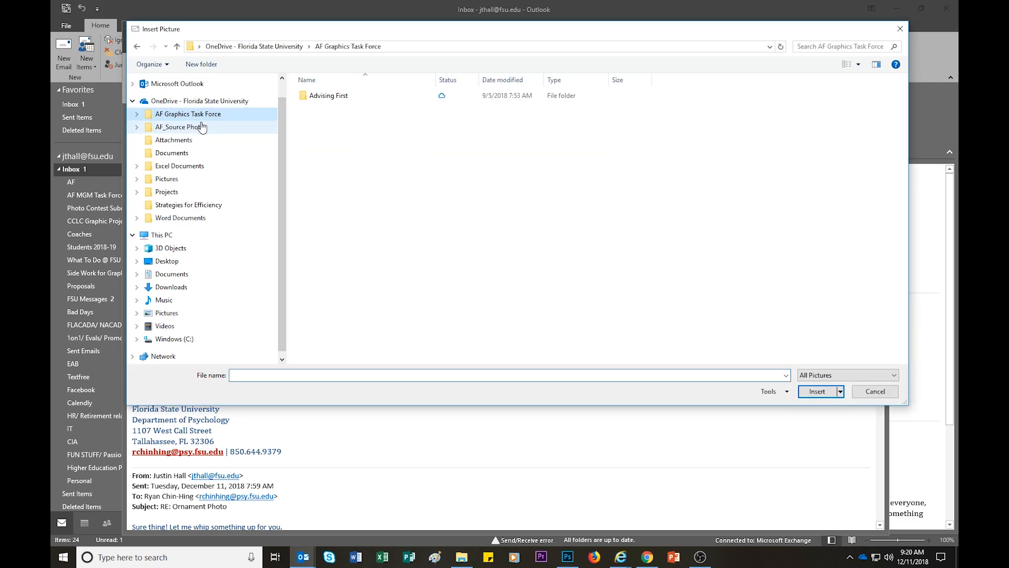
double_click(322, 96)
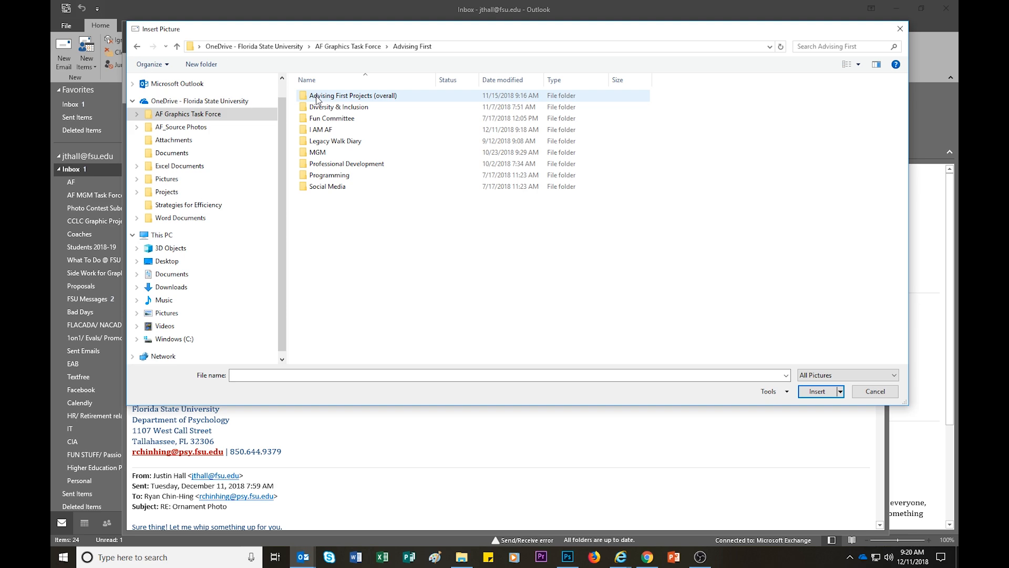
double_click(324, 132)
double_click(347, 130)
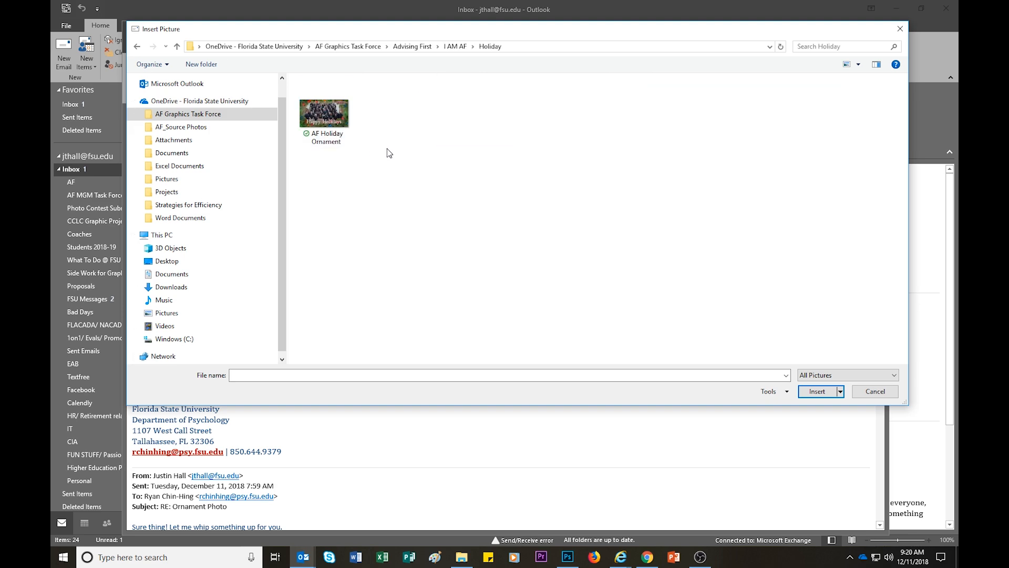
click(331, 122)
click(818, 390)
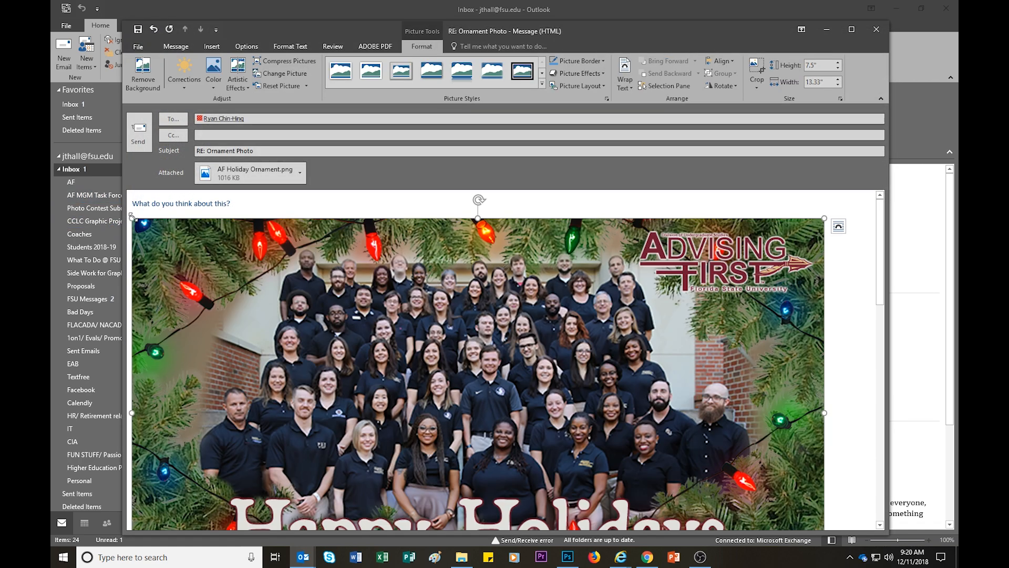
drag(132, 216, 439, 389)
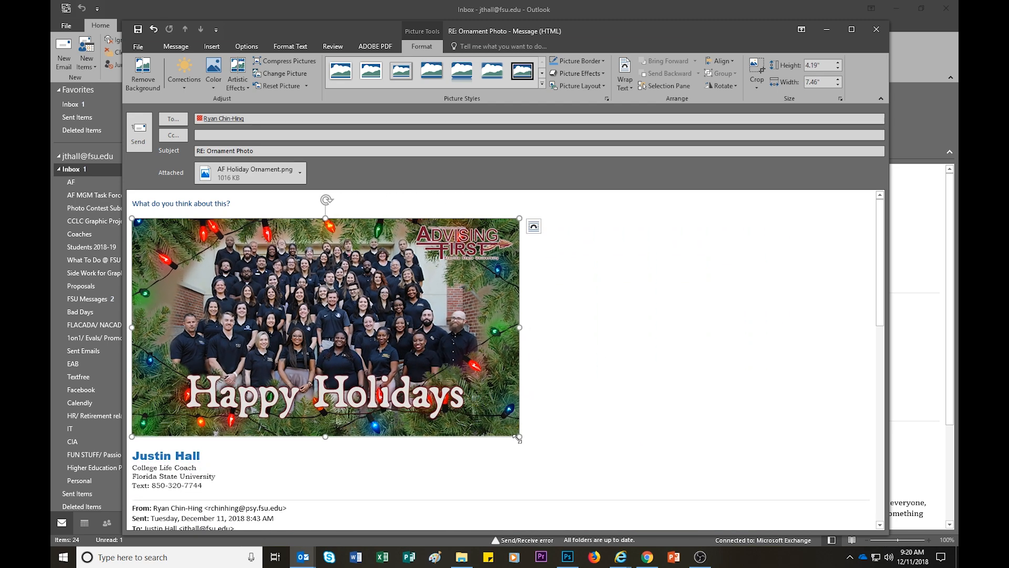
drag(519, 437, 478, 410)
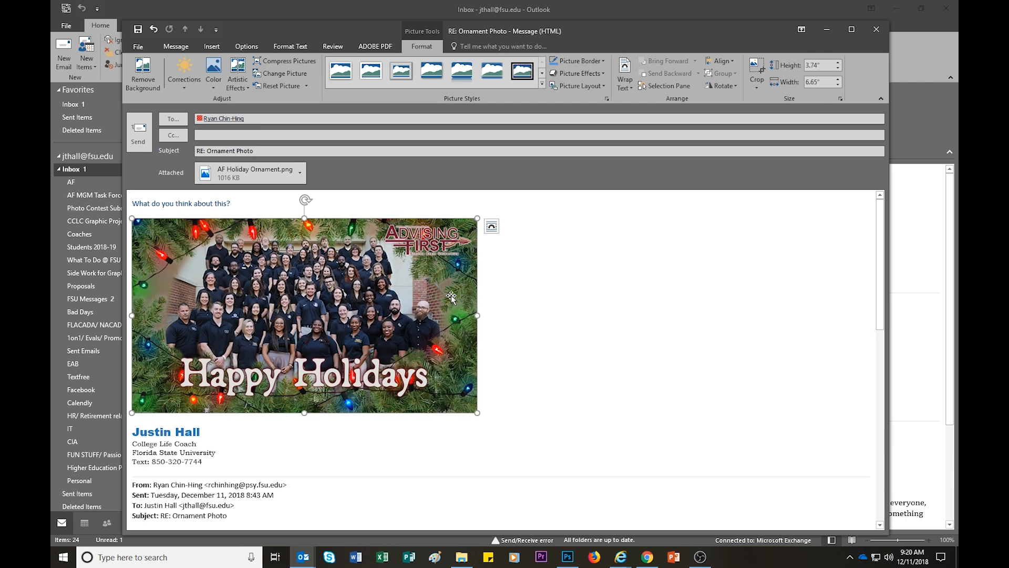
Step: Add a sentence after the question asking to be told of any changes the recipient would like to make, and send the reply
click(250, 206)
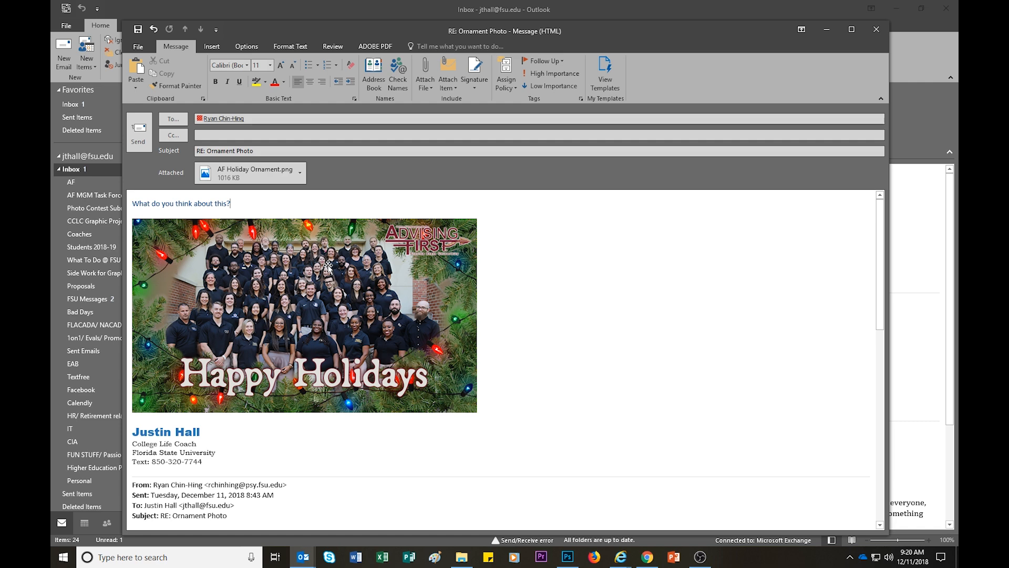
text(Let me know if there is any ch)
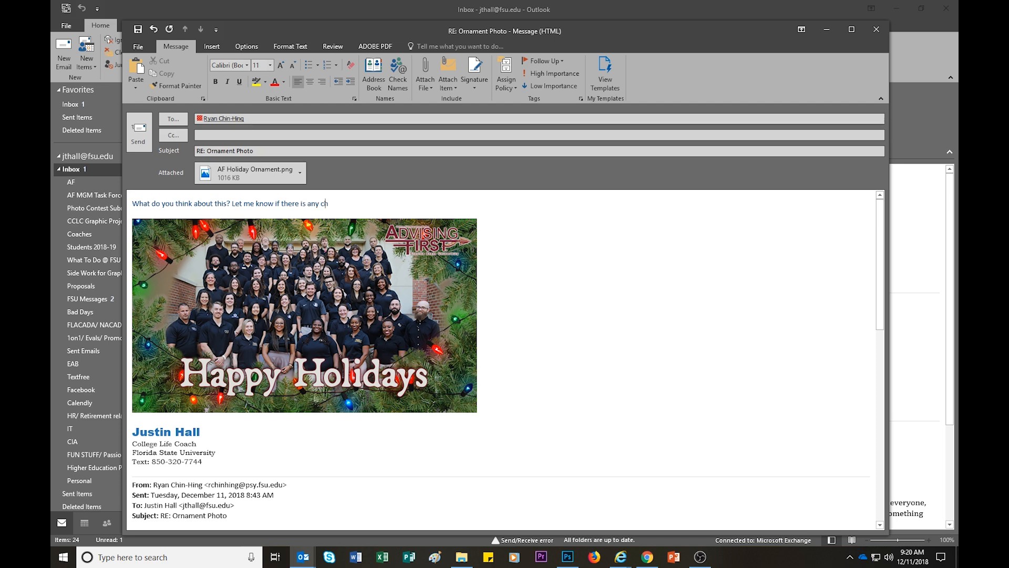
text(ou would like to make.)
click(141, 132)
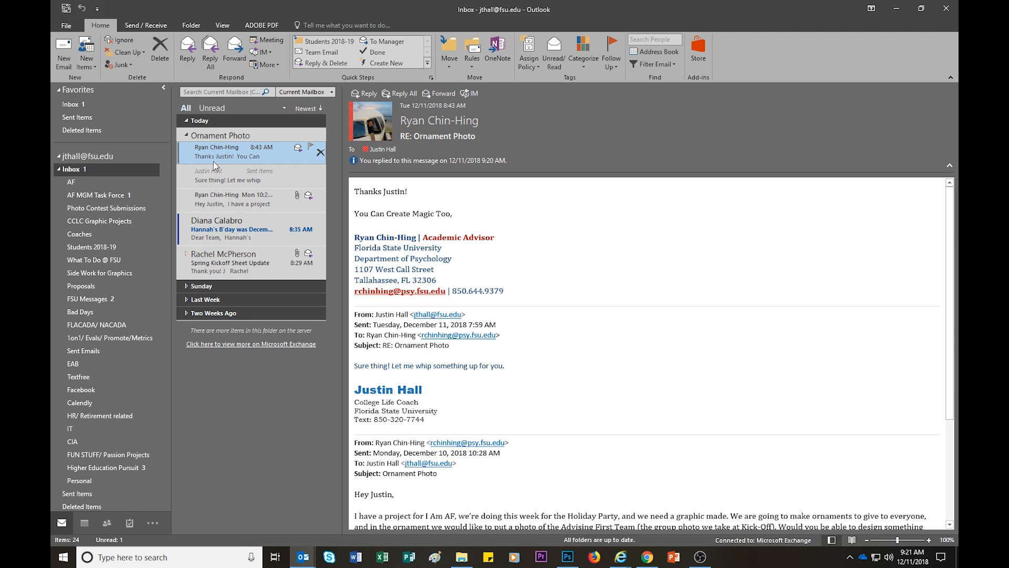
mouse_move(704, 564)
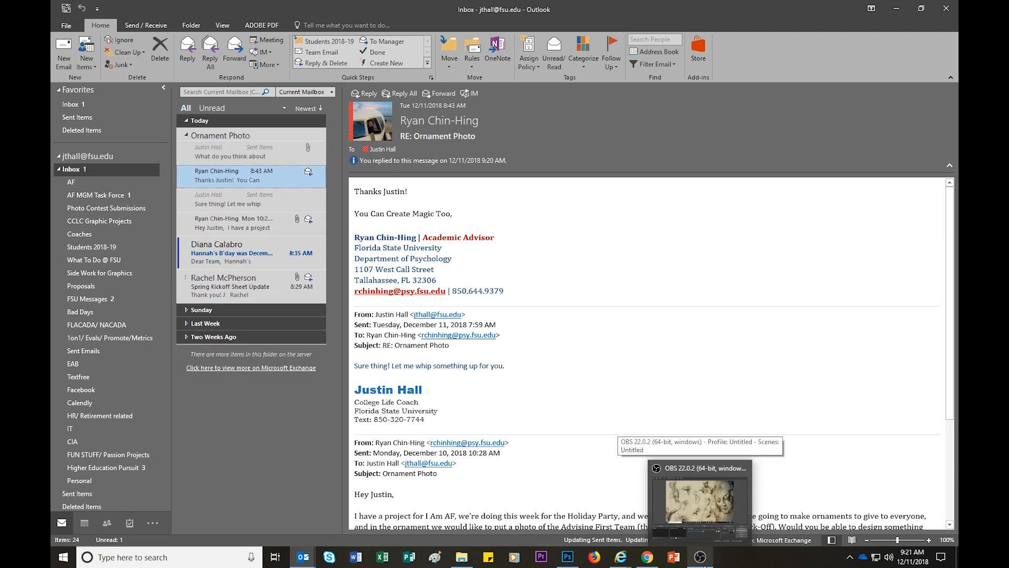
click(896, 8)
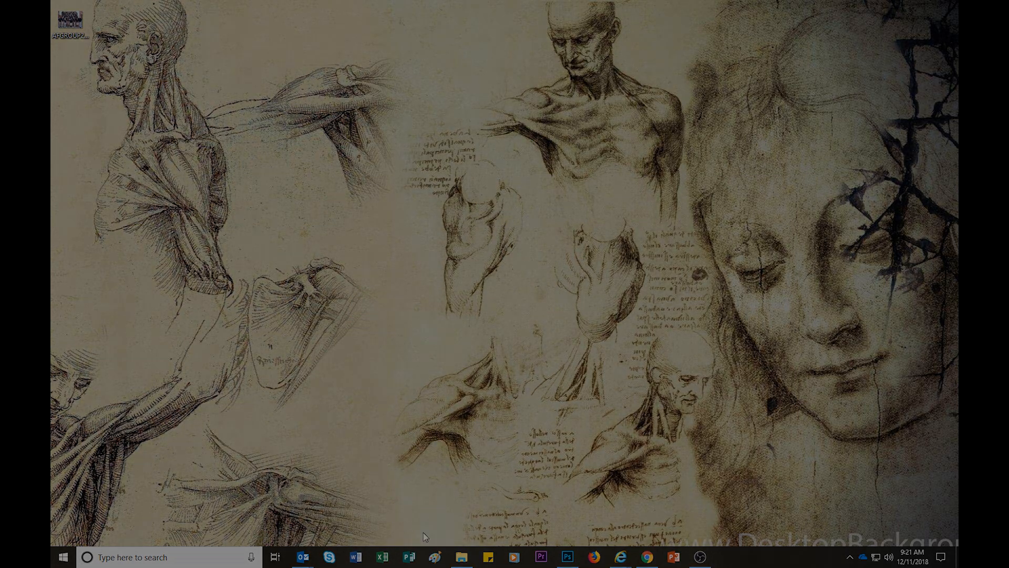